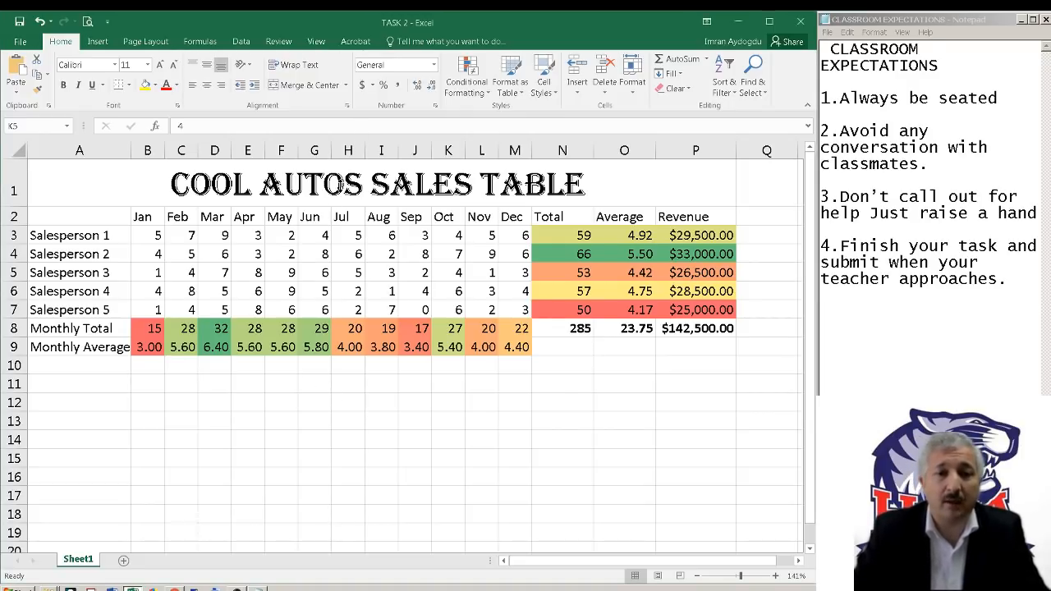
Review the sales table's title, salesperson names and month headings, plus Salesperson 1's total, average and revenue formulas
{"action": "left_click", "coordinate": [338, 184]}
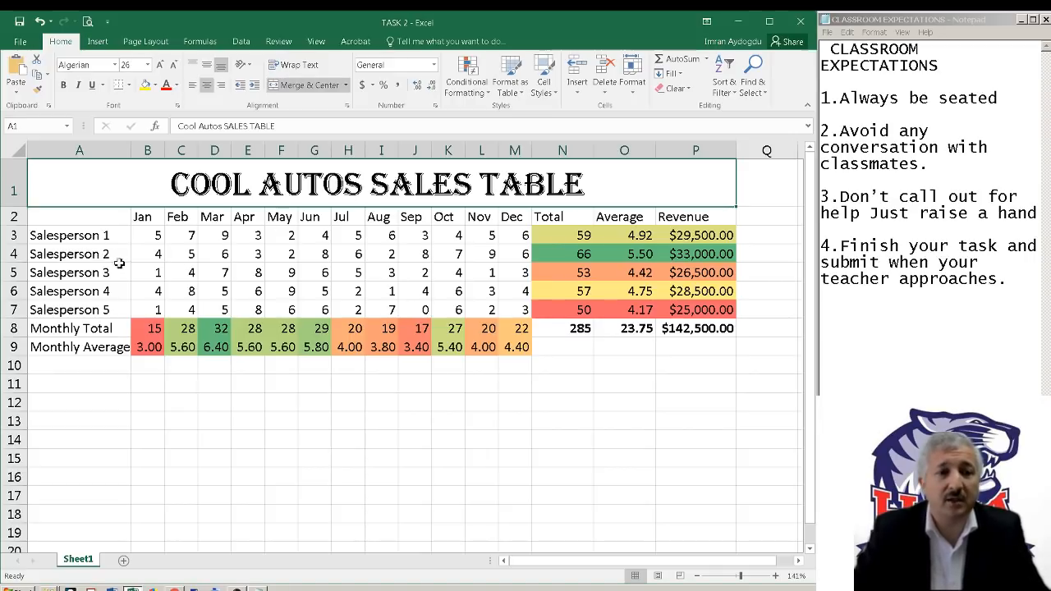
{"action": "left_click_drag", "start_coordinate": [101, 234], "coordinate": [101, 310]}
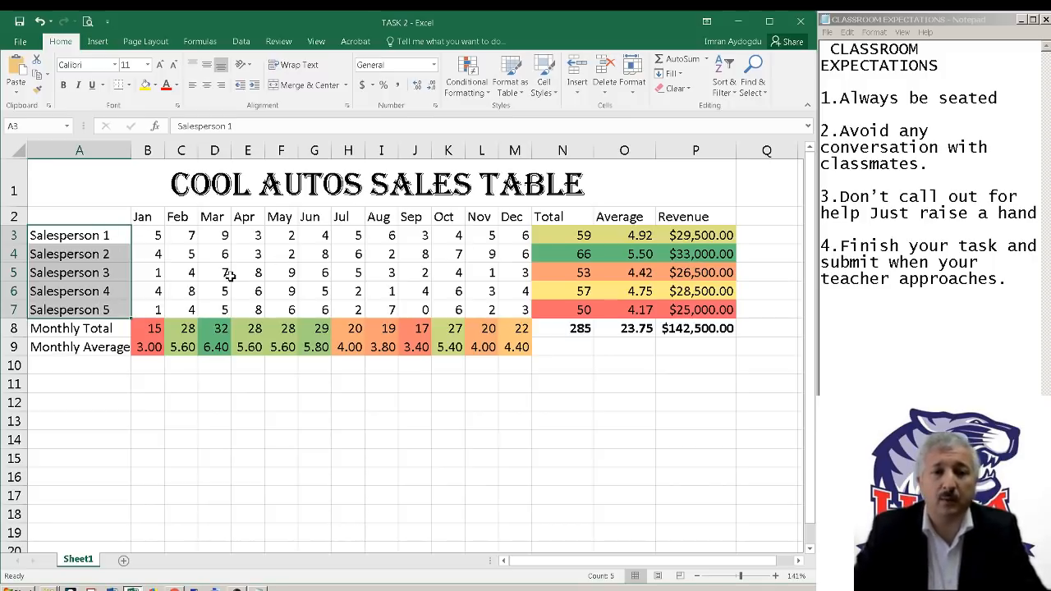
{"action": "left_click_drag", "start_coordinate": [156, 218], "coordinate": [531, 216]}
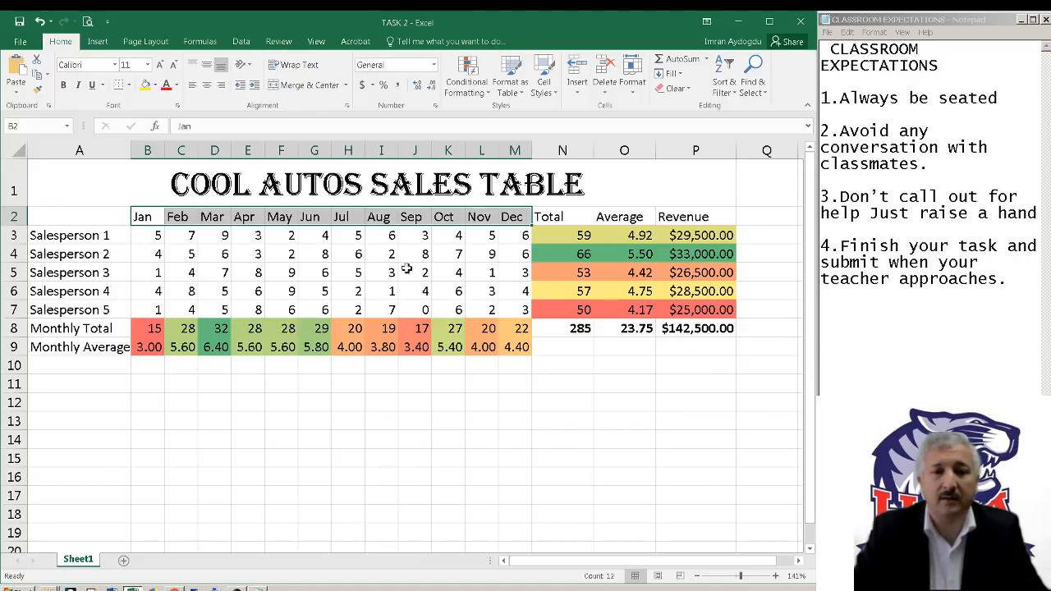
{"action": "left_click", "coordinate": [575, 236]}
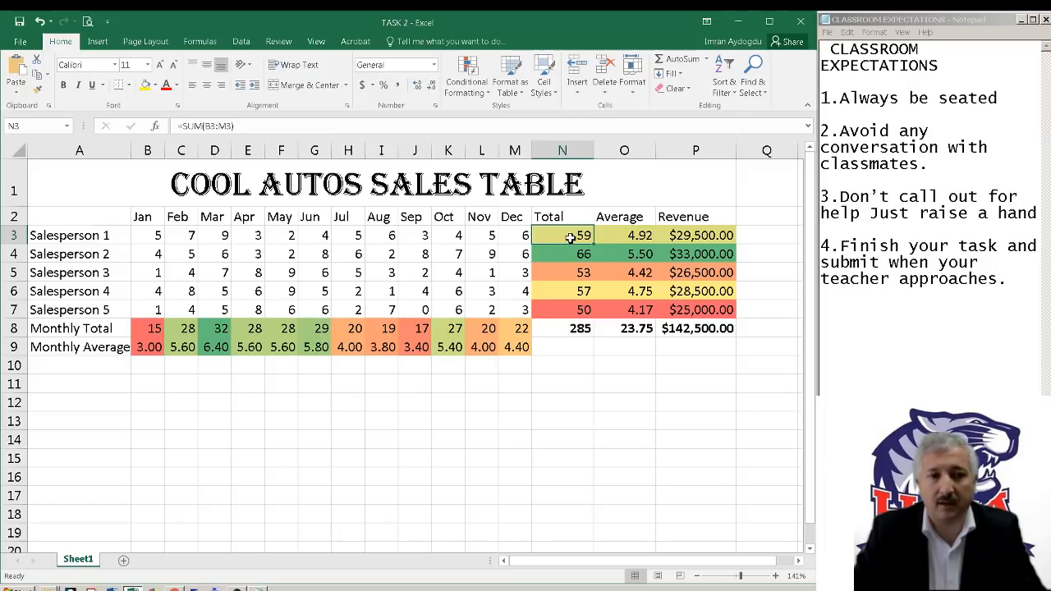
{"action": "left_click", "coordinate": [635, 236]}
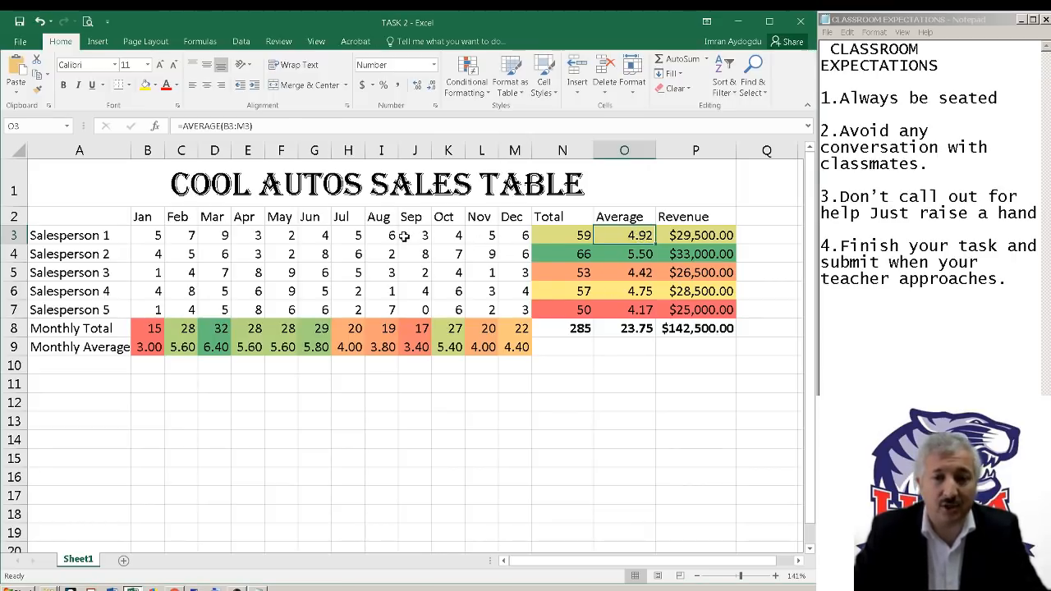
{"action": "left_click", "coordinate": [696, 237]}
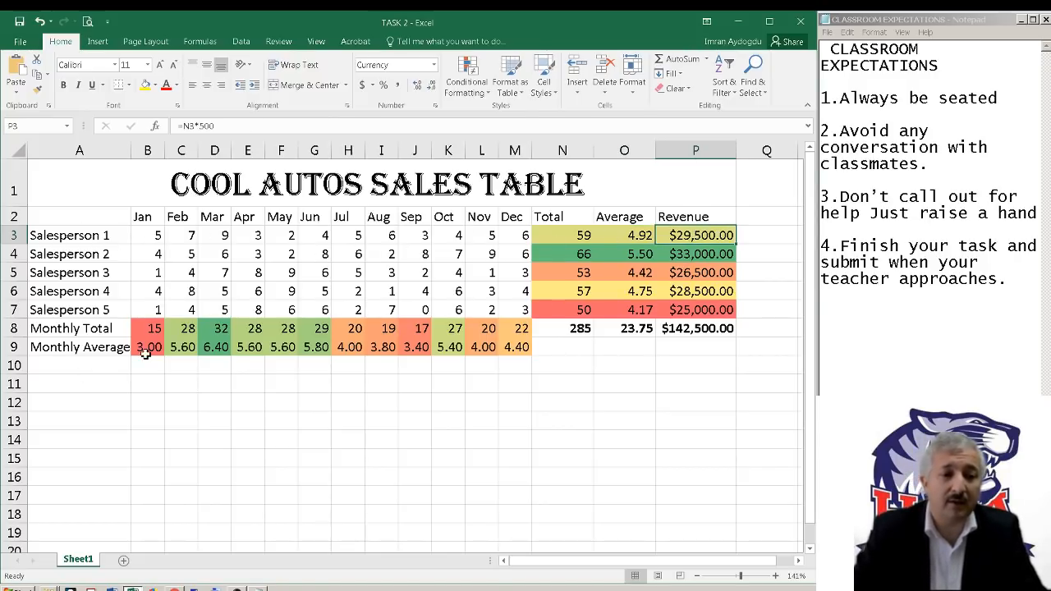
Examine the Monthly Total formulas for several months and the Monthly Average formulas with the January sales cells they cover
{"action": "left_click", "coordinate": [142, 328]}
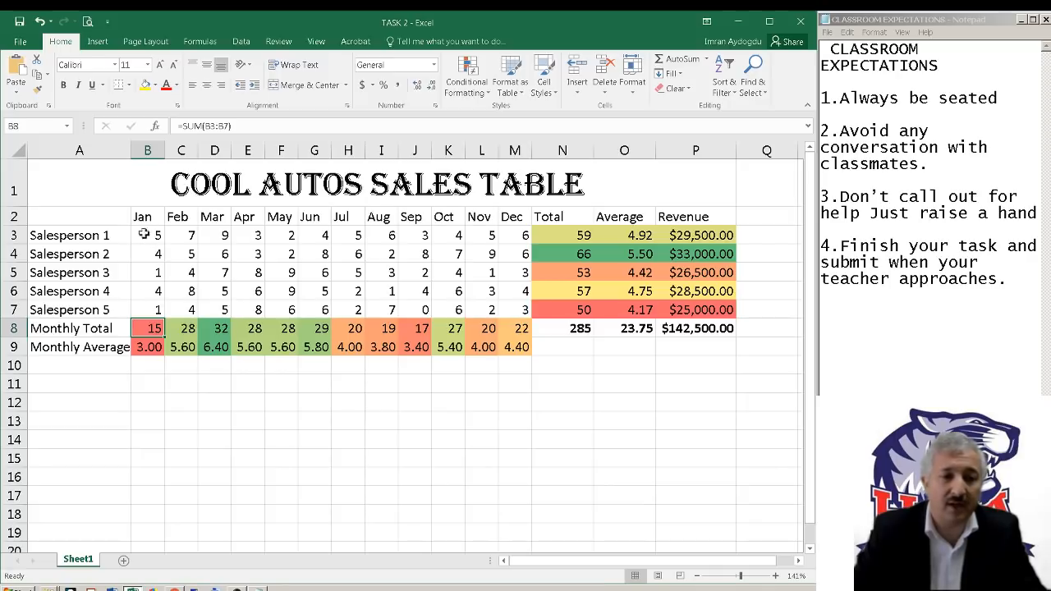
{"action": "left_click", "coordinate": [350, 328]}
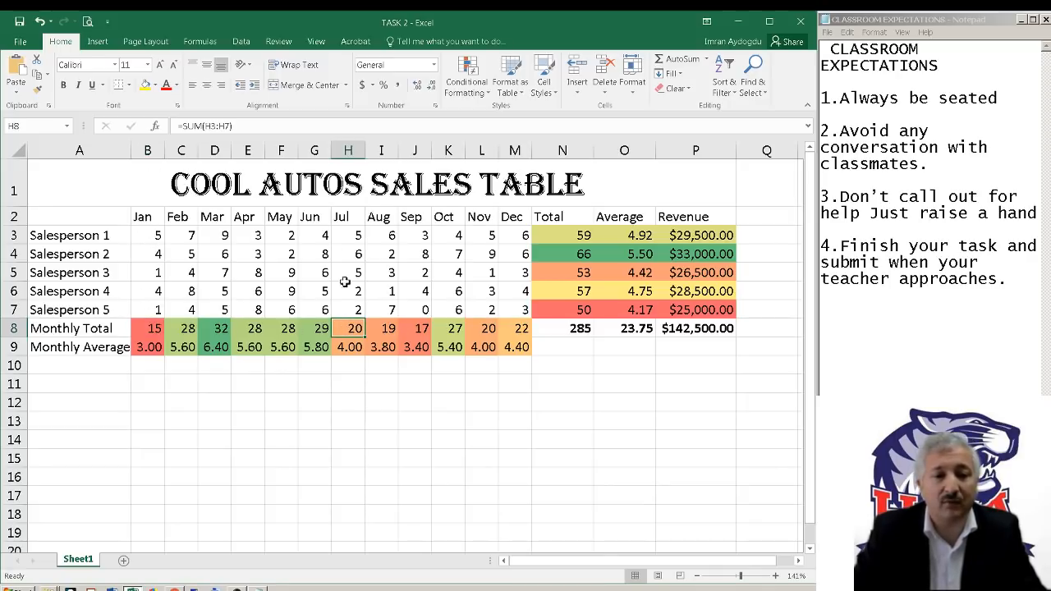
{"action": "left_click", "coordinate": [450, 330]}
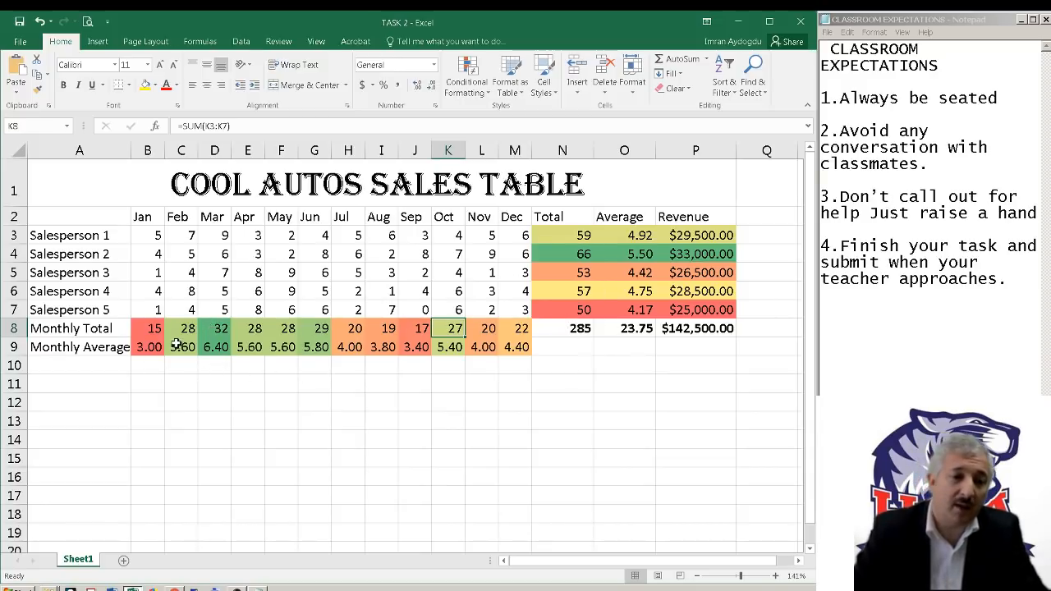
{"action": "left_click", "coordinate": [217, 330]}
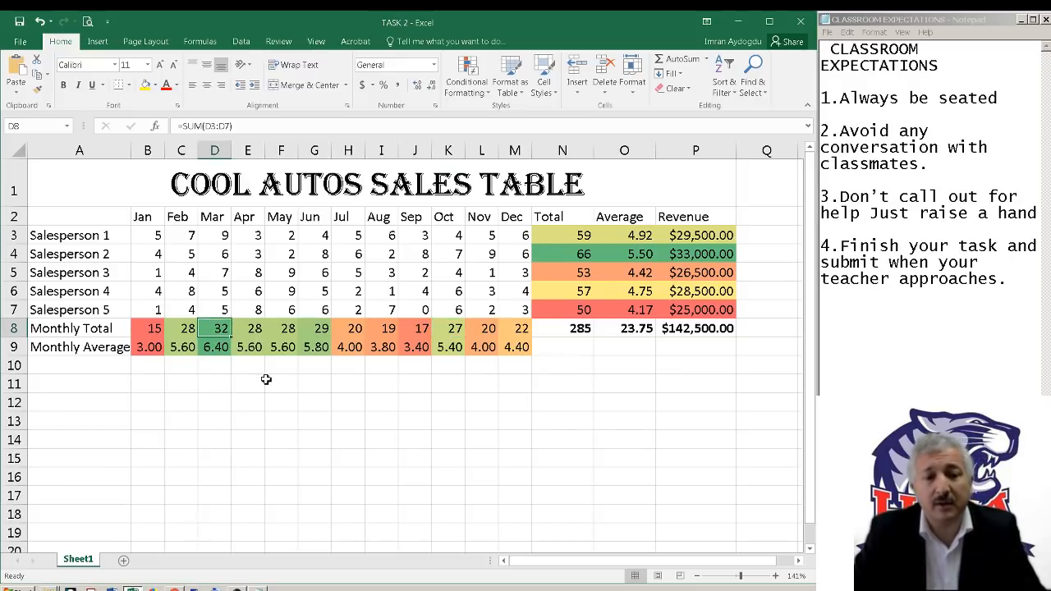
{"action": "left_click_drag", "start_coordinate": [145, 351], "coordinate": [522, 350]}
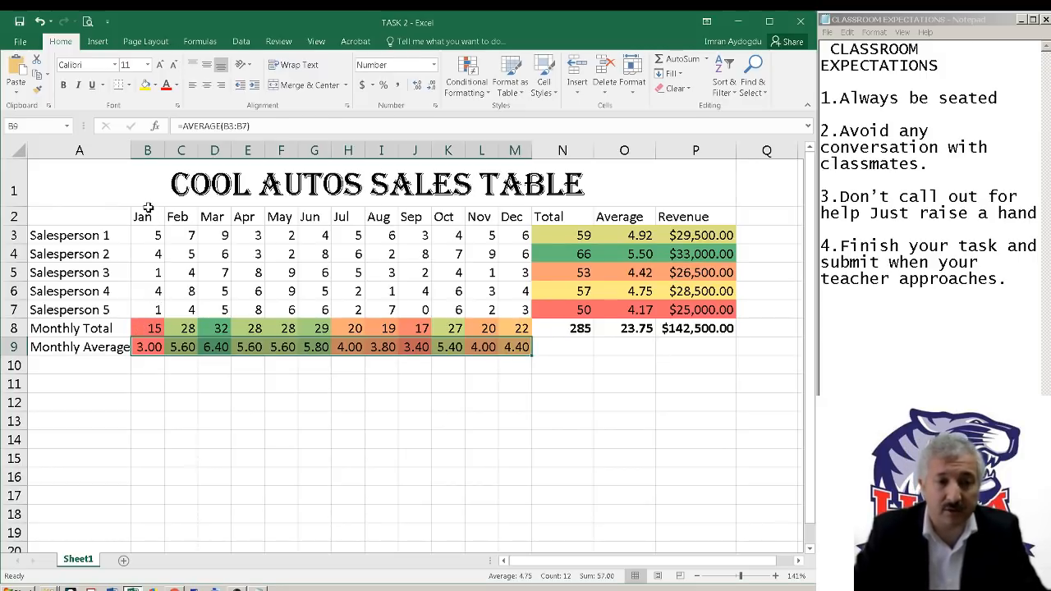
{"action": "left_click", "coordinate": [150, 347]}
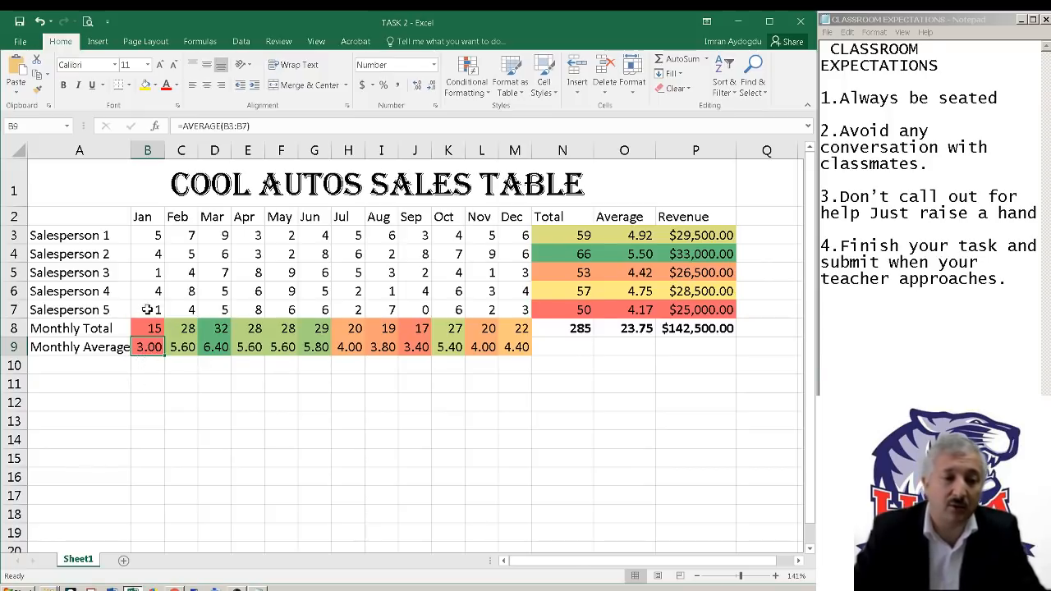
{"action": "left_click_drag", "start_coordinate": [150, 311], "coordinate": [153, 233]}
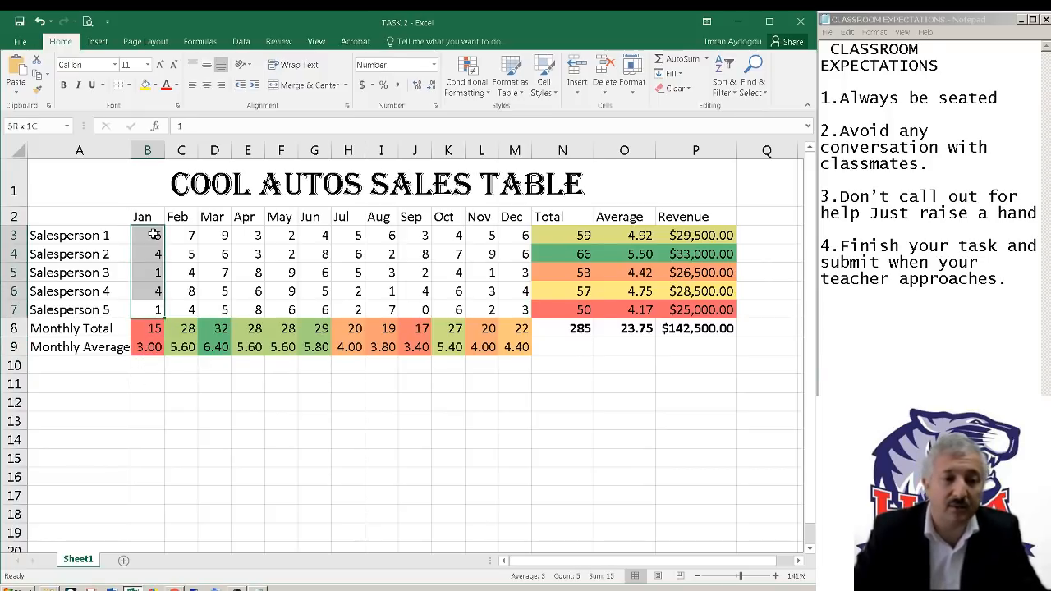
{"action": "left_click", "coordinate": [150, 346]}
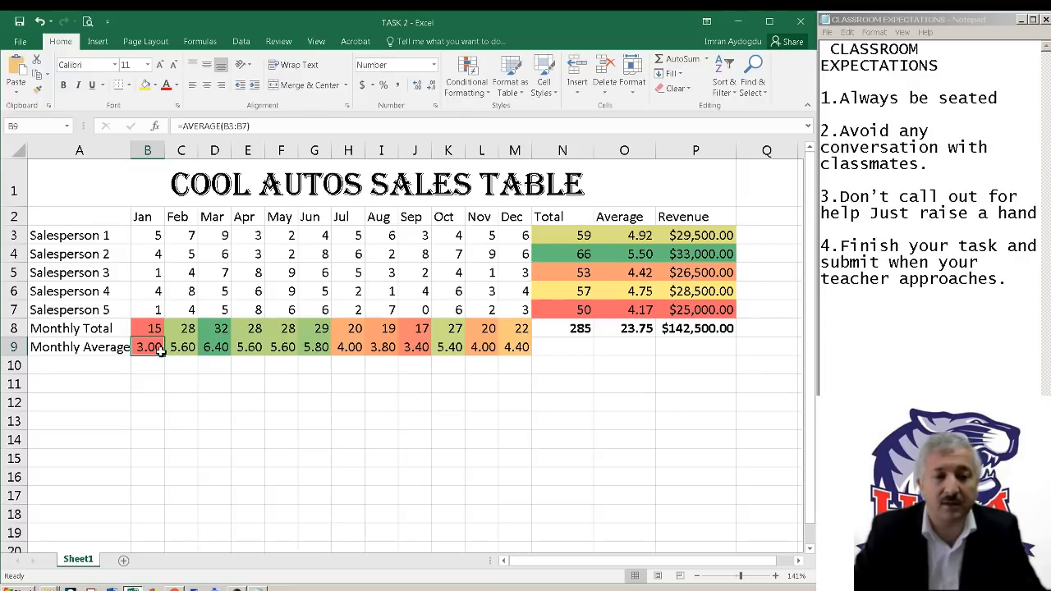
{"action": "left_click", "coordinate": [219, 381]}
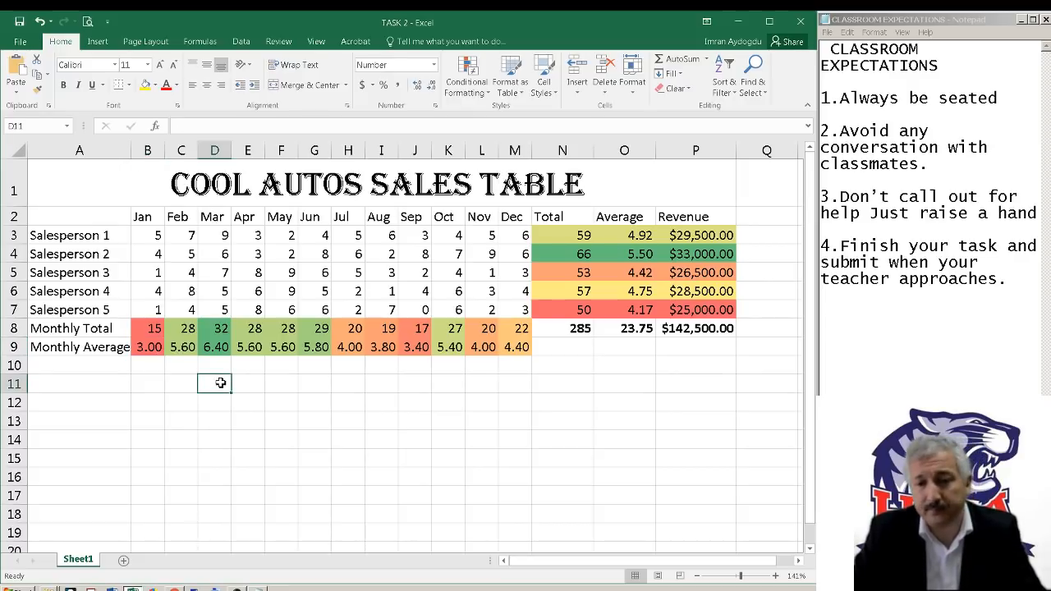
{"action": "left_click", "coordinate": [223, 350]}
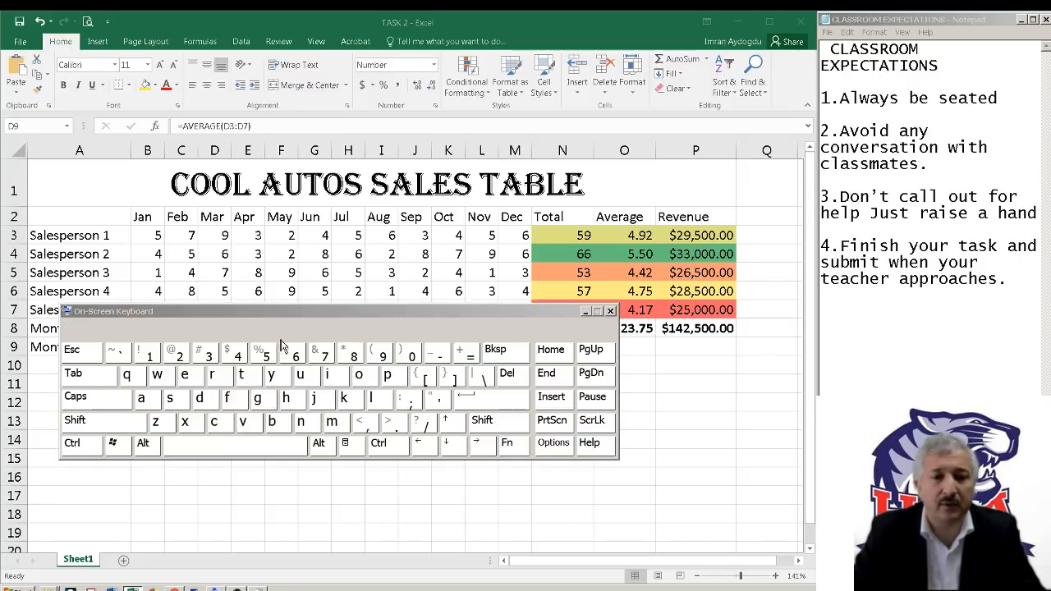
Move the On-Screen Keyboard up over the sales table to view its Windows key, and minimize the keyboard window
{"action": "left_click_drag", "start_coordinate": [294, 314], "coordinate": [402, 194]}
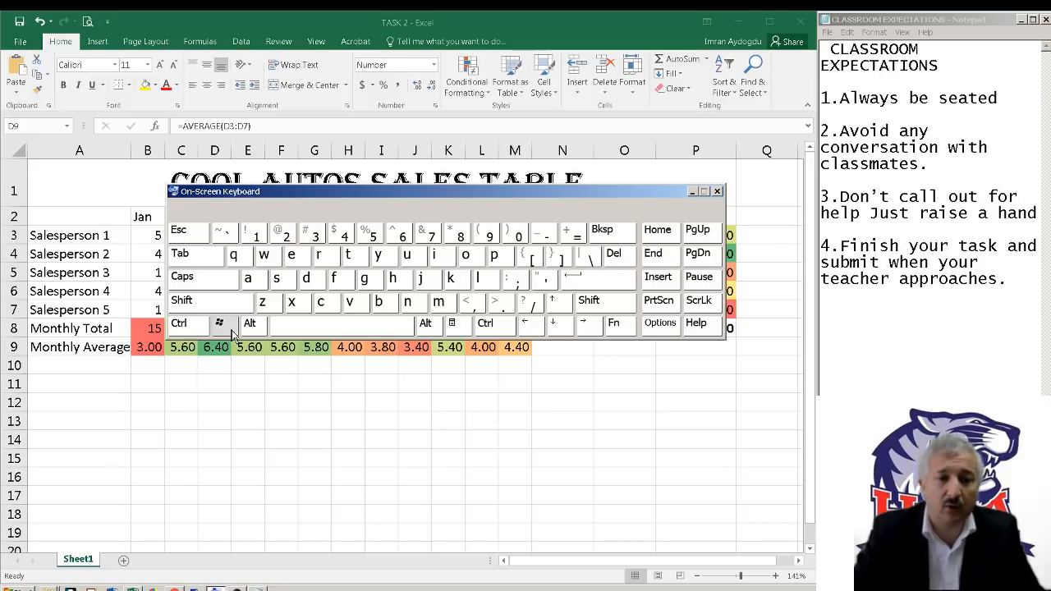
{"action": "left_click", "coordinate": [387, 27]}
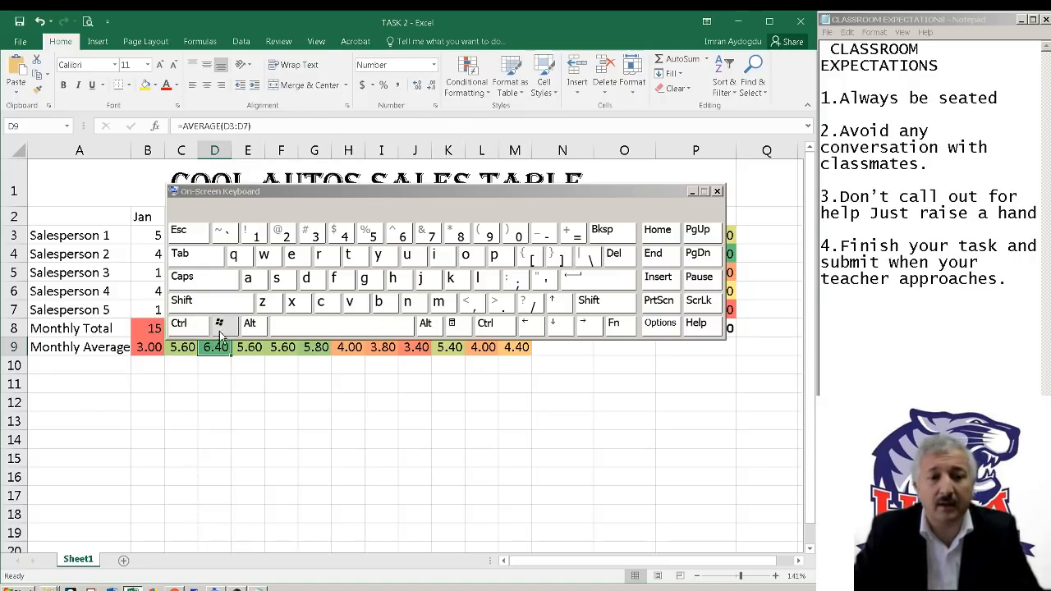
{"action": "left_click", "coordinate": [694, 191]}
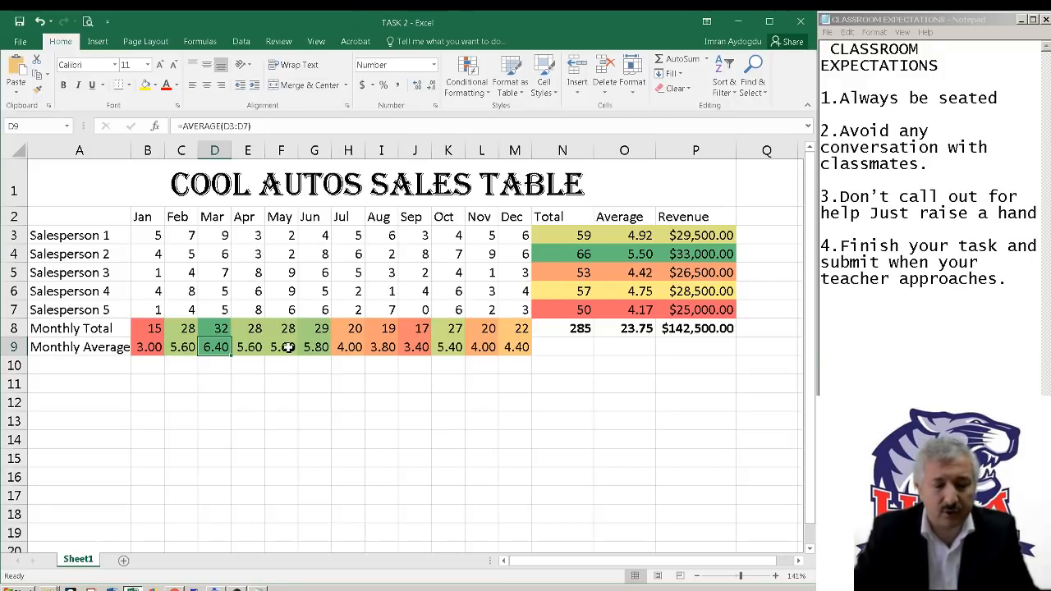
Show the desktop, restore the windows, and snap the TASK 2 workbook to the right half of the screen
{"action": "key", "text": "super+d"}
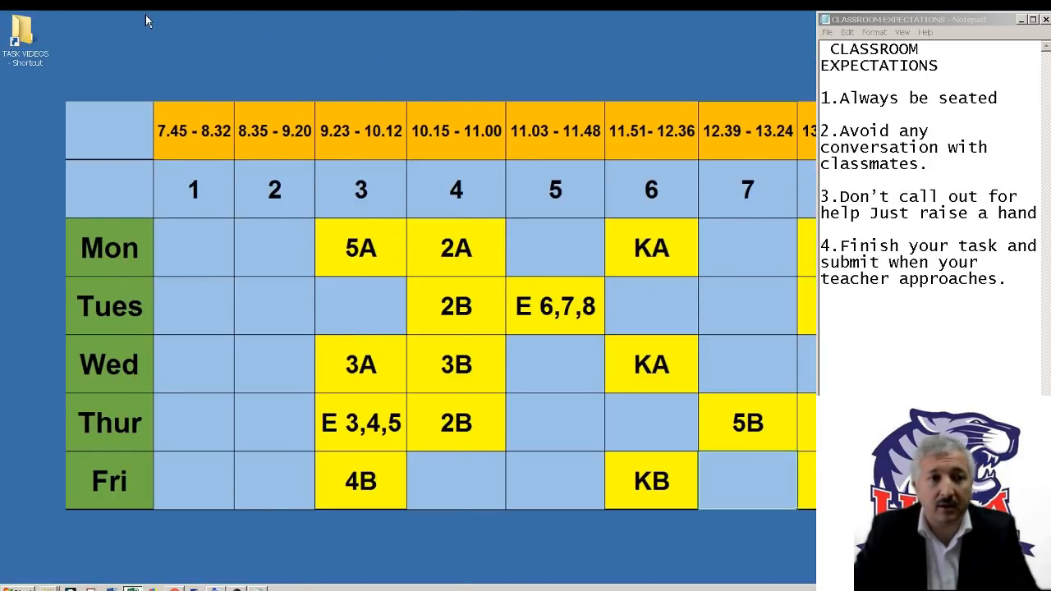
{"action": "key", "text": "super+d"}
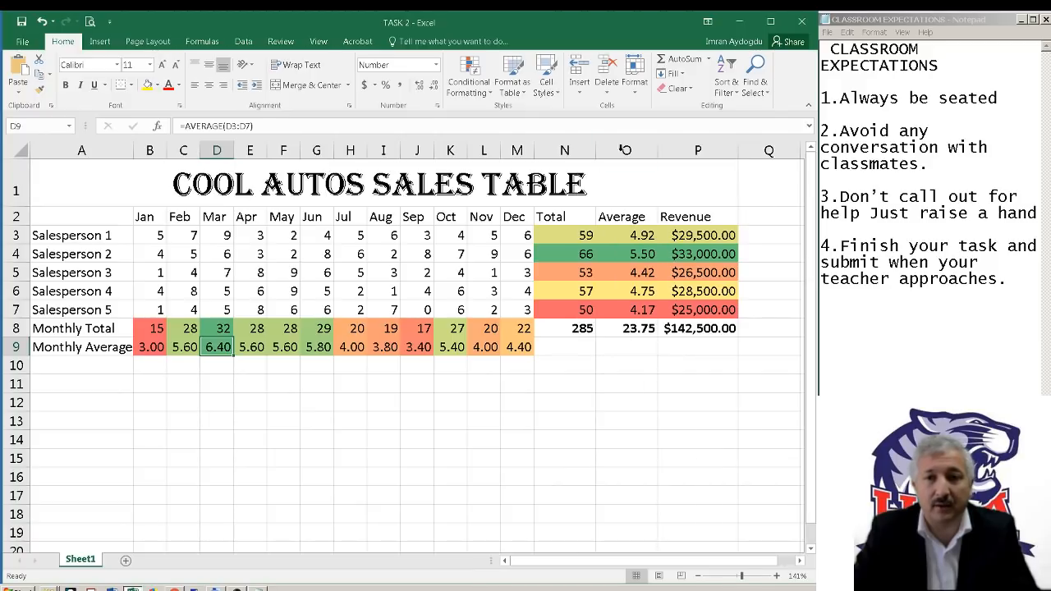
{"action": "key", "text": "super+Right"}
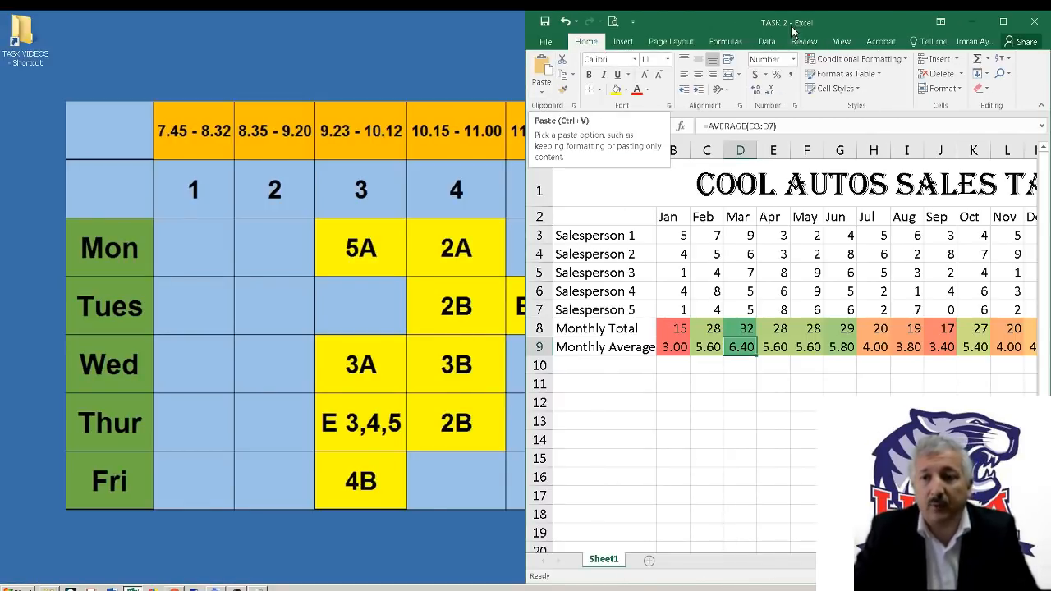
Open the Daily Tasks folder through the TASK VIDEOS desktop shortcut and play the TASK 1 video in VLC media player
{"action": "double_click", "coordinate": [16, 63]}
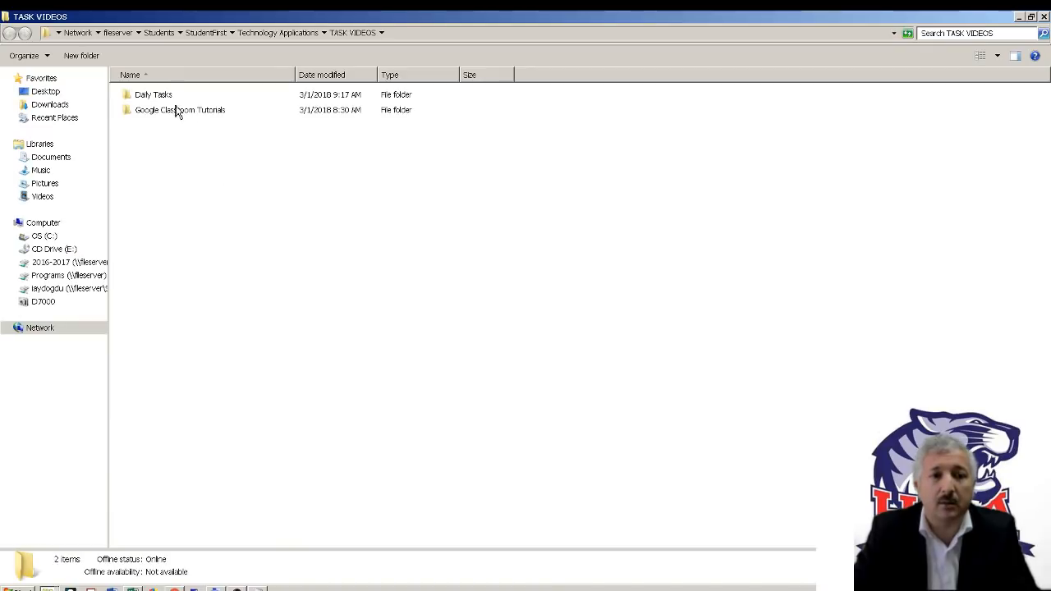
{"action": "left_click", "coordinate": [168, 98]}
{"action": "double_click", "coordinate": [167, 102]}
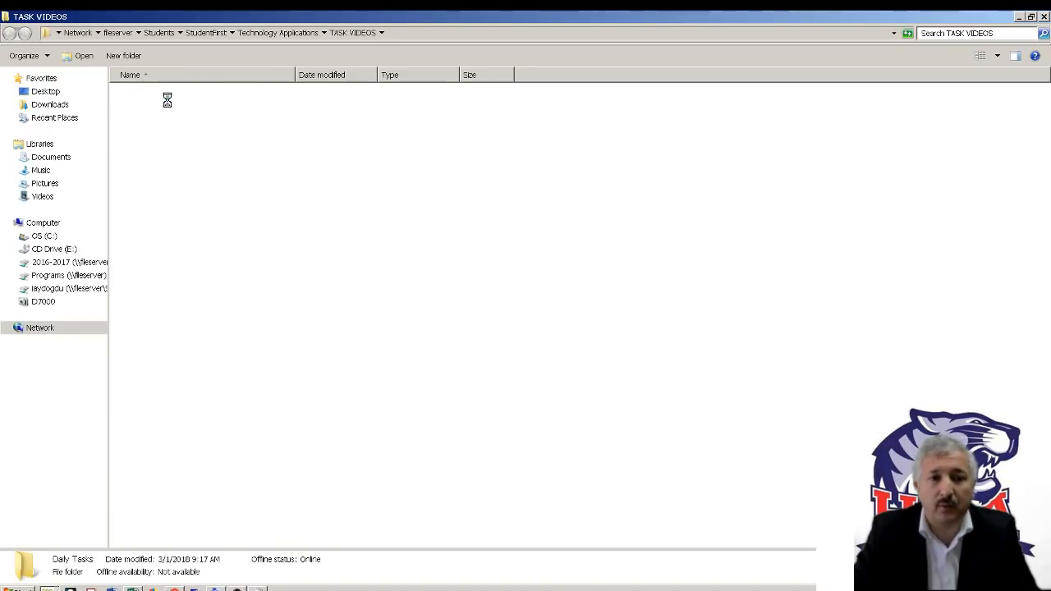
{"action": "left_click", "coordinate": [141, 100]}
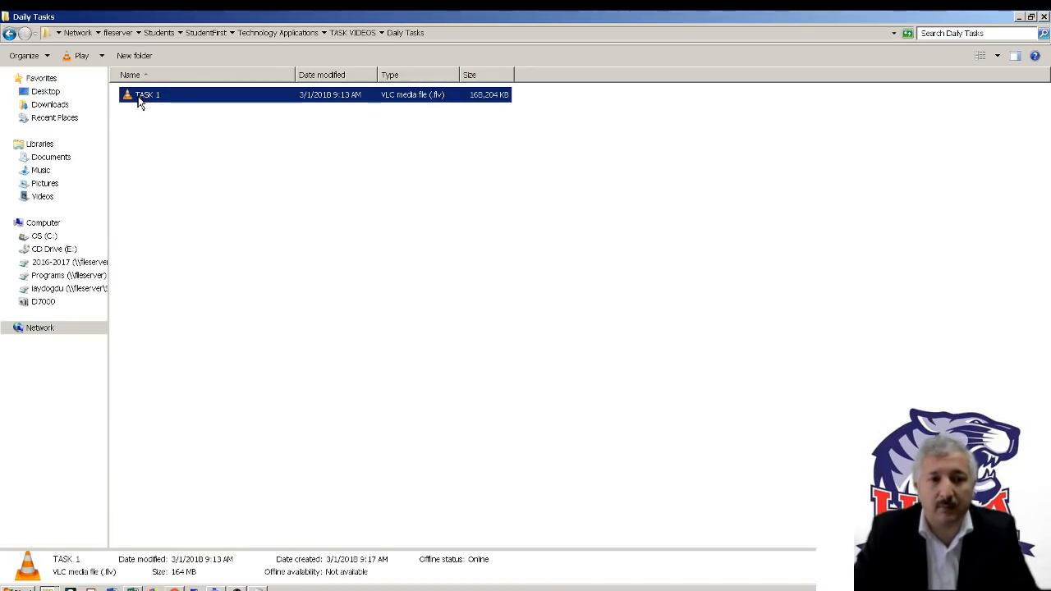
{"action": "double_click", "coordinate": [140, 99]}
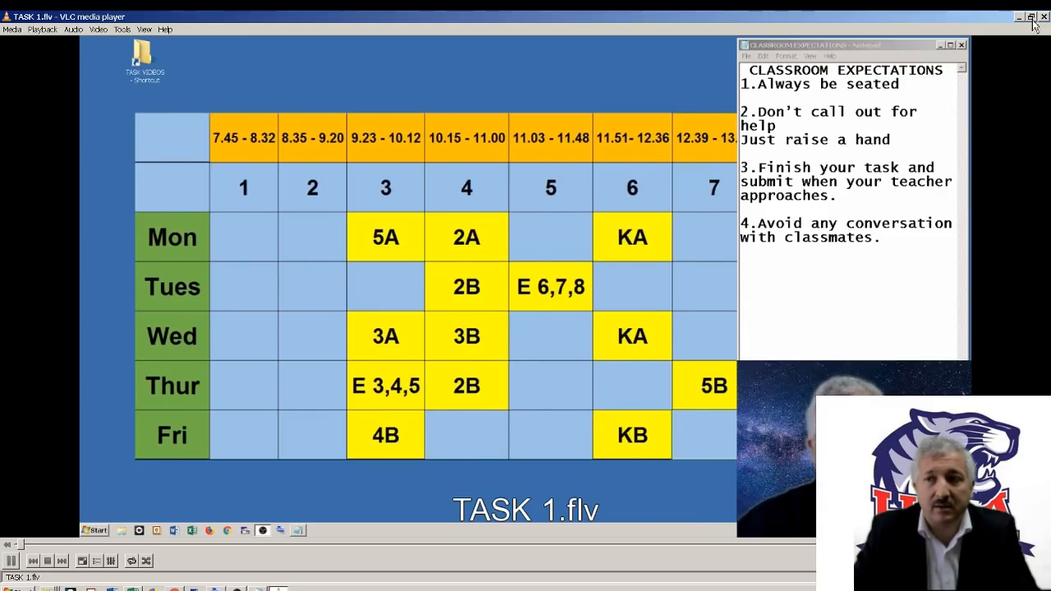
Reduce the video player to a smaller window that fits beside the workbook, and minimize the Daily Tasks folder window
{"action": "left_click", "coordinate": [1030, 17]}
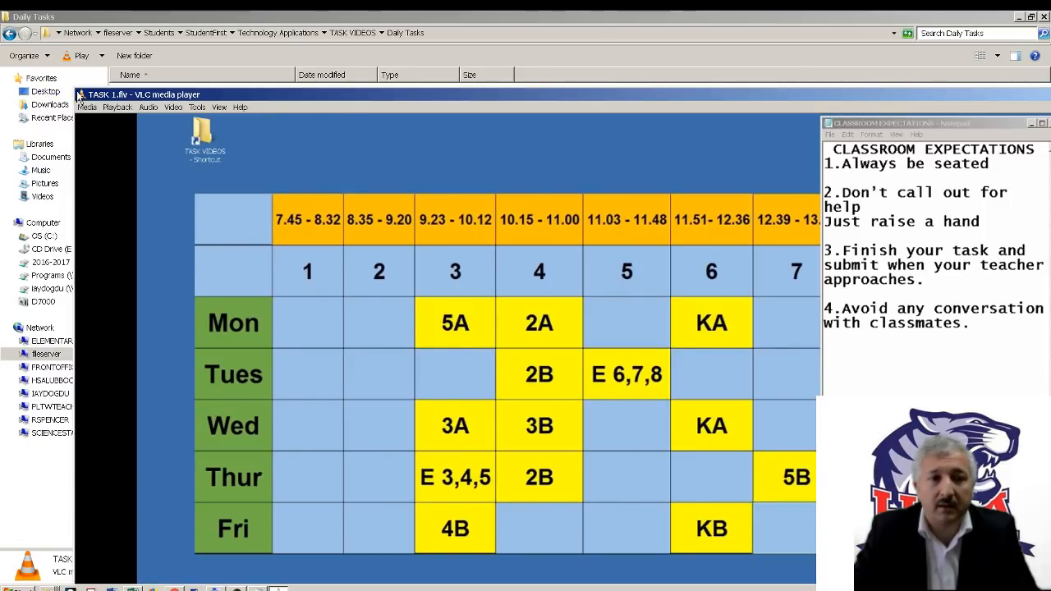
{"action": "left_click_drag", "start_coordinate": [144, 95], "coordinate": [568, 305]}
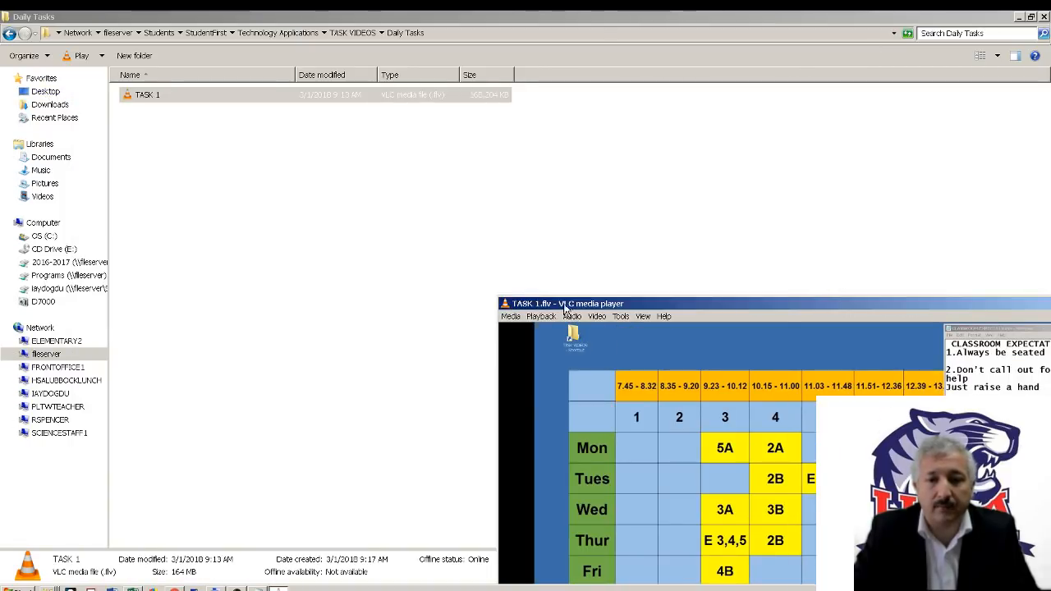
{"action": "left_click_drag", "start_coordinate": [1, 47], "coordinate": [47, 61]}
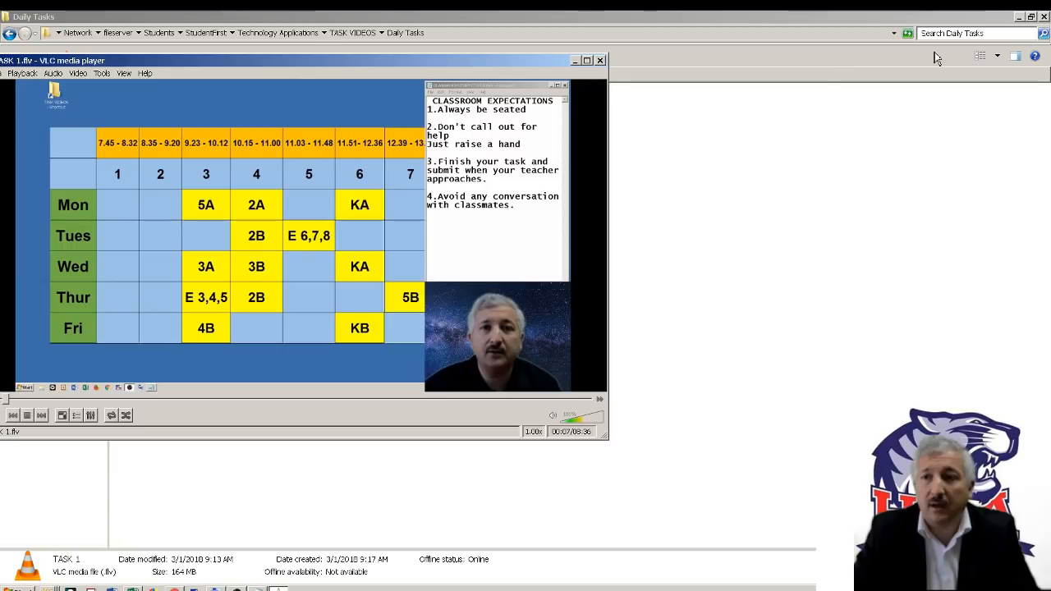
{"action": "left_click", "coordinate": [1019, 17]}
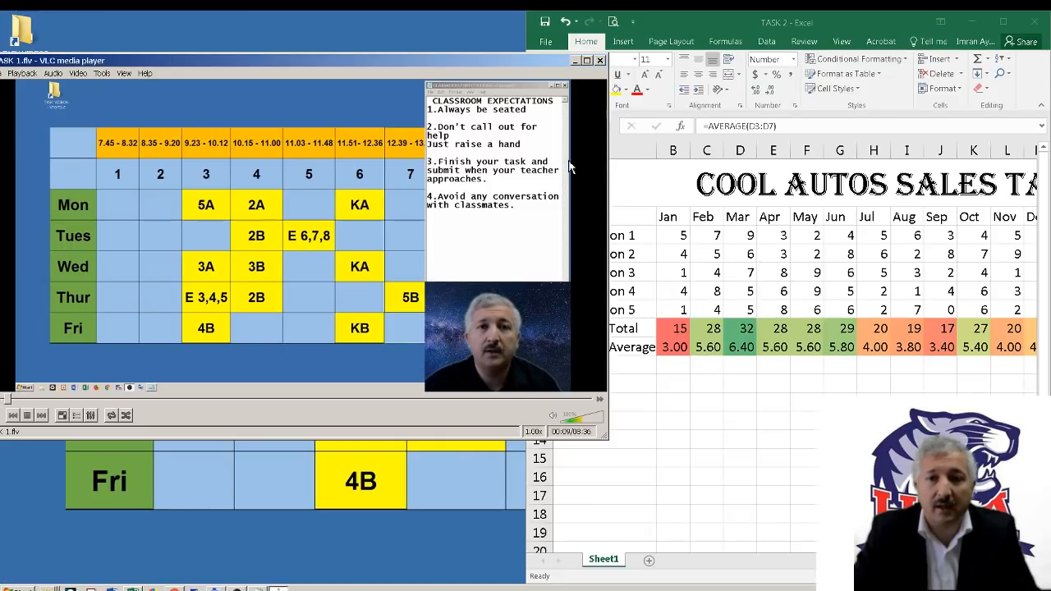
{"action": "left_click_drag", "start_coordinate": [608, 195], "coordinate": [525, 197]}
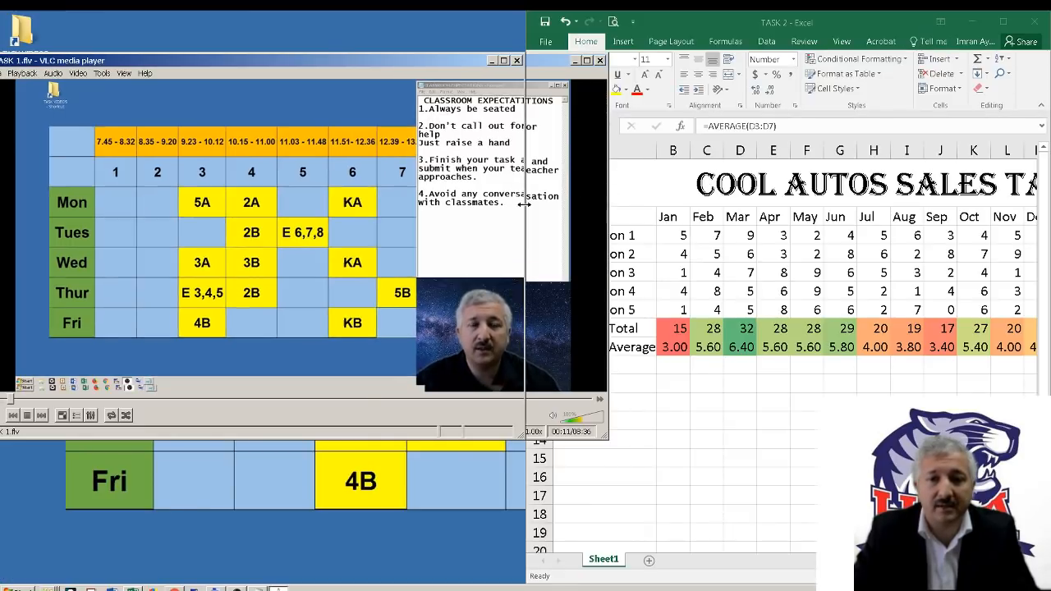
Reposition the video player so its playback controls are fully reachable, pause the TASK 1 video, and return to the TASK 2 workbook
{"action": "left_click", "coordinate": [657, 448]}
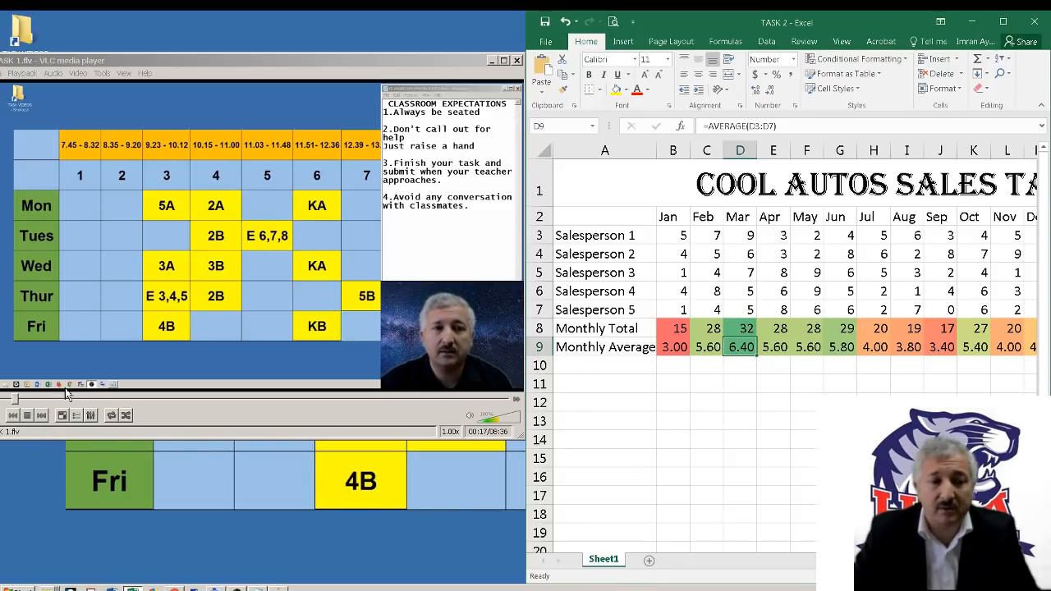
{"action": "left_click", "coordinate": [129, 65]}
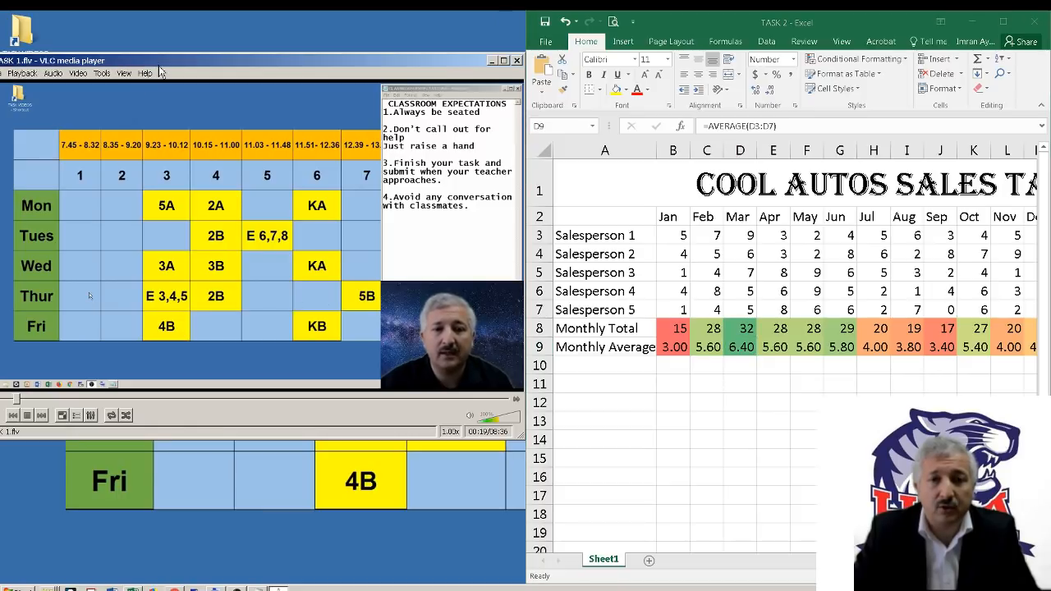
{"action": "left_click_drag", "start_coordinate": [129, 66], "coordinate": [163, 66]}
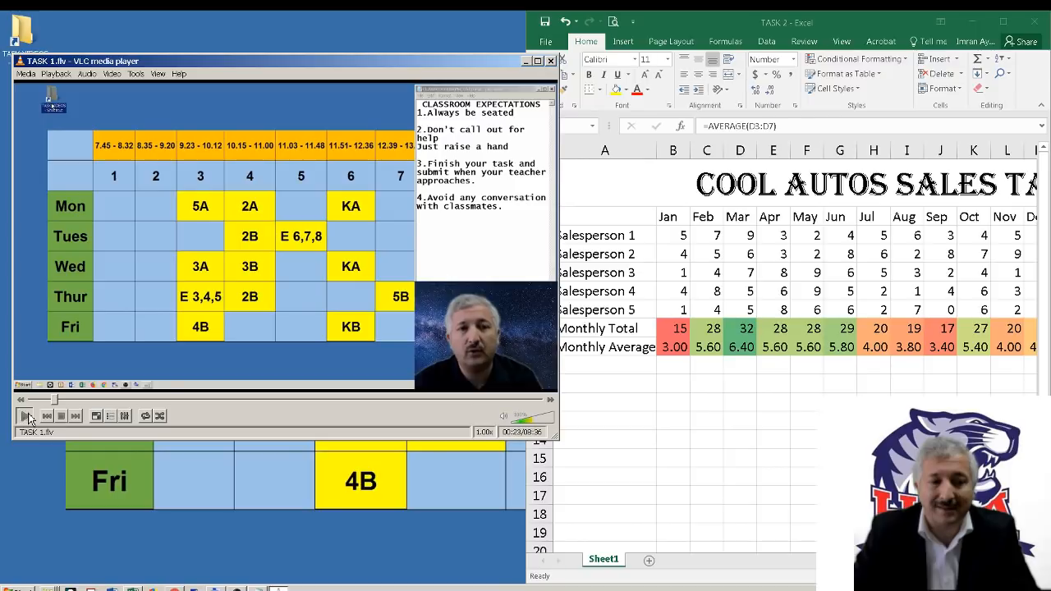
{"action": "left_click", "coordinate": [27, 416]}
{"action": "left_click", "coordinate": [682, 375]}
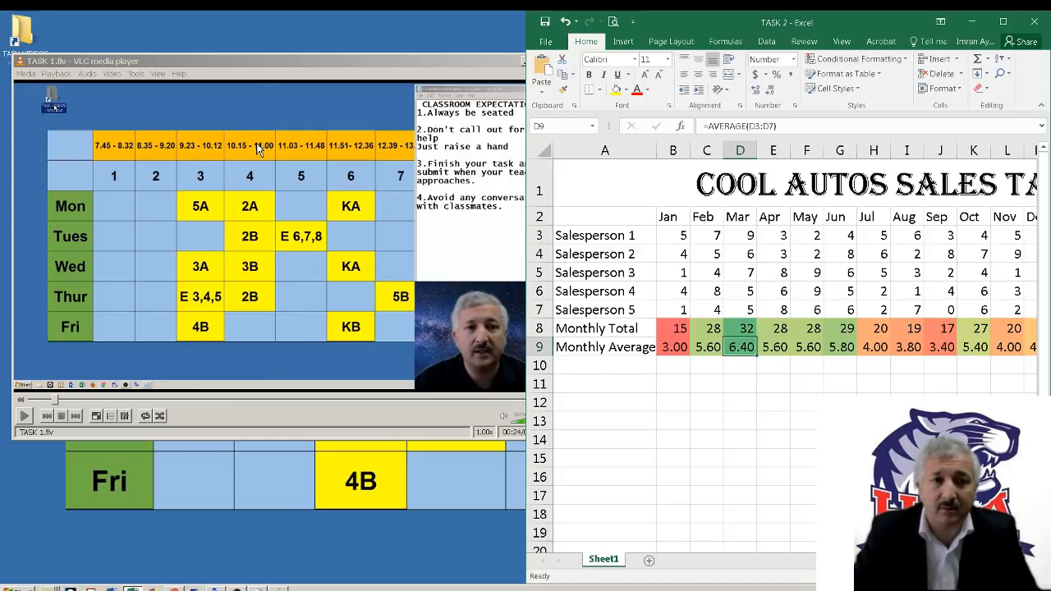
Close the TASK 1 video player and restore the TASK 2 workbook window beside the classroom expectations notes
{"action": "left_click_drag", "start_coordinate": [261, 72], "coordinate": [248, 69]}
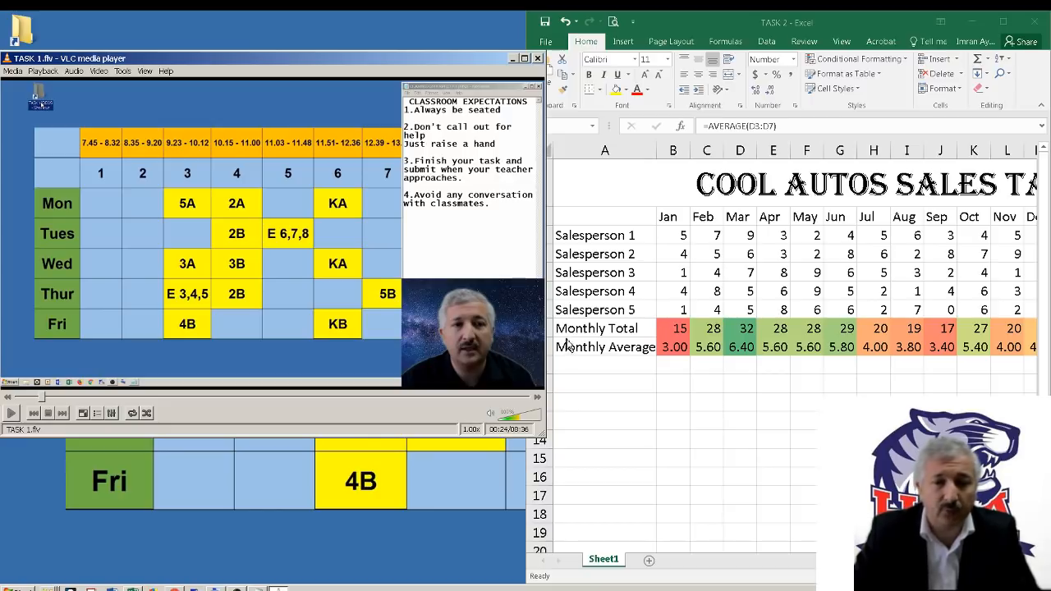
{"action": "left_click", "coordinate": [538, 59]}
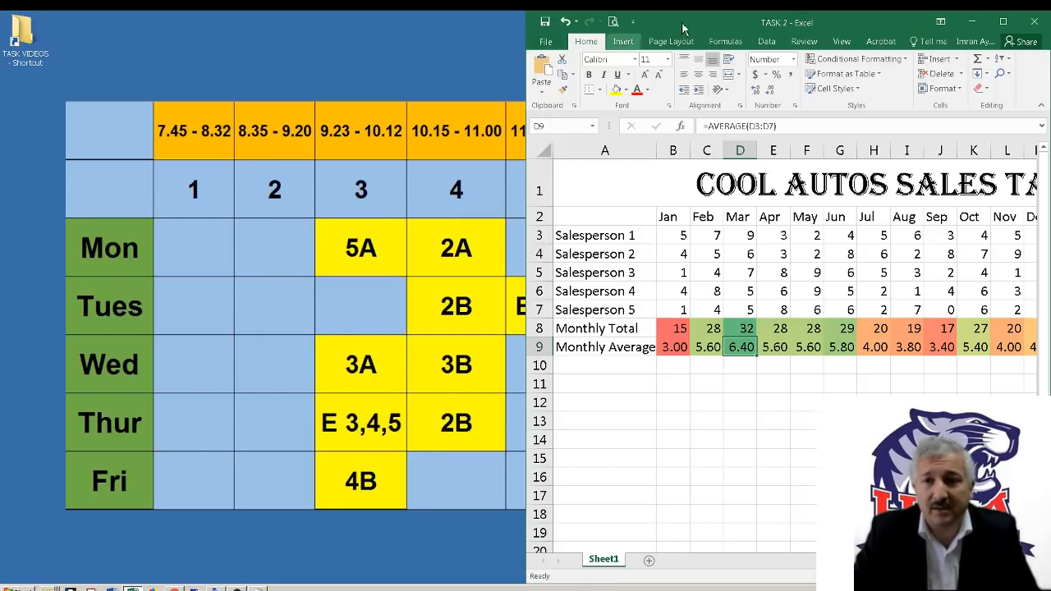
{"action": "key", "text": "super+Left"}
{"action": "key", "text": "super+Up"}
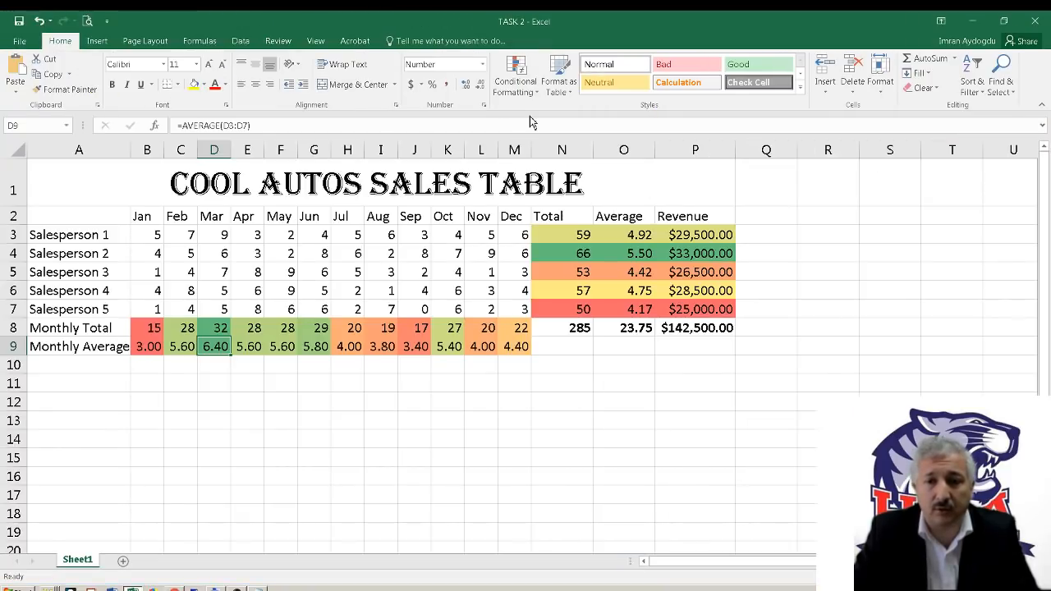
{"action": "left_click", "coordinate": [1003, 21]}
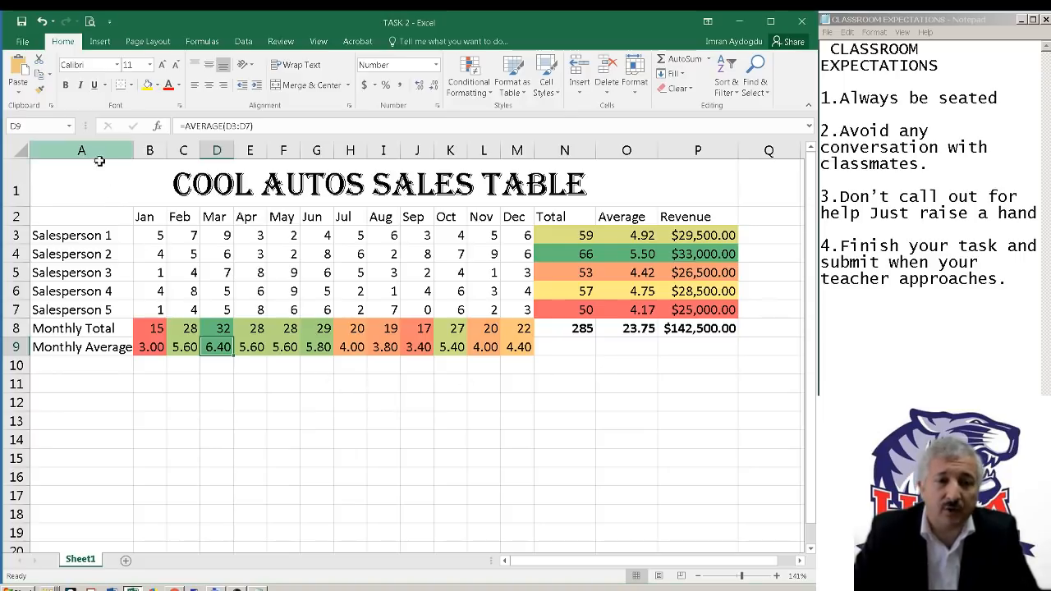
Select the Cool Autos title cell for reference and create a new blank workbook
{"action": "left_click", "coordinate": [250, 182]}
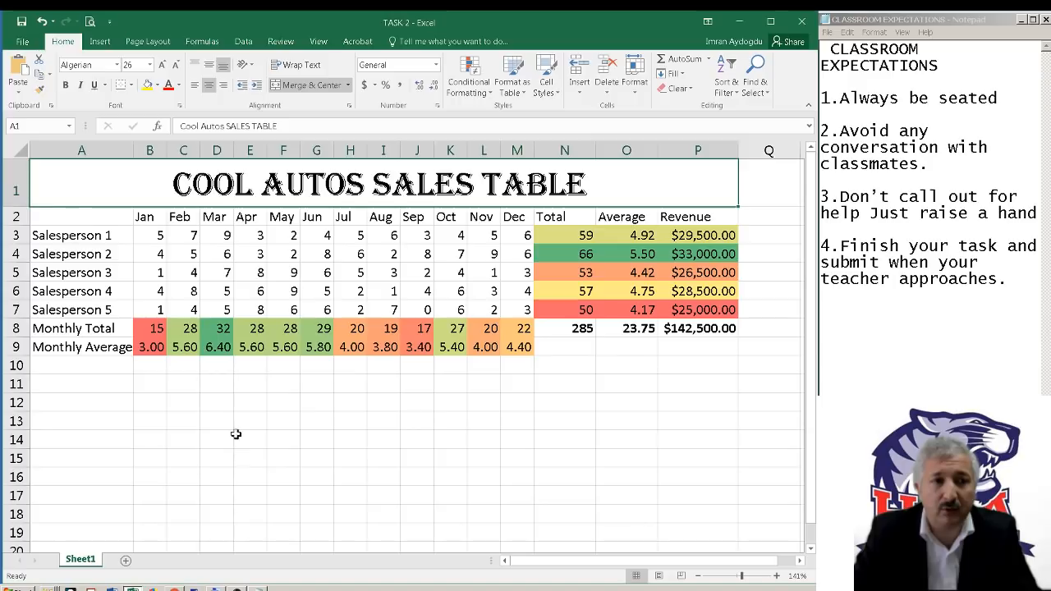
{"action": "left_click", "coordinate": [23, 41]}
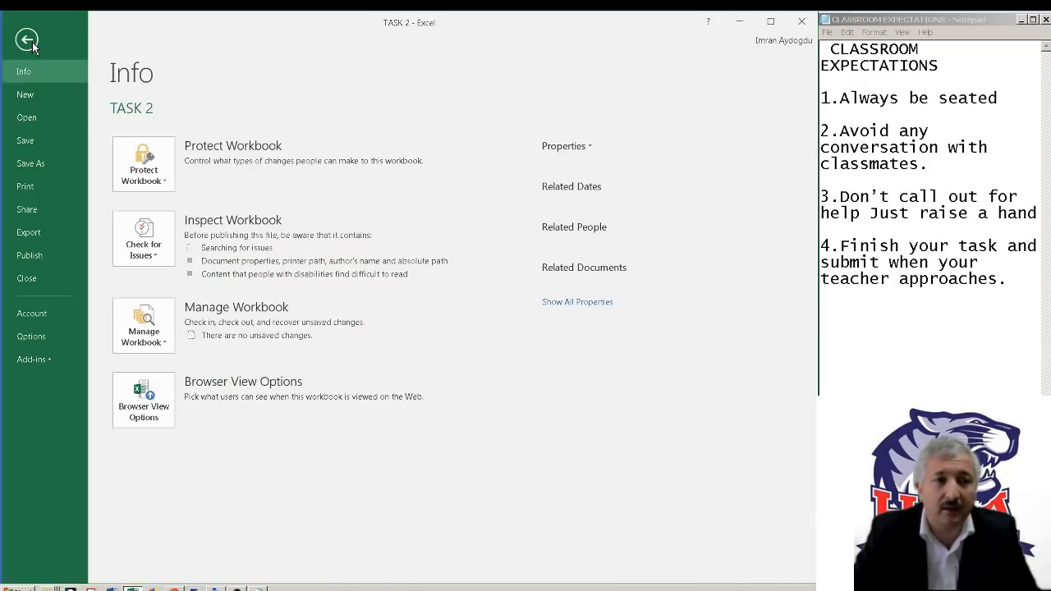
{"action": "left_click", "coordinate": [25, 96]}
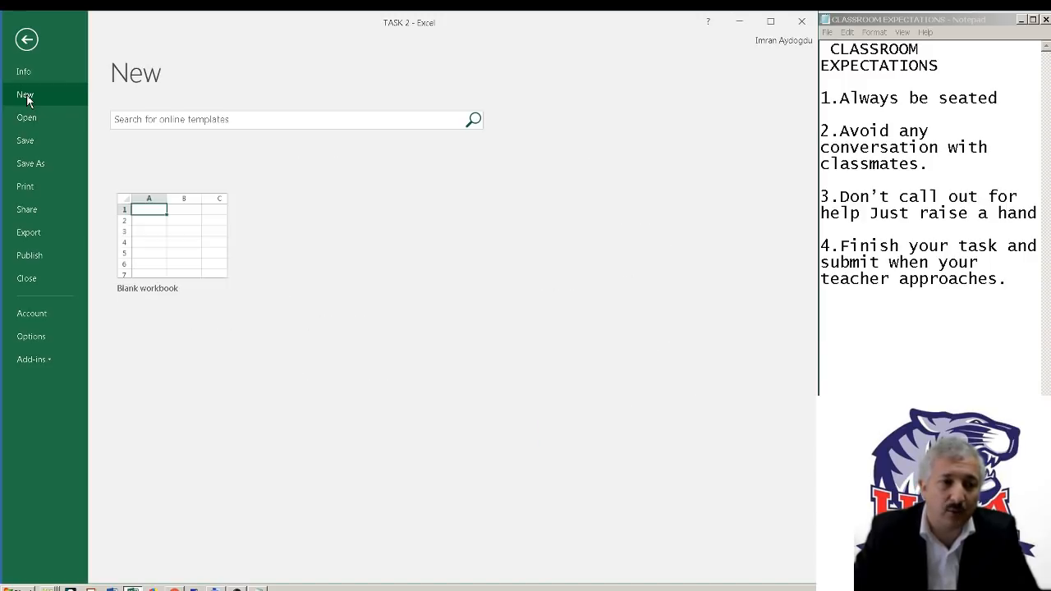
{"action": "left_click", "coordinate": [187, 263]}
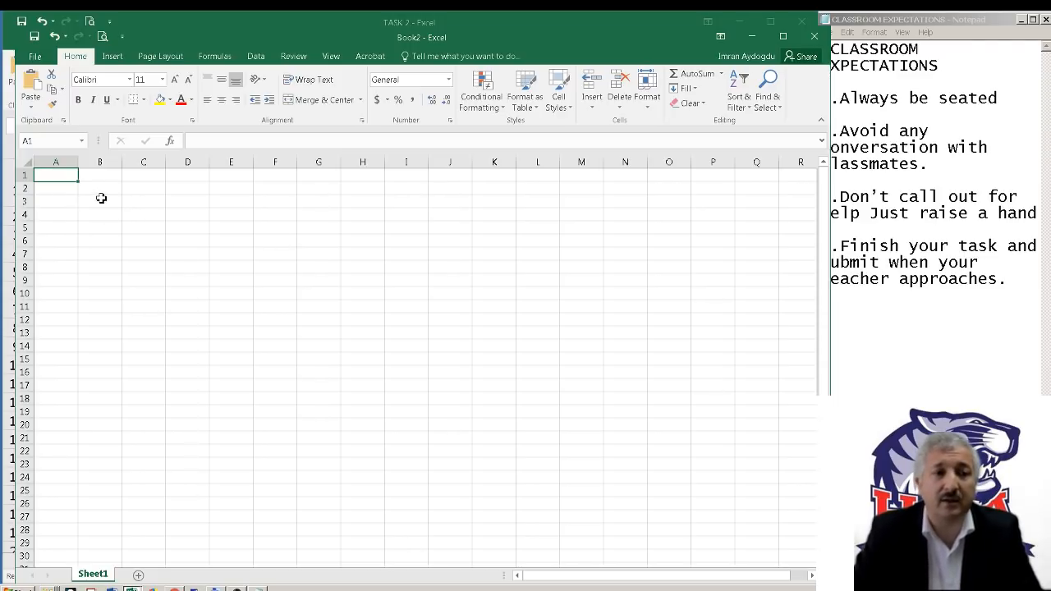
Check the title in the TASK 2 workbook and enter TIGERS AUTO SALES TABLE in cell A1 of the new workbook
{"action": "left_click", "coordinate": [172, 27]}
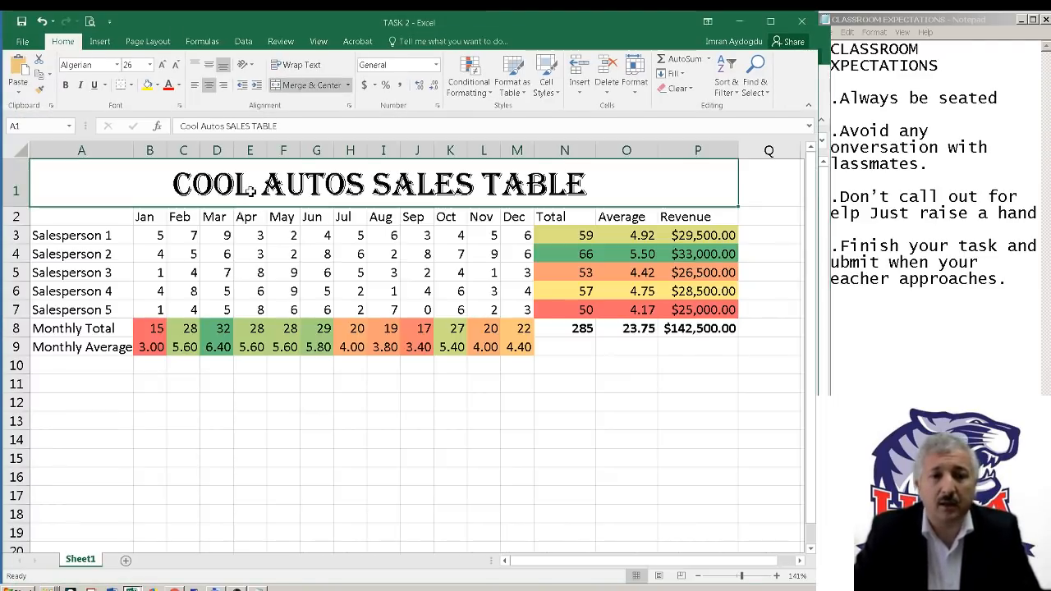
{"action": "key", "text": "alt+Tab"}
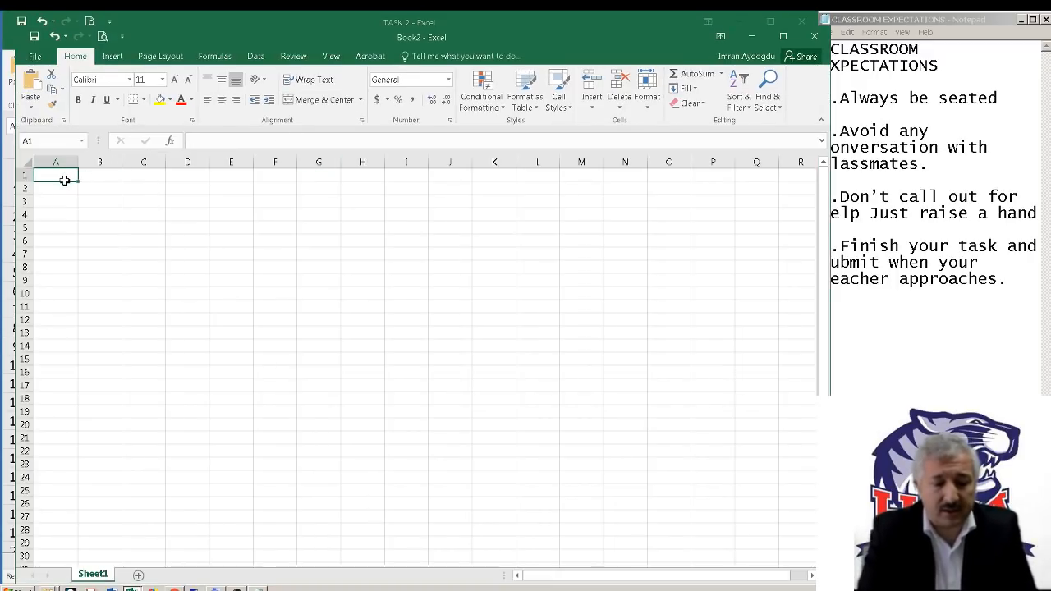
{"action": "type", "text": "TIGERS AUTO SALES TABLE"}
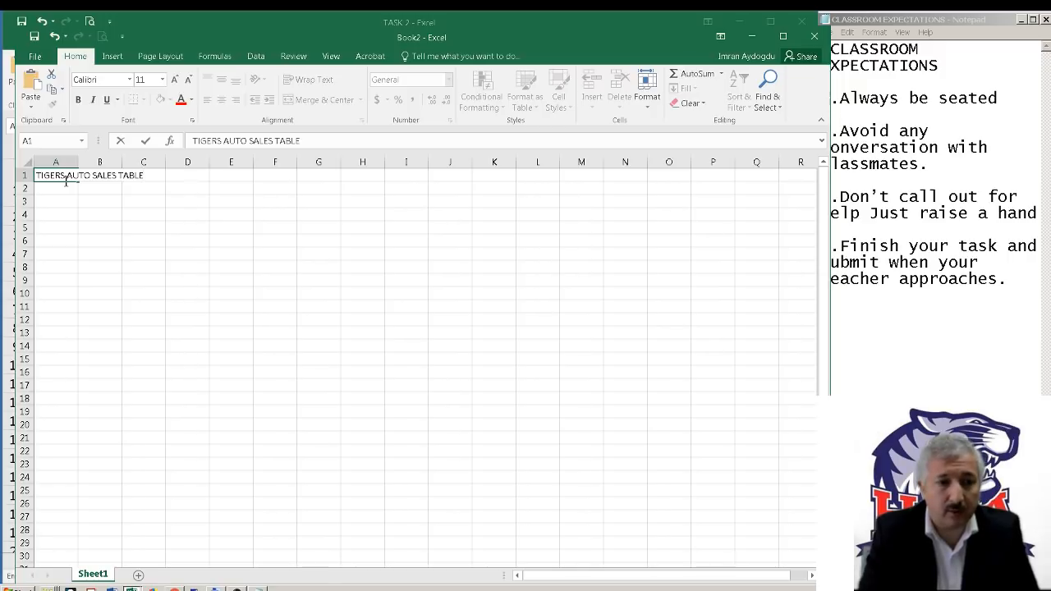
{"action": "key", "text": "Return"}
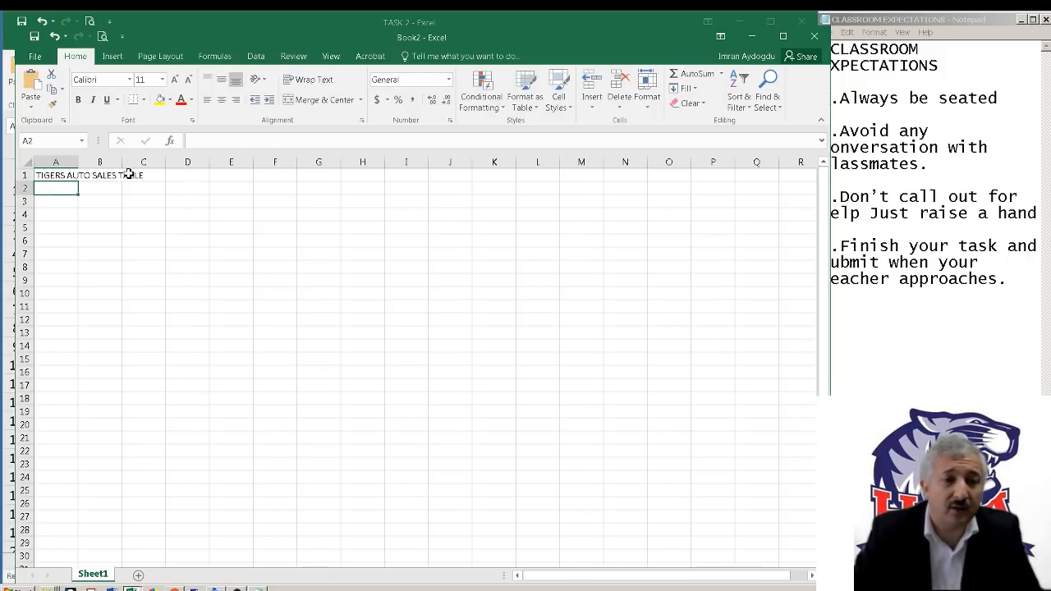
Reopen and commit the A1 title with the on-screen keyboard, and minimize both the TASK 2 workbook and the keyboard
{"action": "left_click", "coordinate": [59, 176]}
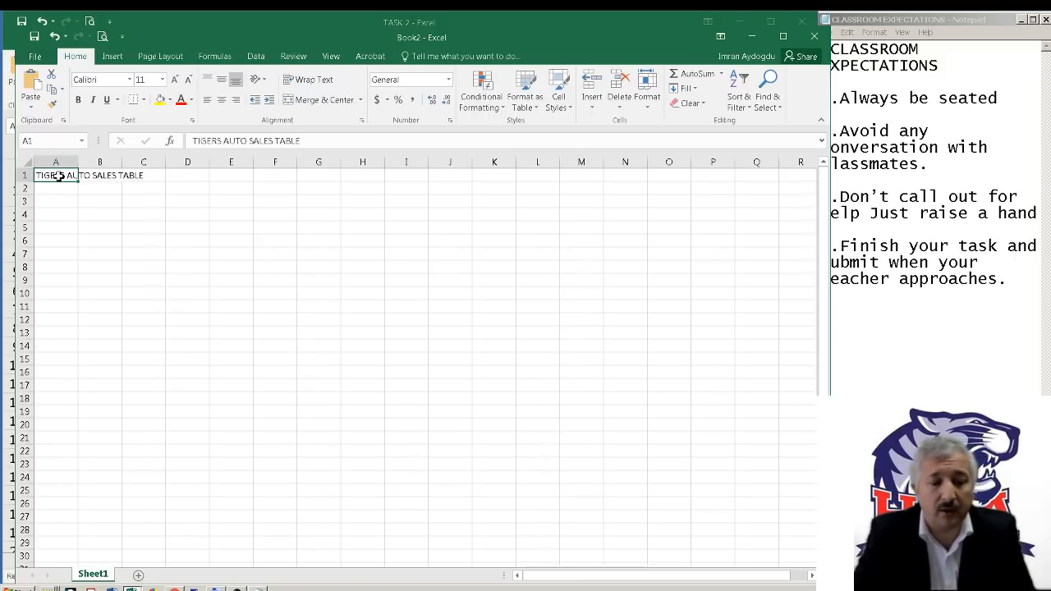
{"action": "double_click", "coordinate": [60, 176]}
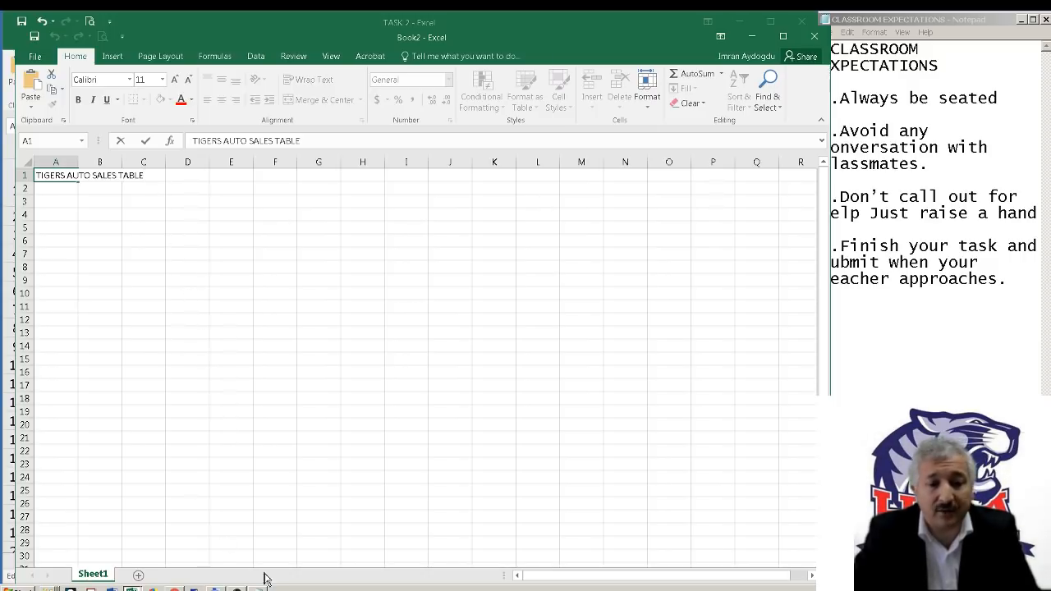
{"action": "left_click", "coordinate": [236, 588]}
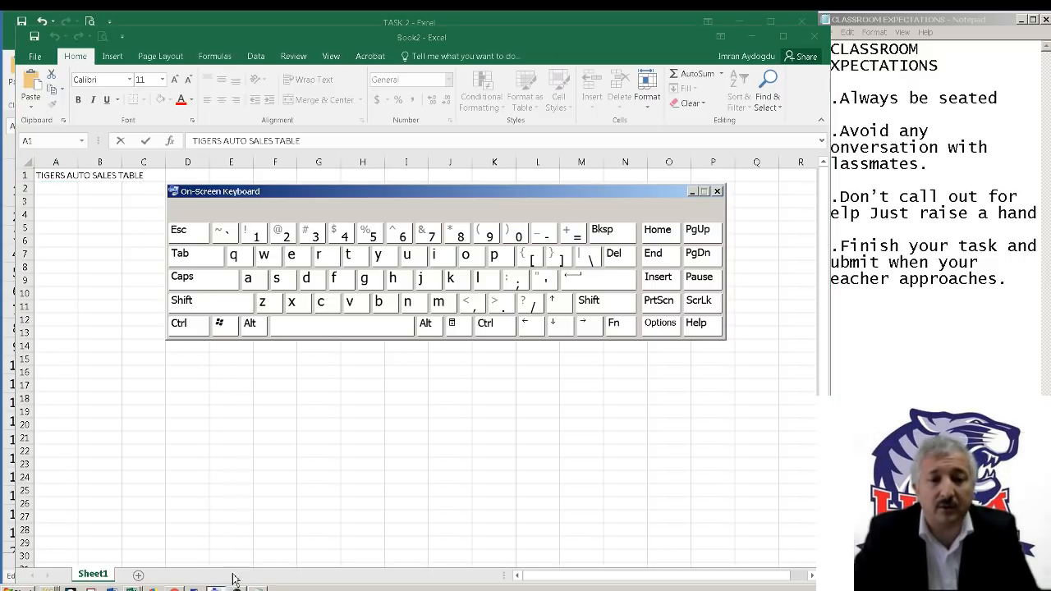
{"action": "left_click", "coordinate": [599, 284]}
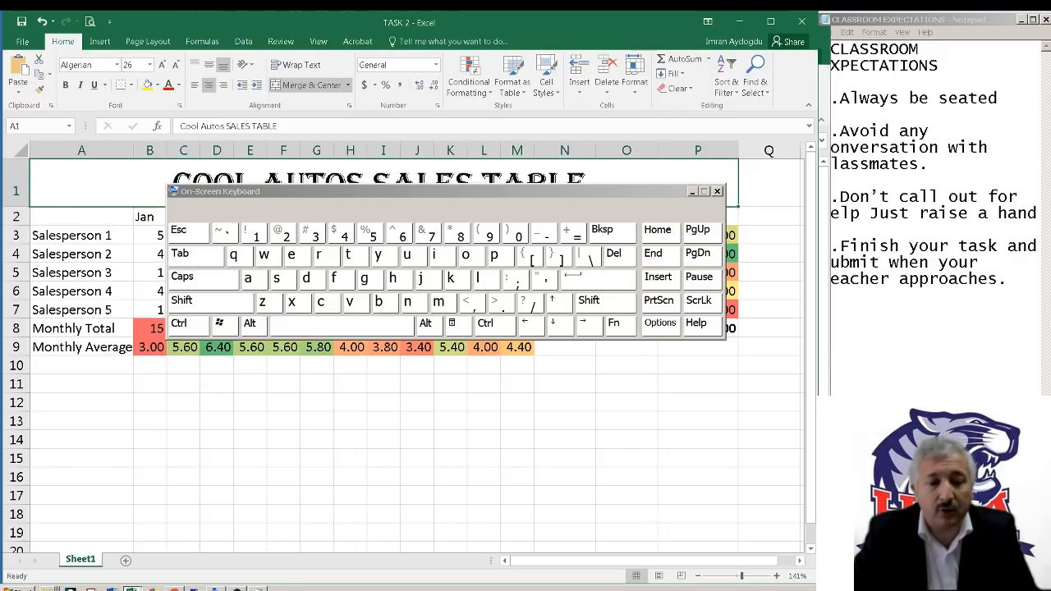
{"action": "left_click", "coordinate": [739, 23]}
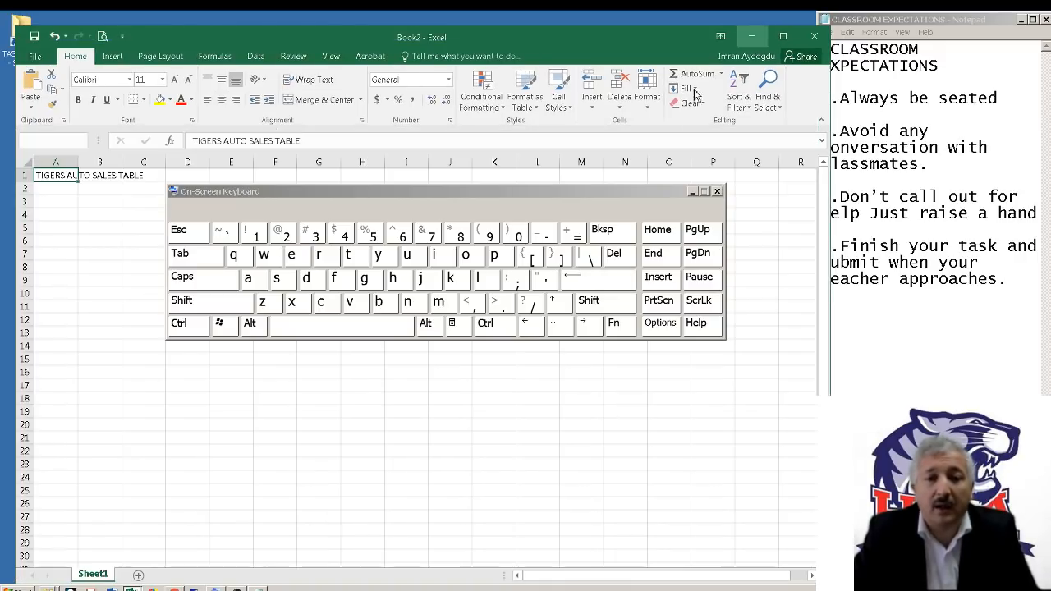
{"action": "left_click", "coordinate": [692, 193]}
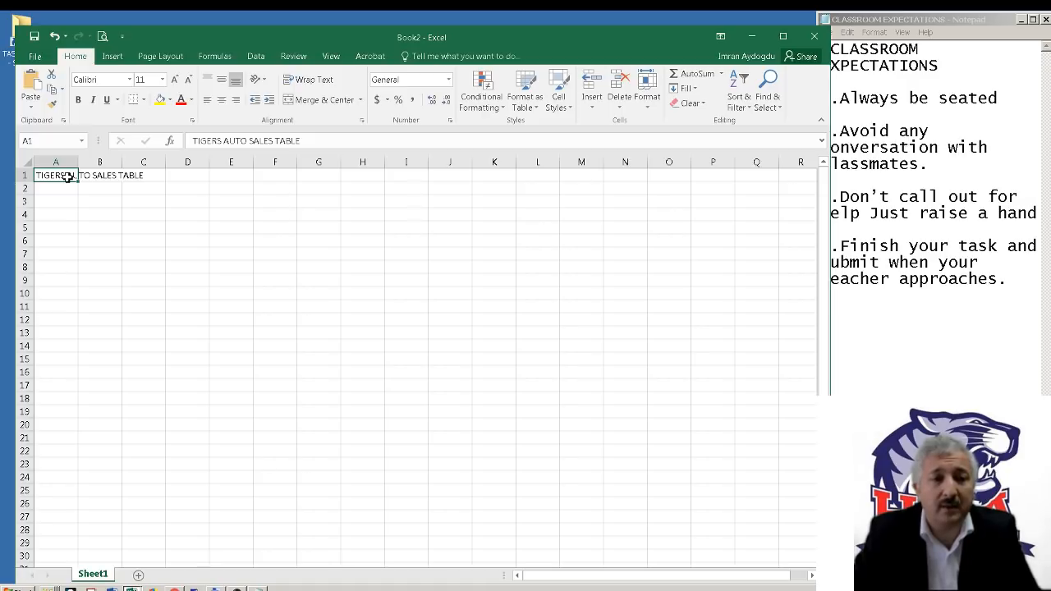
Format the title in A1 with font size 40 and the Adobe Garamond Pro Bold font
{"action": "left_click", "coordinate": [161, 79]}
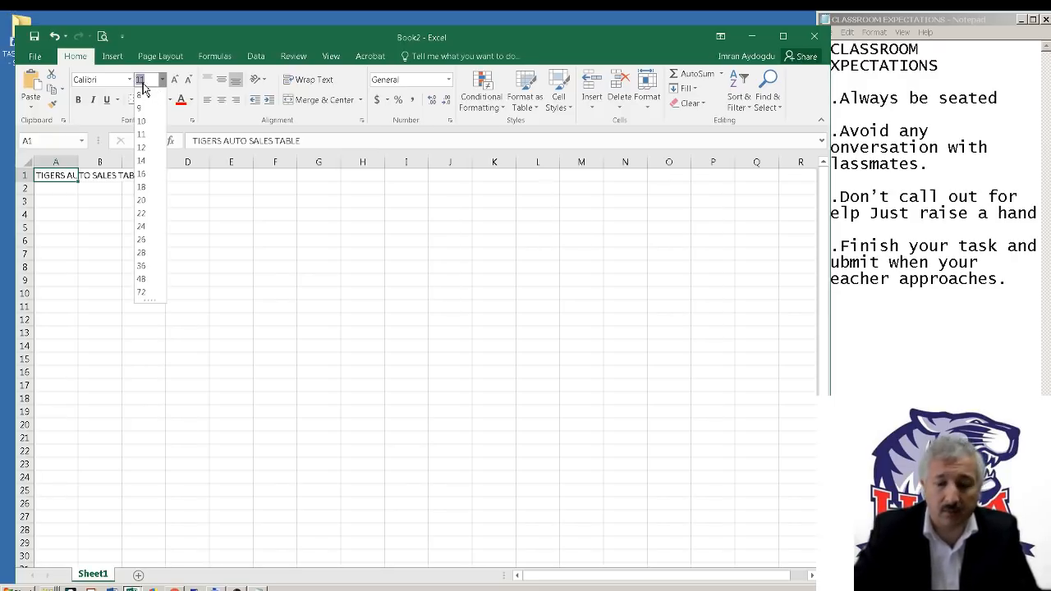
{"action": "type", "text": "40"}
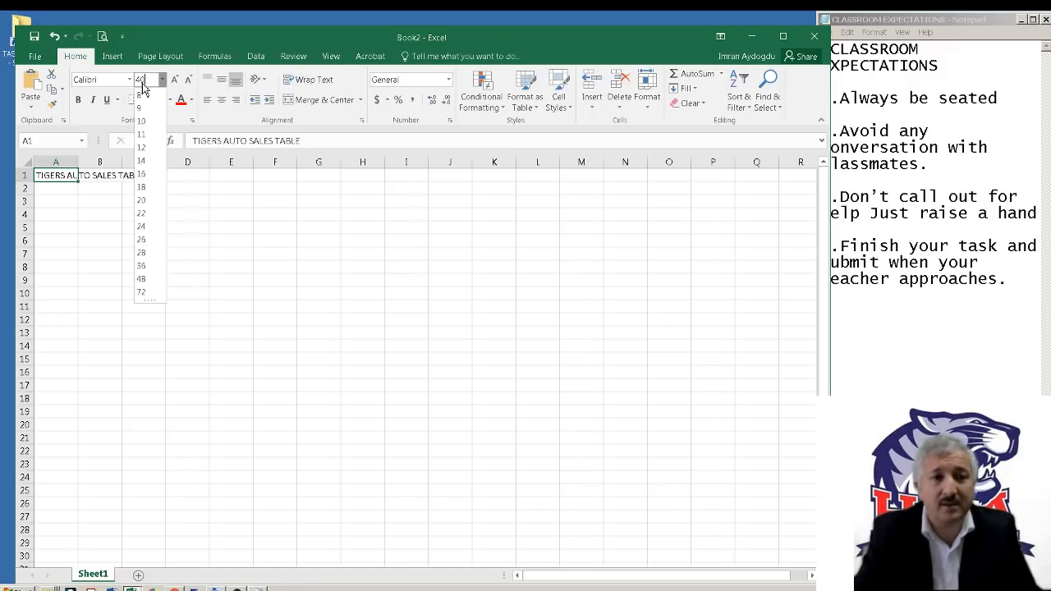
{"action": "key", "text": "Return"}
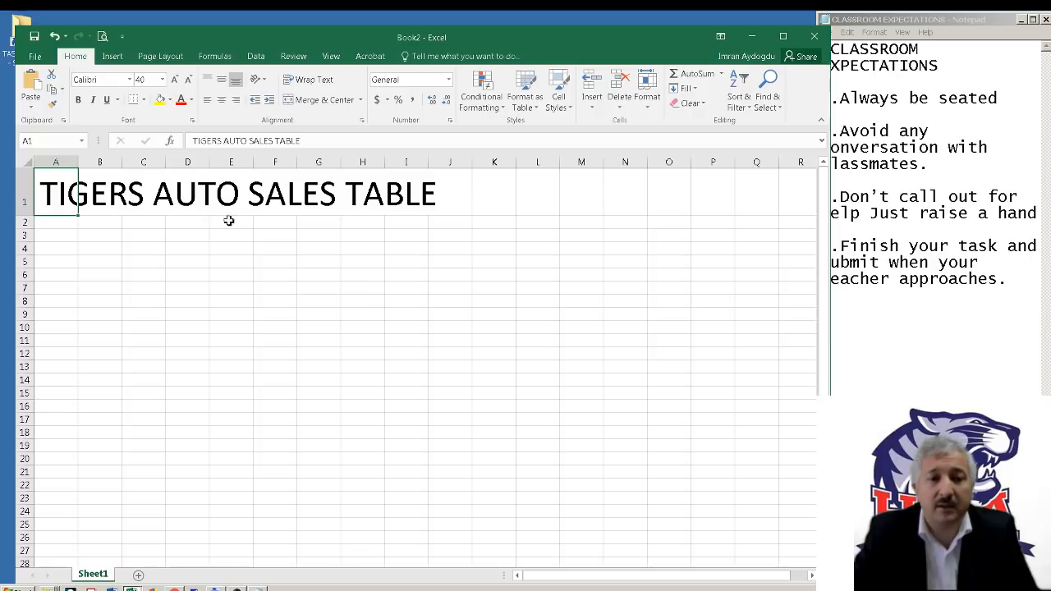
{"action": "left_click", "coordinate": [164, 80]}
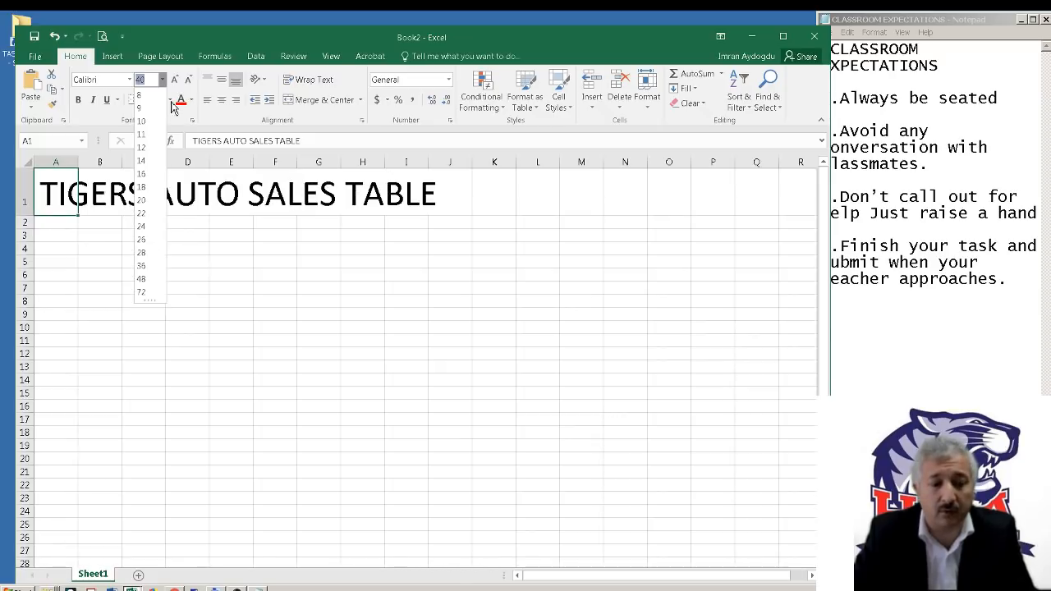
{"action": "left_click", "coordinate": [172, 108]}
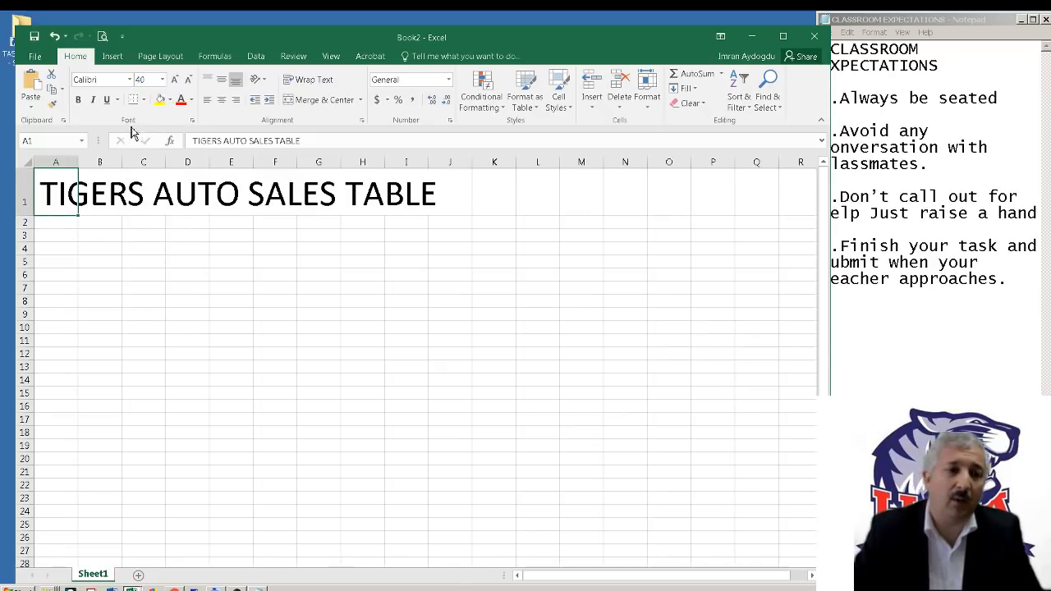
{"action": "left_click", "coordinate": [130, 80]}
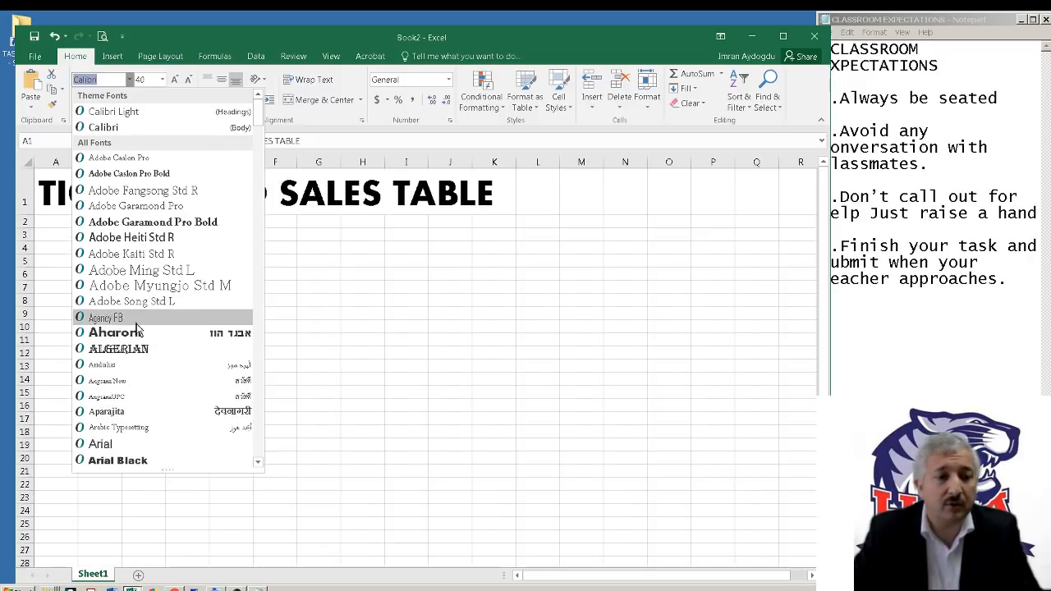
{"action": "left_click", "coordinate": [156, 224]}
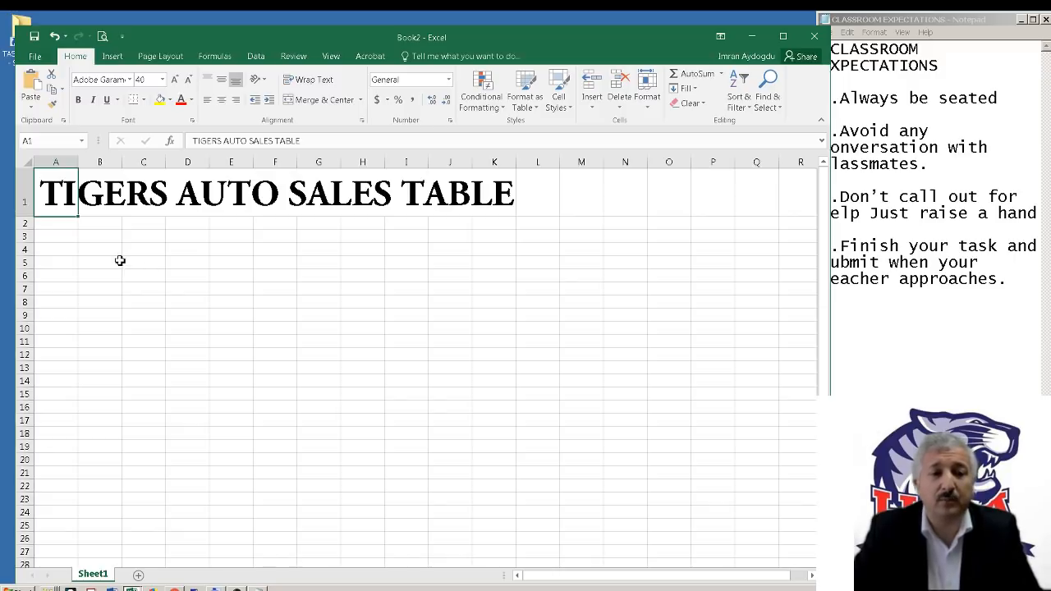
Enter the row label Salesperson 1 in cell A3
{"action": "left_click", "coordinate": [58, 237]}
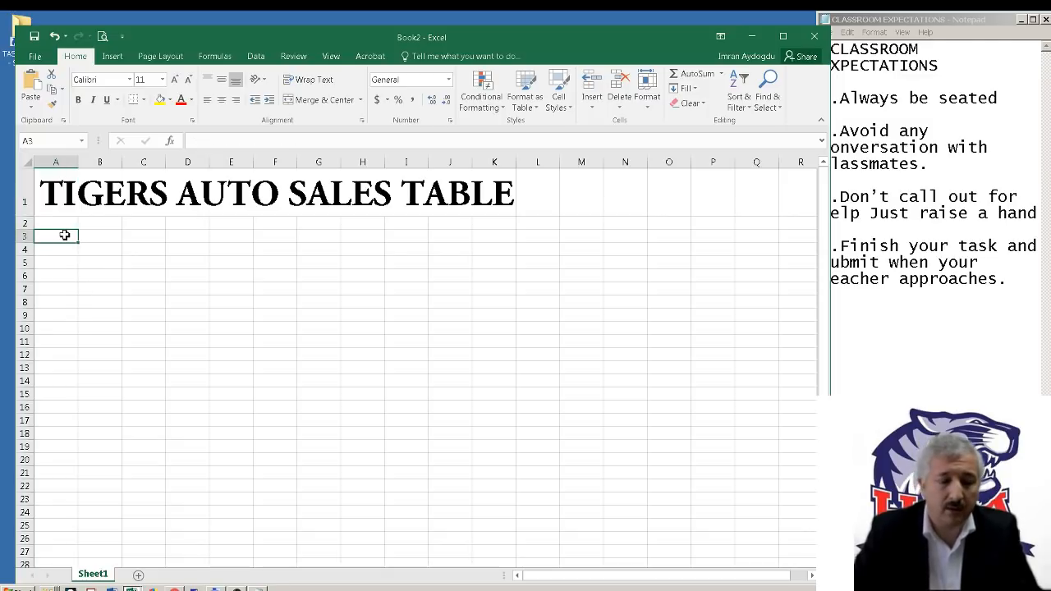
{"action": "type", "text": "Sa"}
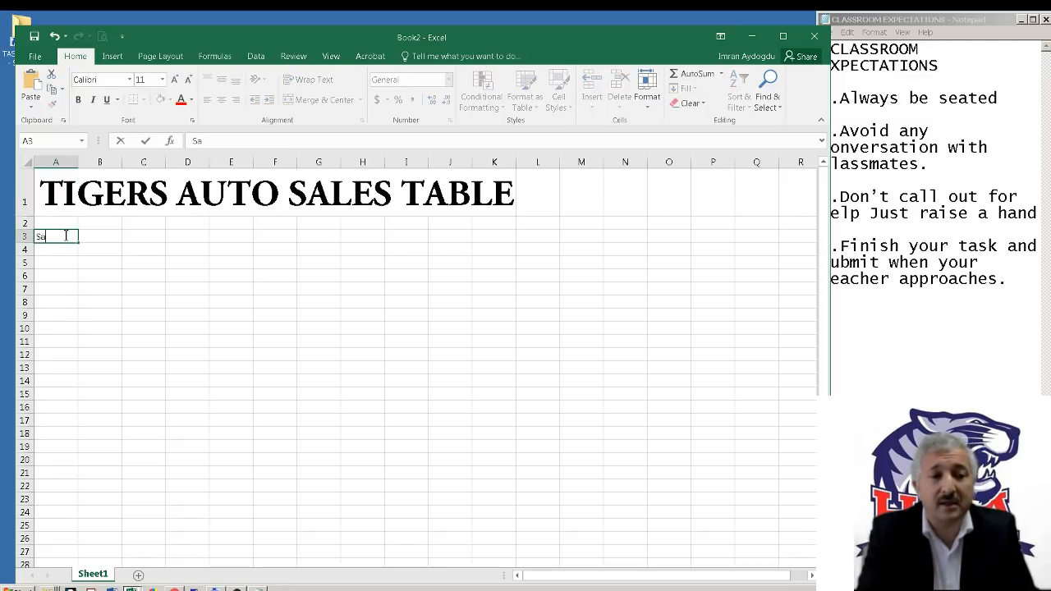
{"action": "type", "text": "lesperson 1"}
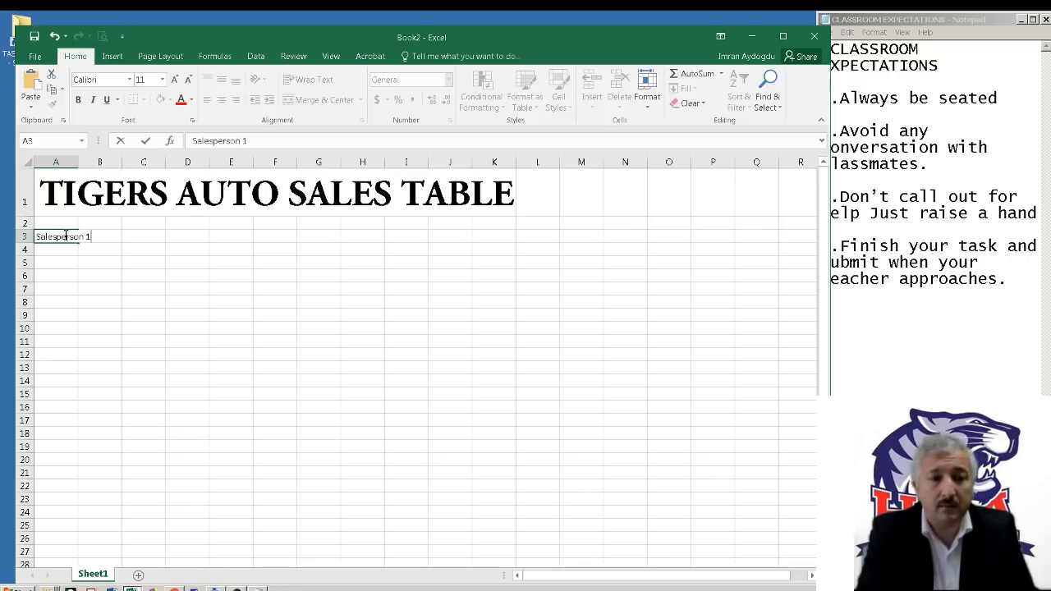
{"action": "key", "text": "Return"}
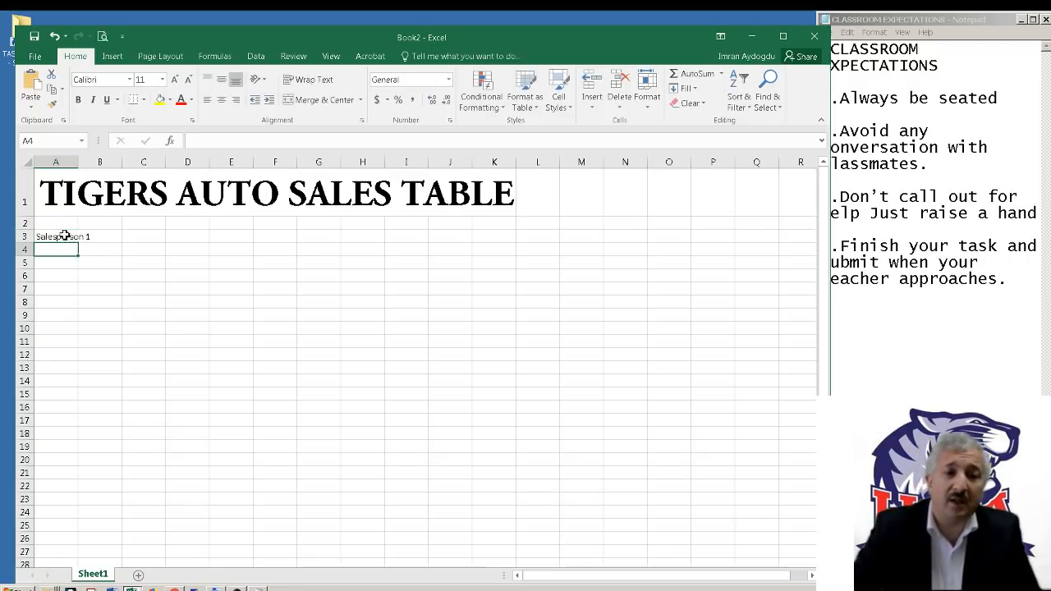
Widen column A to fit the label and fill the series from A3 down to Salesperson 5 in A7
{"action": "left_click_drag", "start_coordinate": [81, 162], "coordinate": [103, 163]}
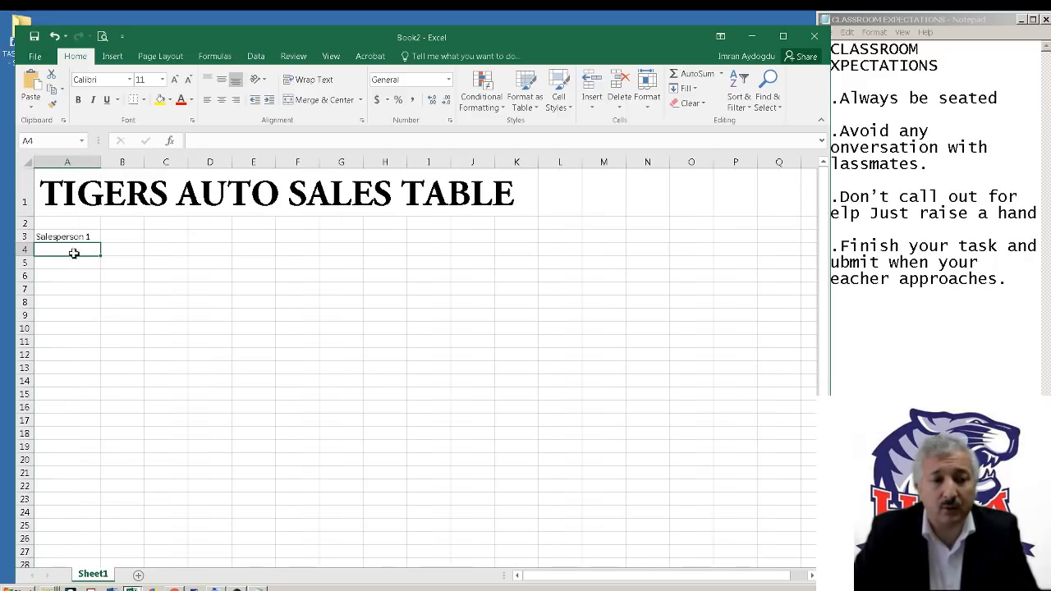
{"action": "left_click", "coordinate": [83, 236]}
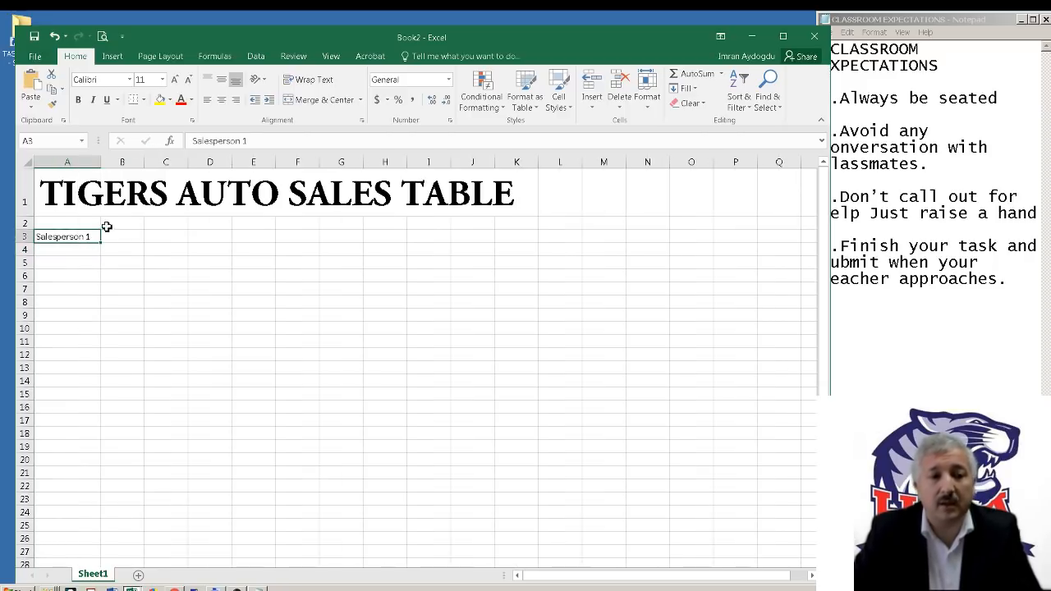
{"action": "left_click_drag", "start_coordinate": [101, 242], "coordinate": [93, 294]}
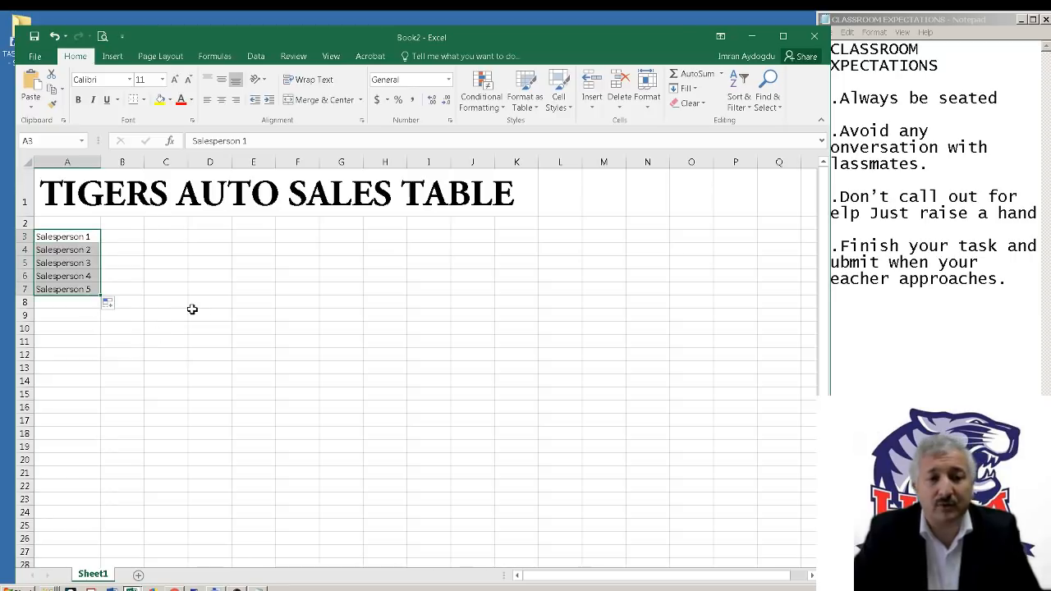
Enter the month heading Jan in cell B2 and reselect that cell
{"action": "left_click", "coordinate": [114, 220]}
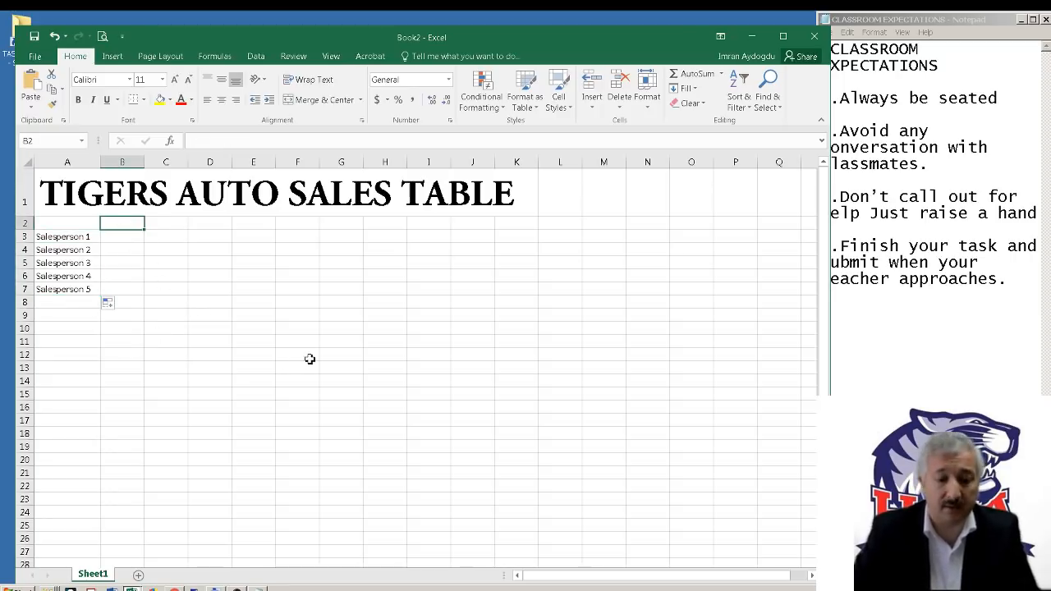
{"action": "type", "text": "Jan"}
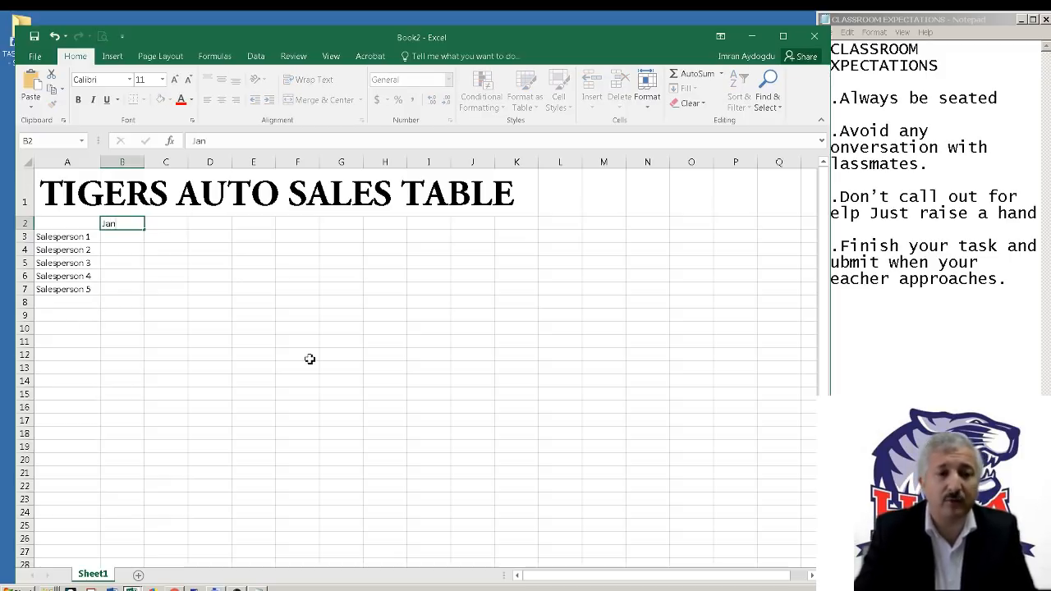
{"action": "key", "text": "Tab"}
{"action": "left_click", "coordinate": [137, 240]}
{"action": "left_click", "coordinate": [115, 224]}
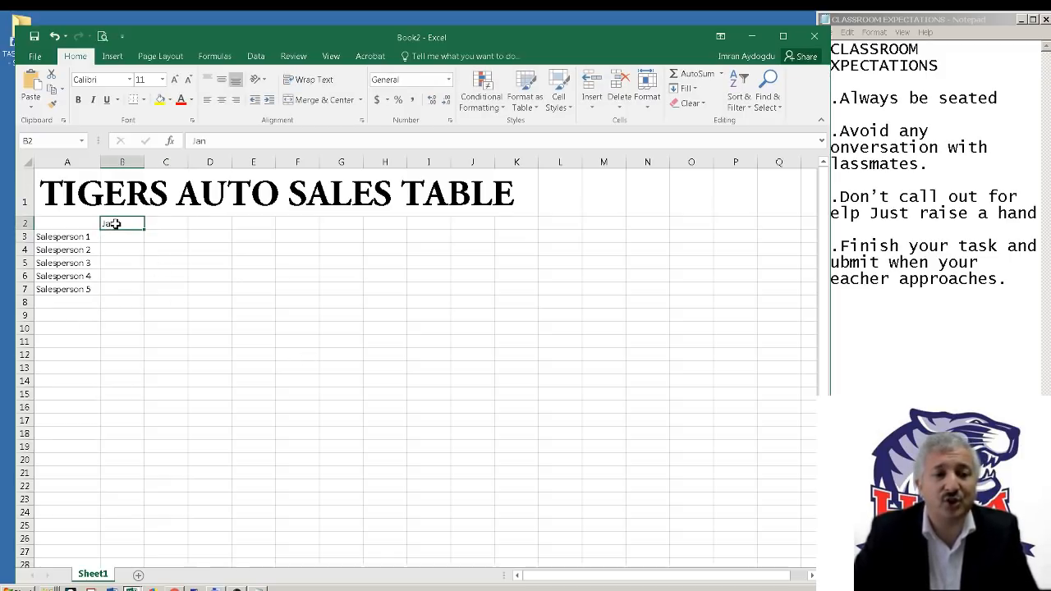
Fill the month series from Jan in B2 across to Dec in M2
{"action": "left_click_drag", "start_coordinate": [146, 230], "coordinate": [643, 224]}
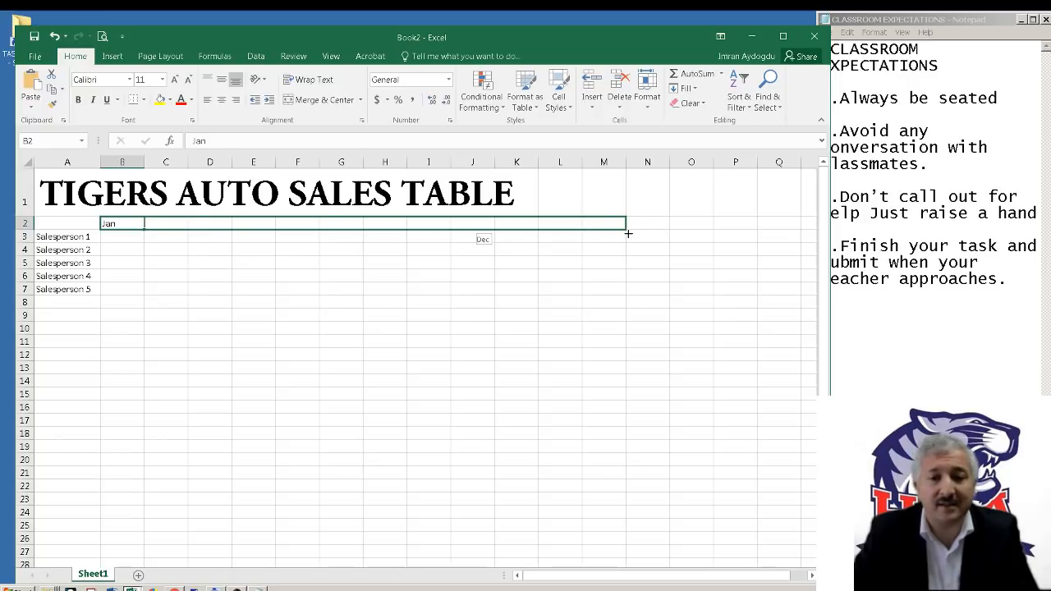
{"action": "left_click_drag", "start_coordinate": [628, 233], "coordinate": [627, 233]}
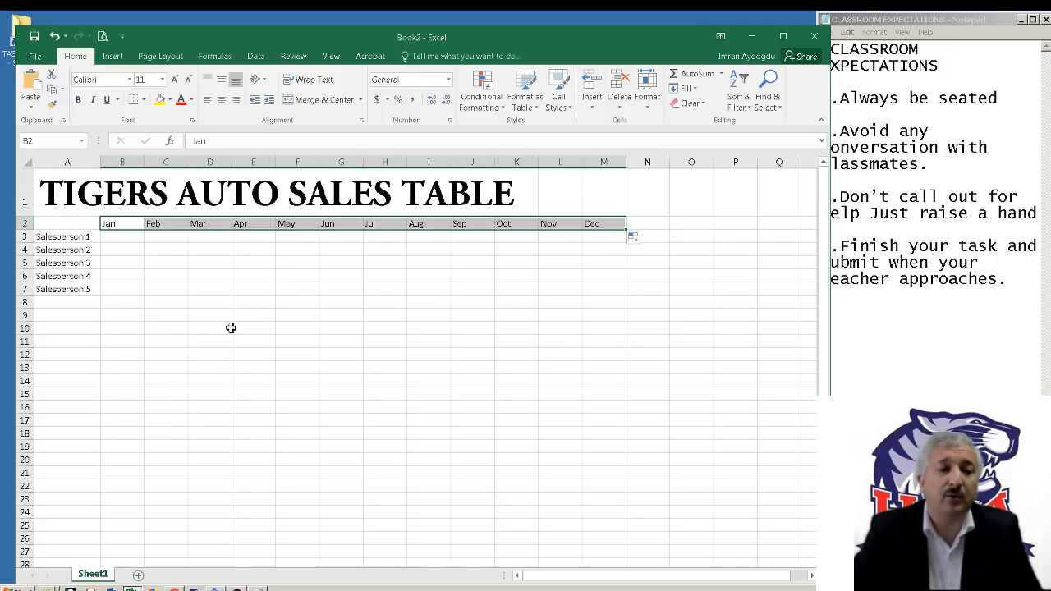
Consult the finished Cool Autos table and enter the January sales 3, 4, 5, 7 and 8 in B3:B7 of the new workbook
{"action": "left_click", "coordinate": [131, 237]}
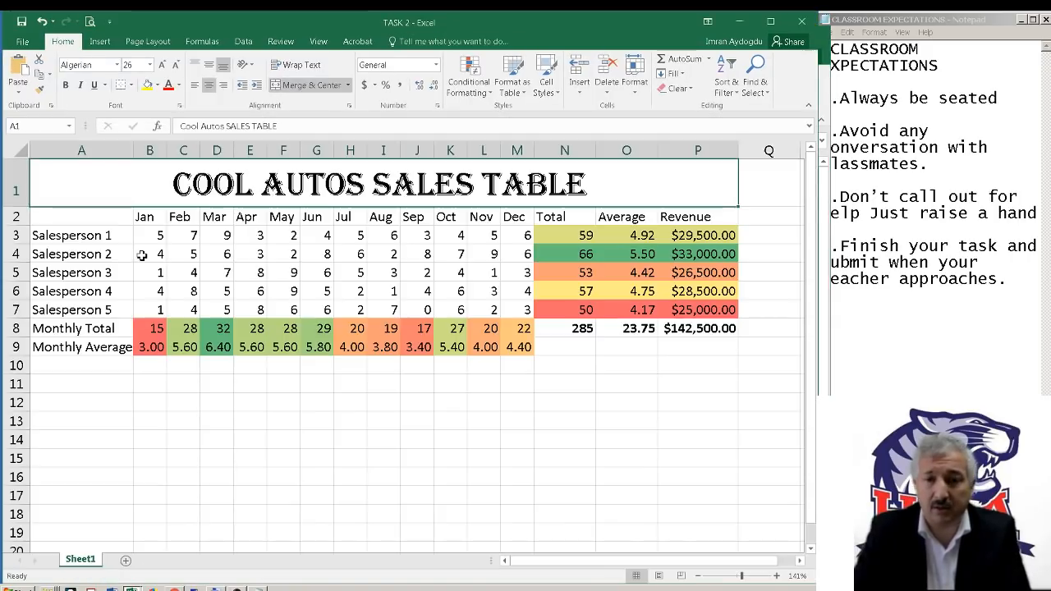
{"action": "key", "text": "alt+Tab"}
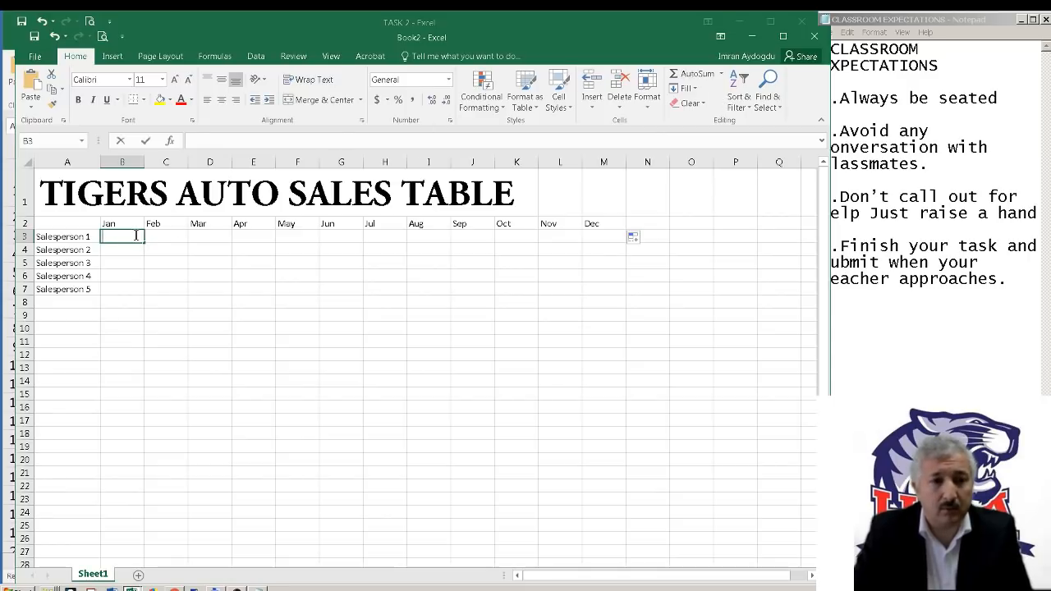
{"action": "key", "text": "Return"}
{"action": "type", "text": "4"}
{"action": "key", "text": "Return"}
{"action": "type", "text": "5"}
{"action": "key", "text": "Return"}
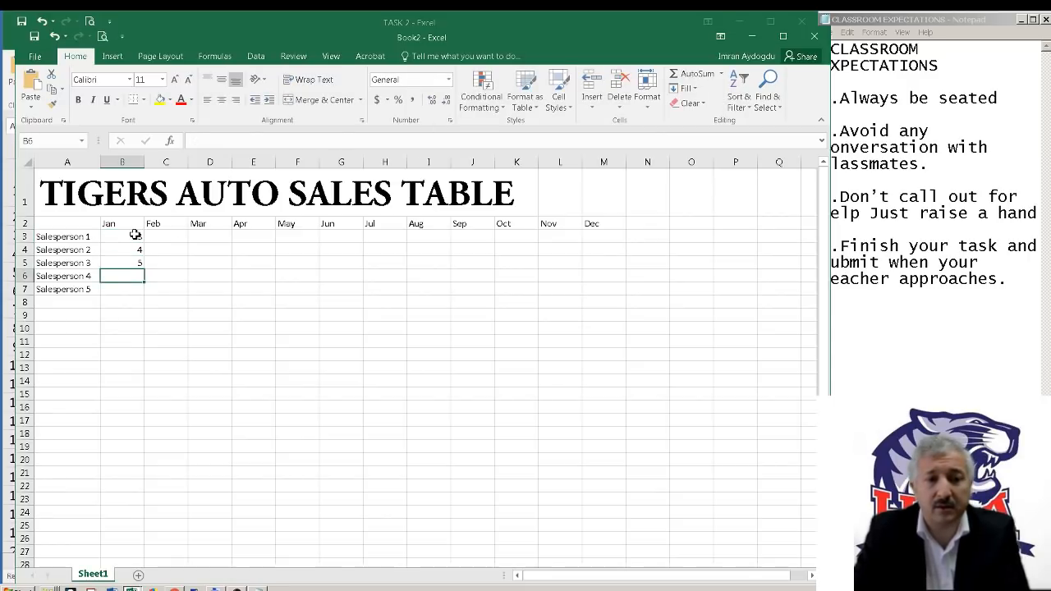
{"action": "type", "text": "7"}
{"action": "key", "text": "Return"}
{"action": "type", "text": "8"}
{"action": "key", "text": "Return"}
{"action": "type", "text": "9"}
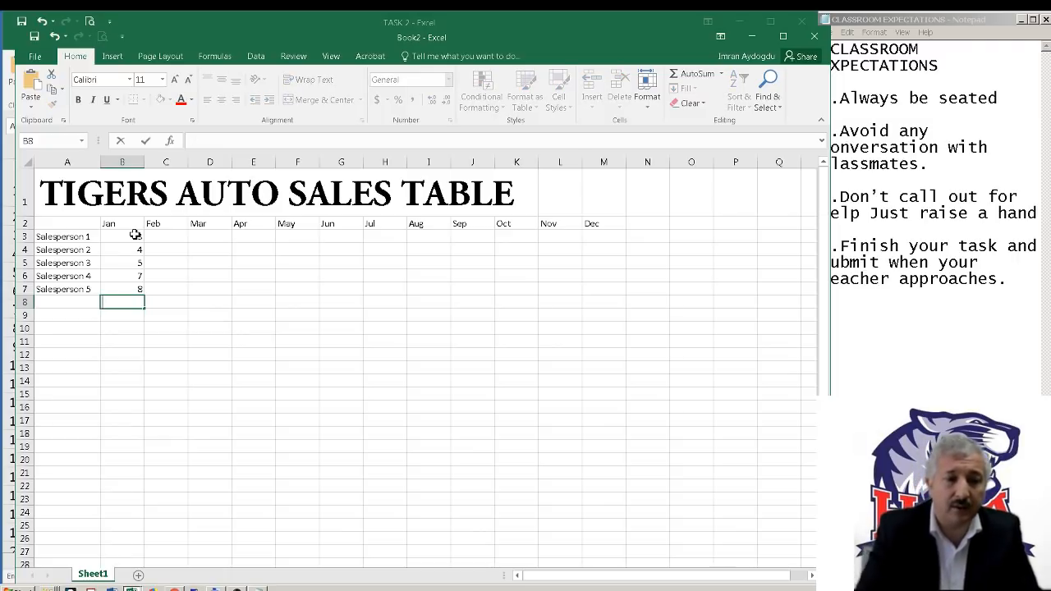
{"action": "key", "text": "Up"}
{"action": "key", "text": "Up"}
{"action": "key", "text": "Up"}
{"action": "key", "text": "Up"}
{"action": "key", "text": "Up"}
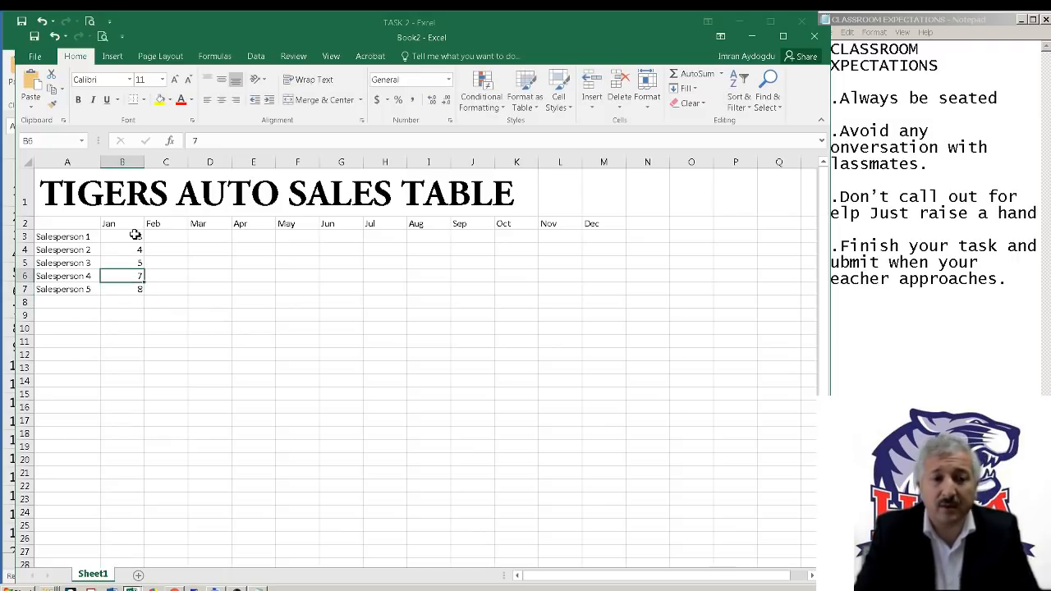
{"action": "key", "text": "Right"}
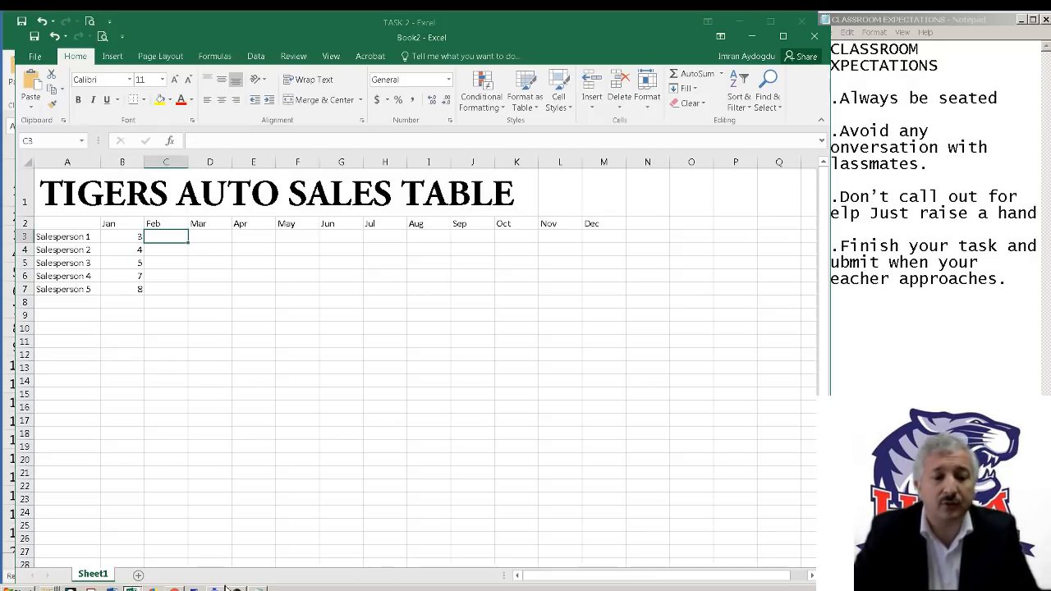
{"action": "left_click", "coordinate": [256, 588]}
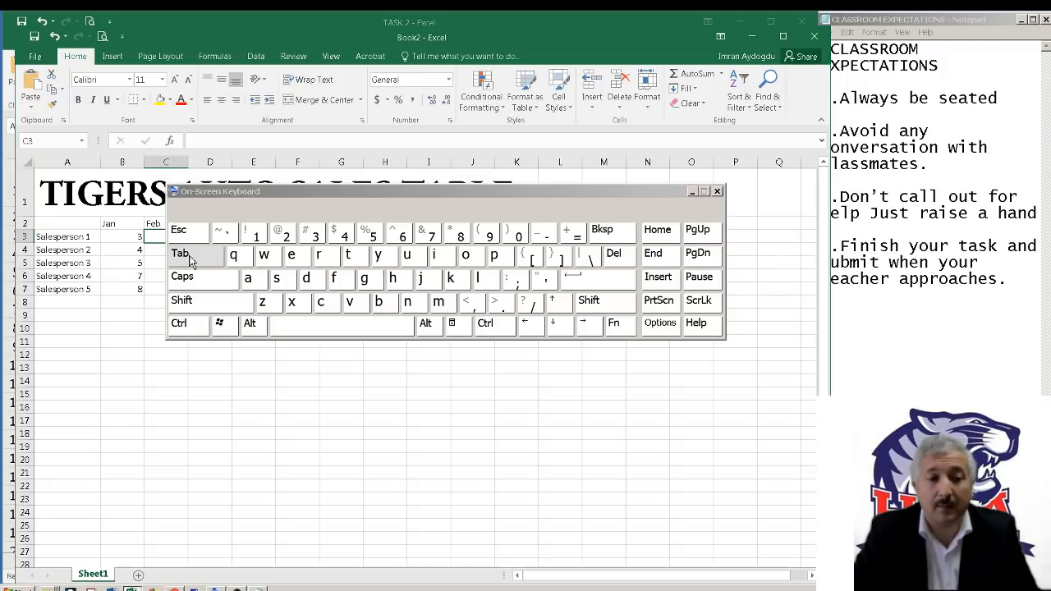
{"action": "left_click", "coordinate": [692, 192]}
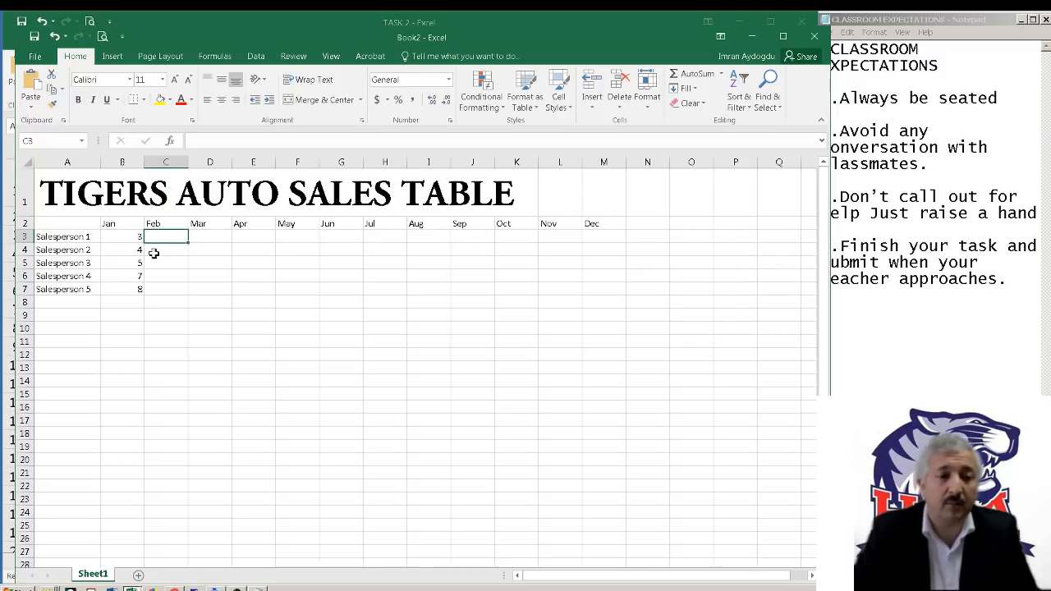
Enter Salesperson 1's February to December sales in C3:M3 as 4, 5, 6, 8, 9, 6, 2, 6, 4, 6, 4
{"action": "key", "text": "Tab"}
{"action": "type", "text": "5"}
{"action": "key", "text": "Tab"}
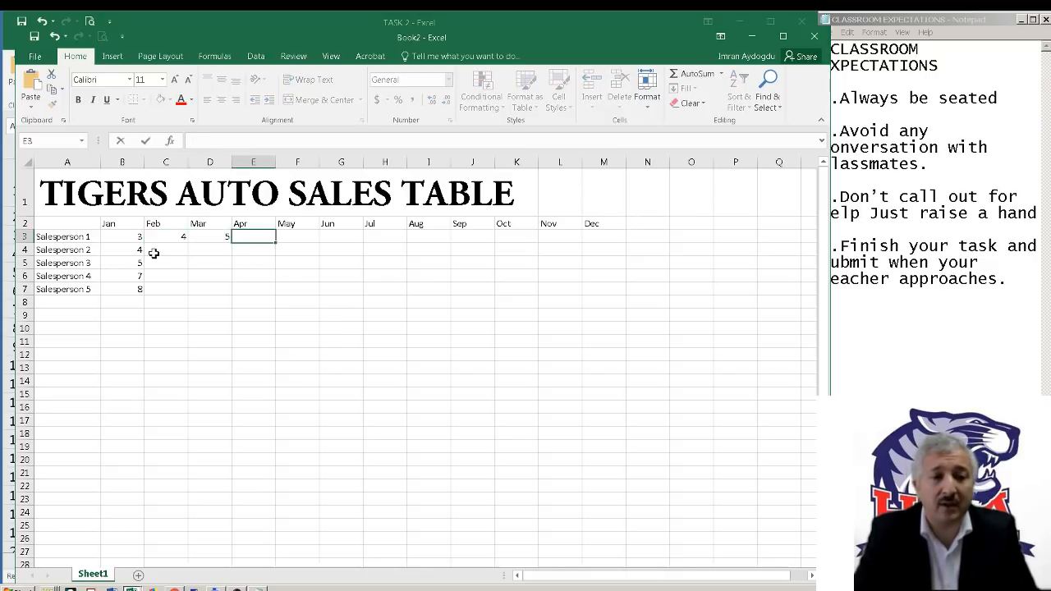
{"action": "type", "text": "6"}
{"action": "key", "text": "Tab"}
{"action": "type", "text": "8"}
{"action": "key", "text": "Tab"}
{"action": "type", "text": "9\t6\t2"}
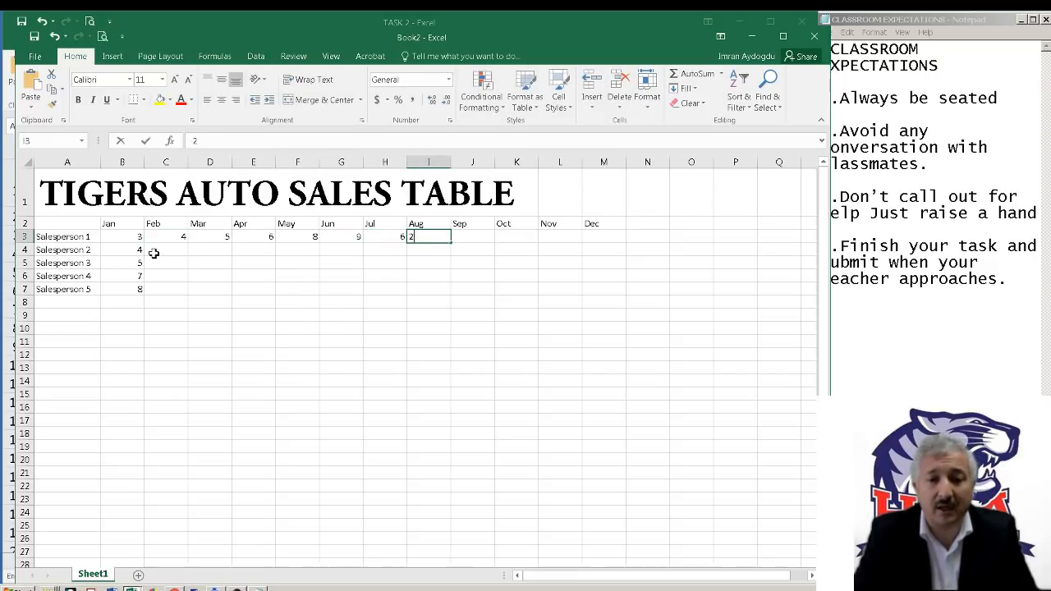
{"action": "key", "text": "Tab"}
{"action": "type", "text": "6"}
{"action": "key", "text": "Tab"}
{"action": "type", "text": "4"}
{"action": "key", "text": "Tab"}
{"action": "type", "text": "6"}
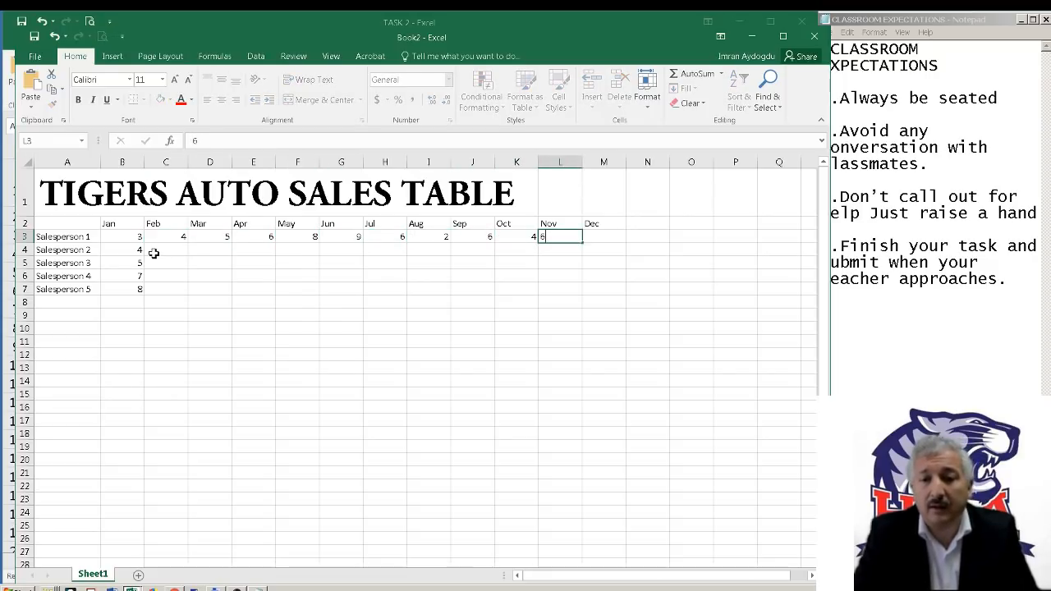
{"action": "key", "text": "Tab"}
{"action": "type", "text": "4"}
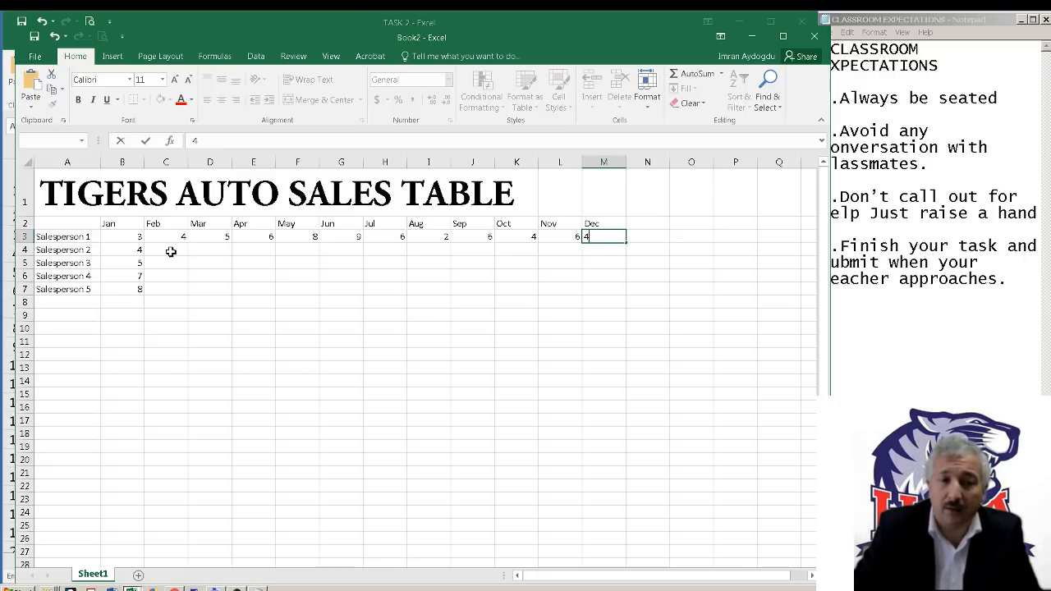
{"action": "key", "text": "Return"}
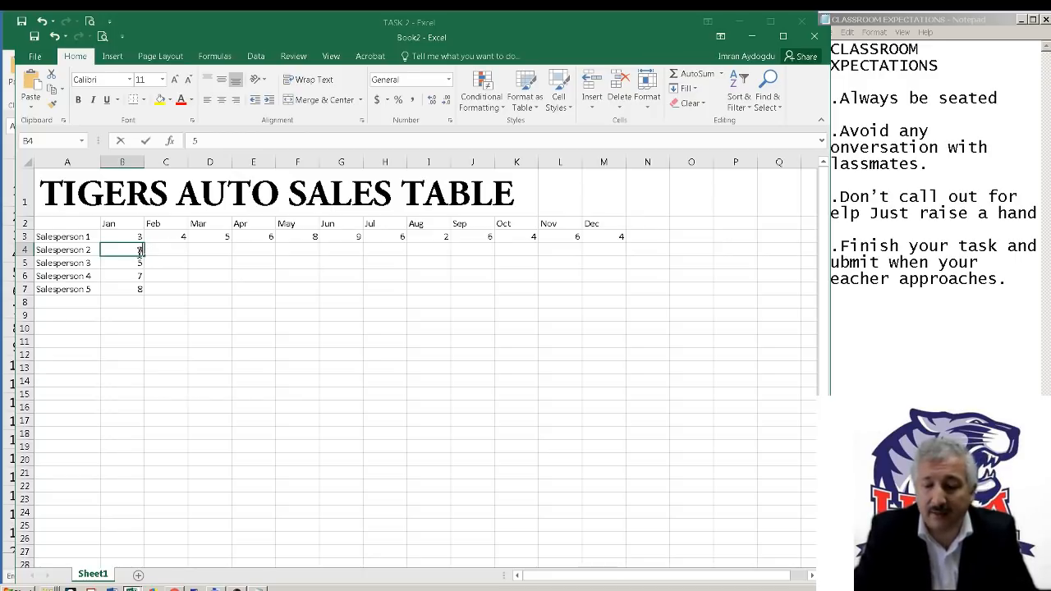
Enter Salesperson 2's sales in B4:M4 as 5, 6, 8, 9, 5, 3, 6, 9, 6, 6, 4, 6
{"action": "key", "text": "Tab"}
{"action": "type", "text": "6\t8\t9\t5\t3\t6\t"}
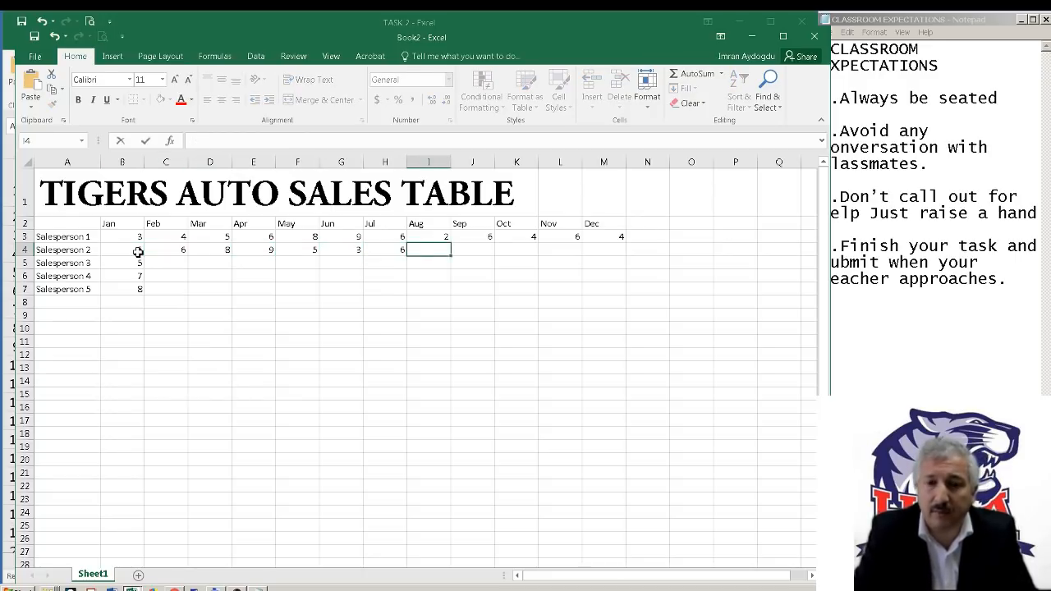
{"action": "type", "text": "9\t6\t6\t4\t6\t87"}
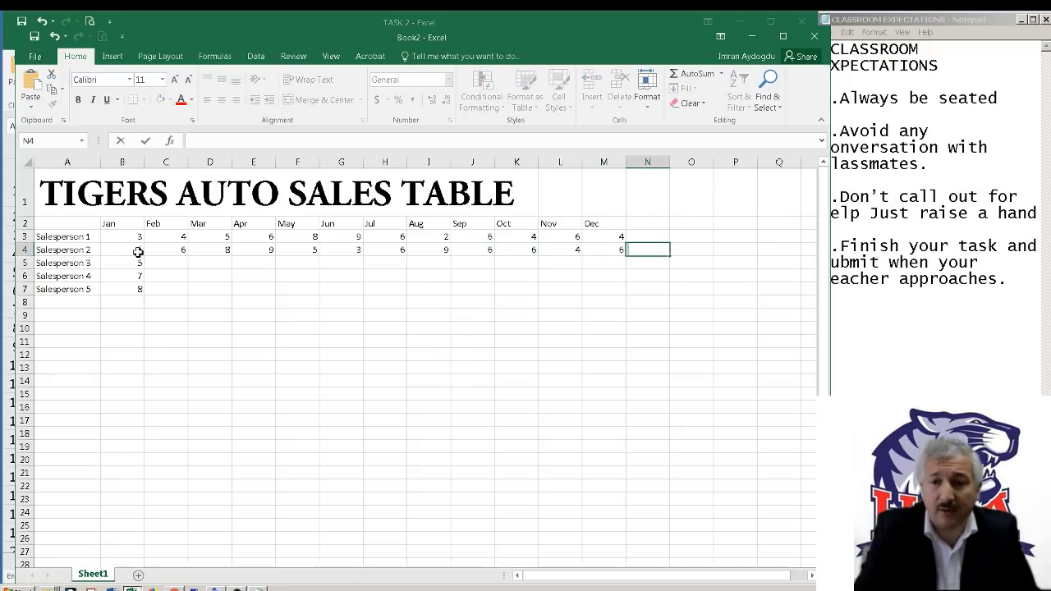
{"action": "left_click", "coordinate": [138, 255]}
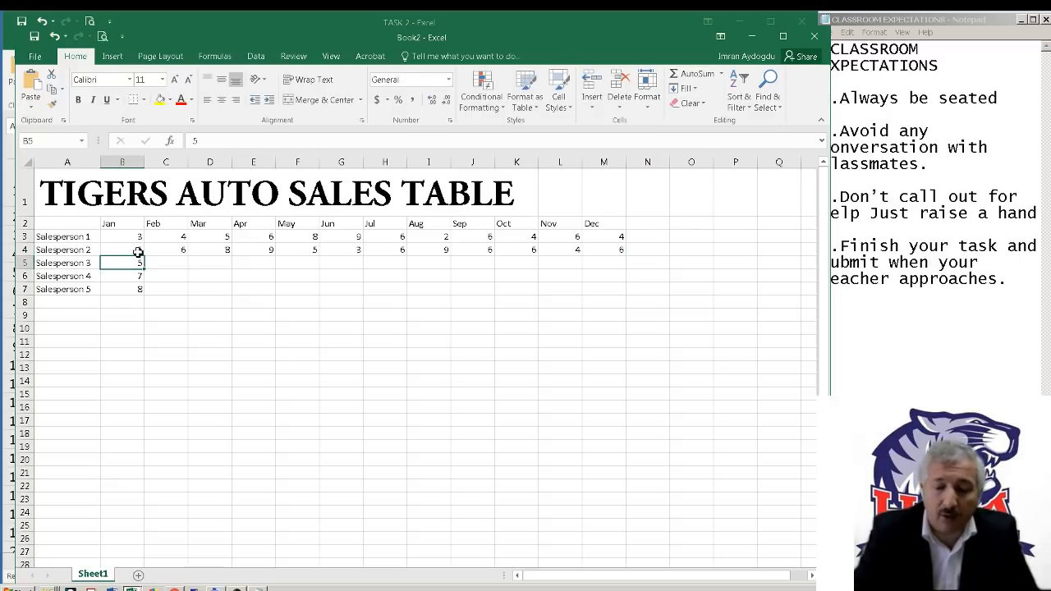
Enter Salesperson 3's sales in B5:M5 as 4, 5, 6, 9, 8, 3, 2, 1, 4, 6, 8, 5
{"action": "type", "text": "4\t5\t6\t9\t8\t3\t"}
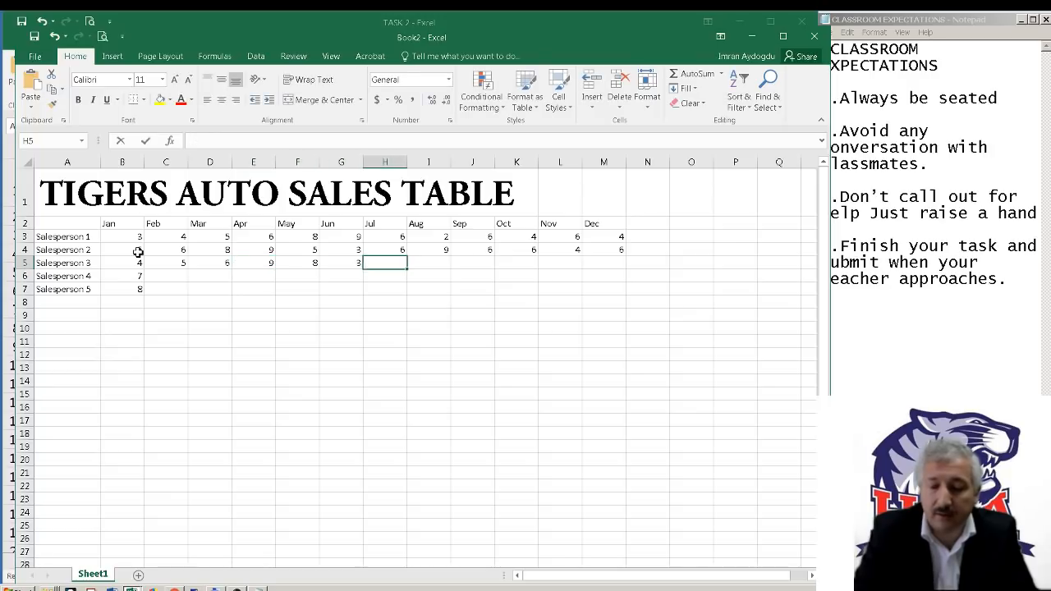
{"action": "type", "text": "2\t1\t4\t6\t8"}
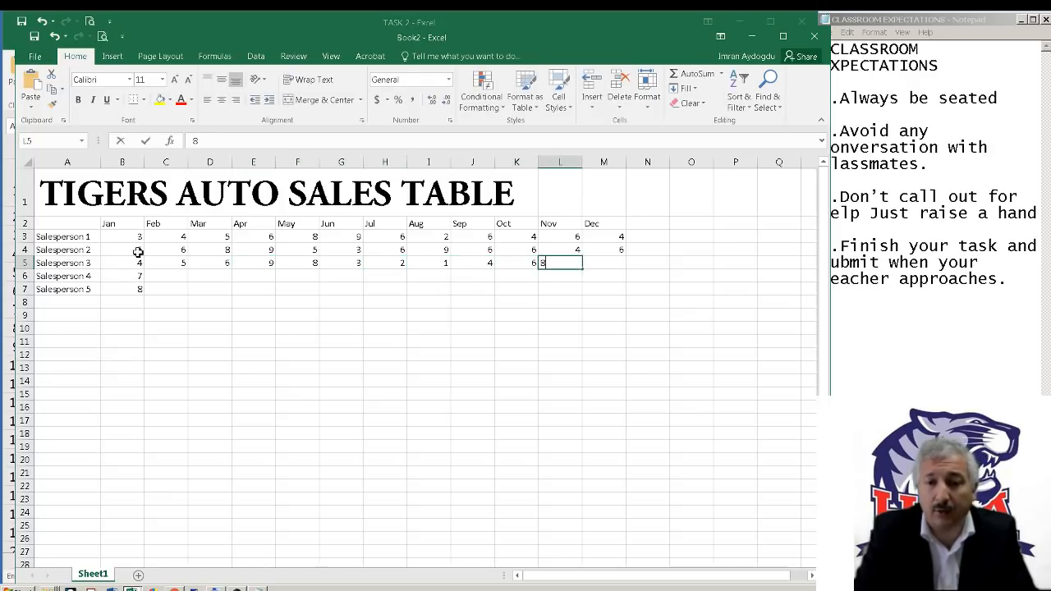
{"action": "type", "text": "\t5"}
{"action": "key", "text": "Return"}
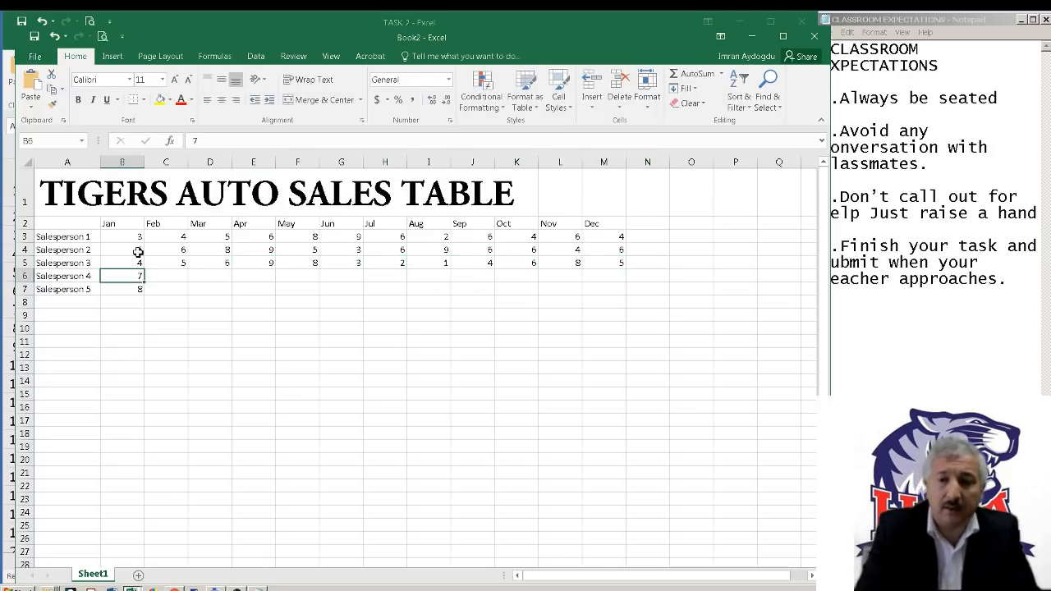
Enter Salesperson 4's sales in B6:M6 as 4, 8, 6, 9, 5, 3, 2, 1, 4, 5, 3, 4
{"action": "type", "text": "7"}
{"action": "key", "text": "BackSpace"}
{"action": "type", "text": "4\t"}
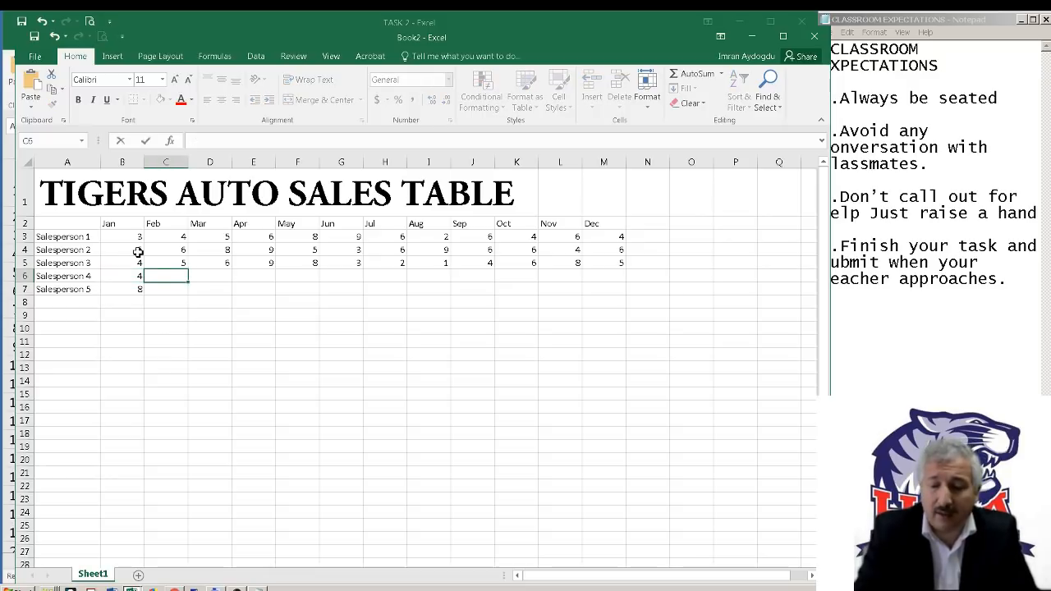
{"action": "type", "text": "8\t6\t9\t5\t3\t2\t1\t4\t5\t3\t4"}
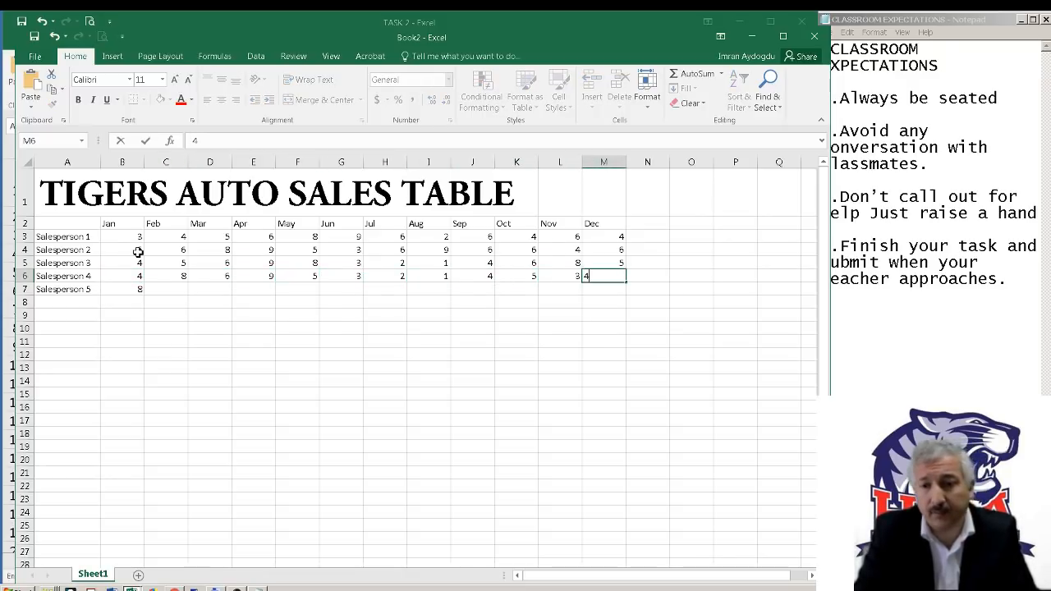
{"action": "key", "text": "Tab"}
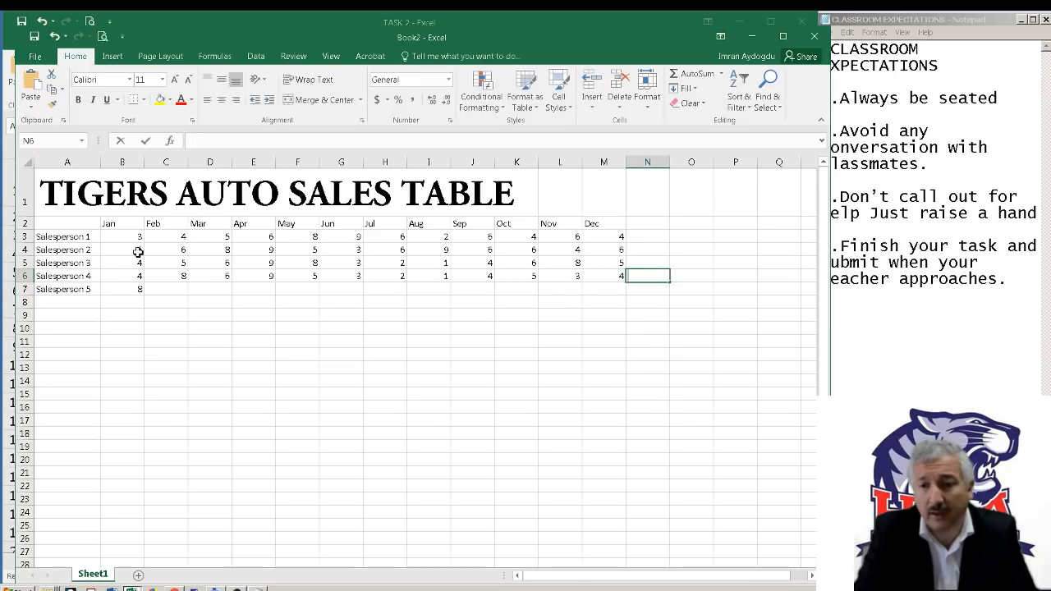
{"action": "type", "text": "6"}
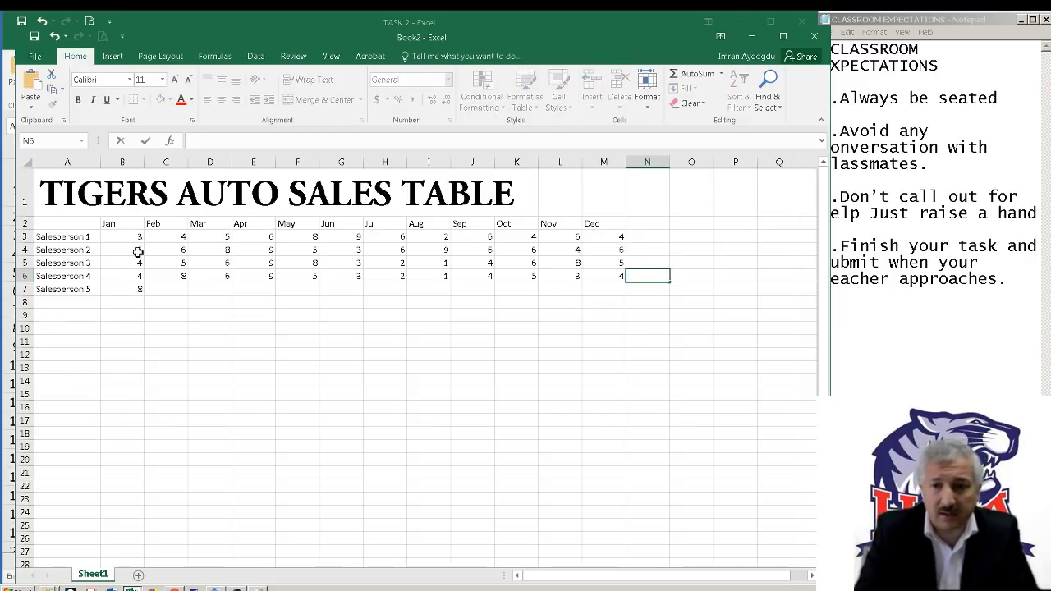
{"action": "key", "text": "Return"}
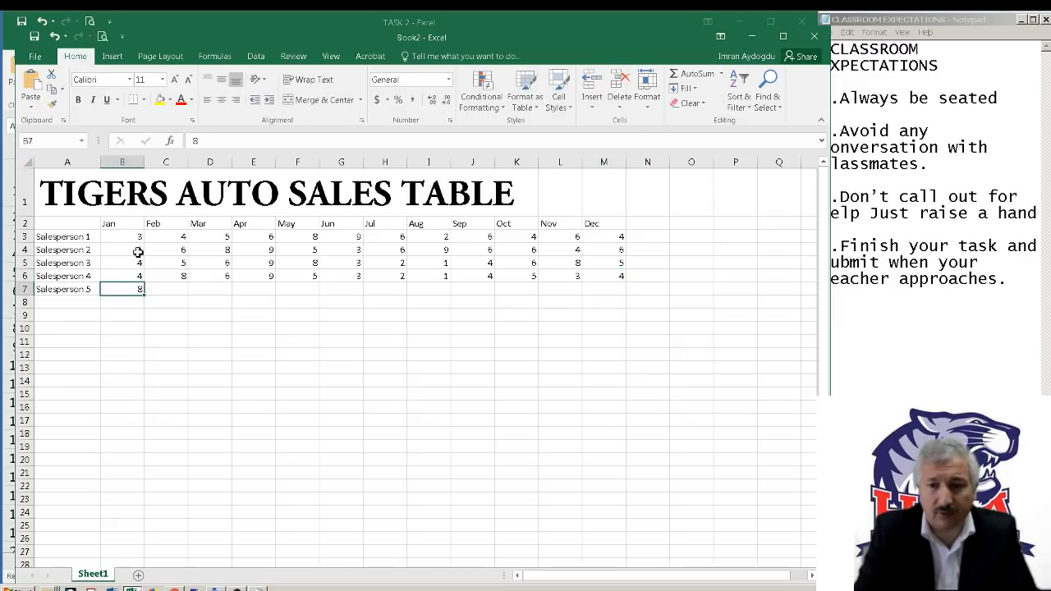
Enter Salesperson 5's sales in B7:M7 as 4, 5, 8, 9, 6, 5, 7, 6, 3, 2, 1, 5
{"action": "type", "text": "4\t5\t8\t9"}
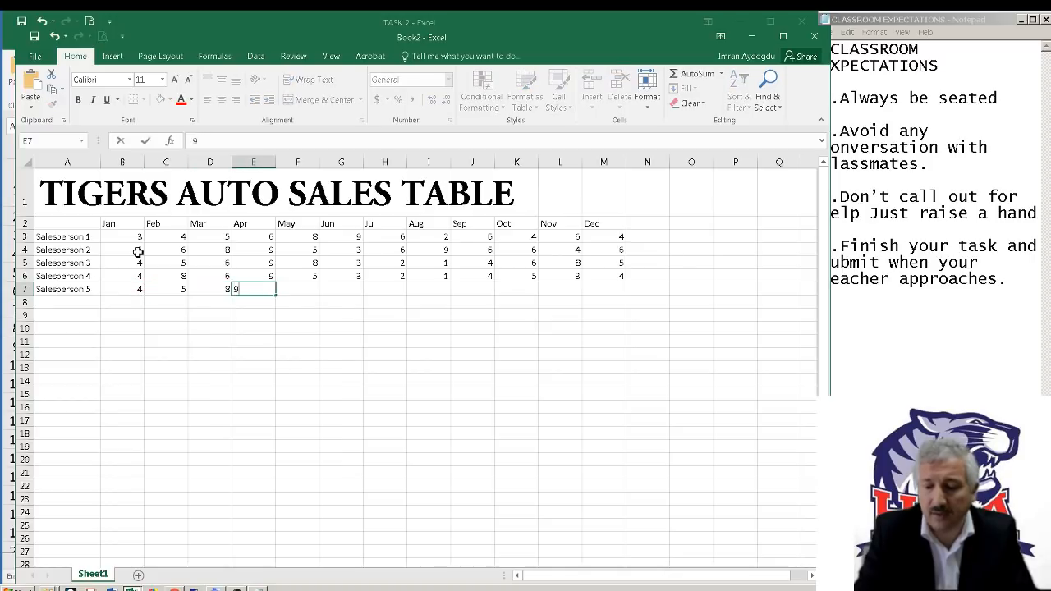
{"action": "type", "text": "\t6\t5\t7\t6\t3\t2\t1\t5"}
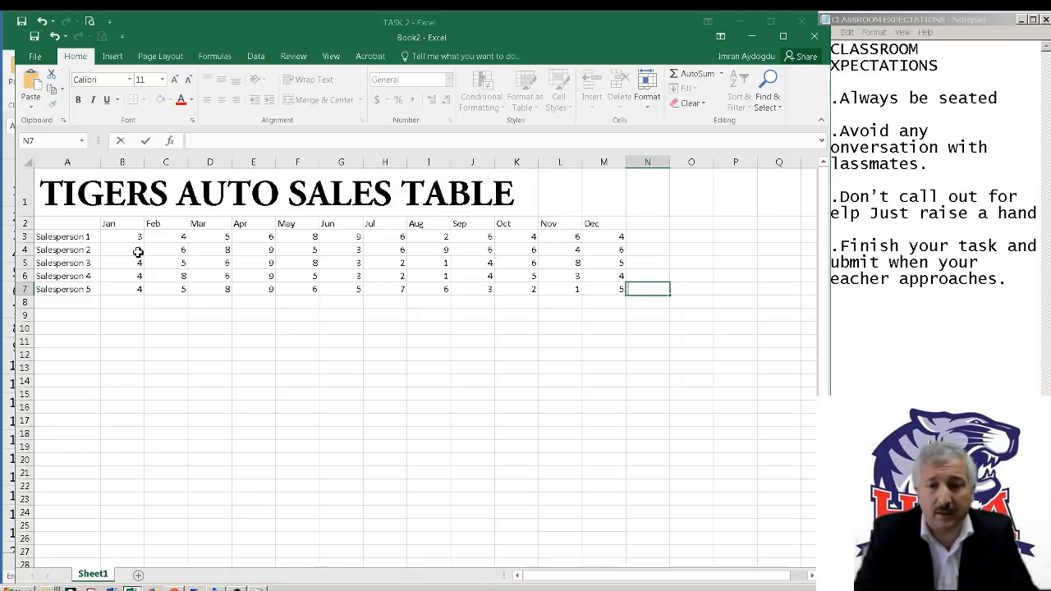
Consult and minimize the TASK 2 reference workbook, and enter the column heading Total in N2 of the new table
{"action": "key", "text": "alt+Tab"}
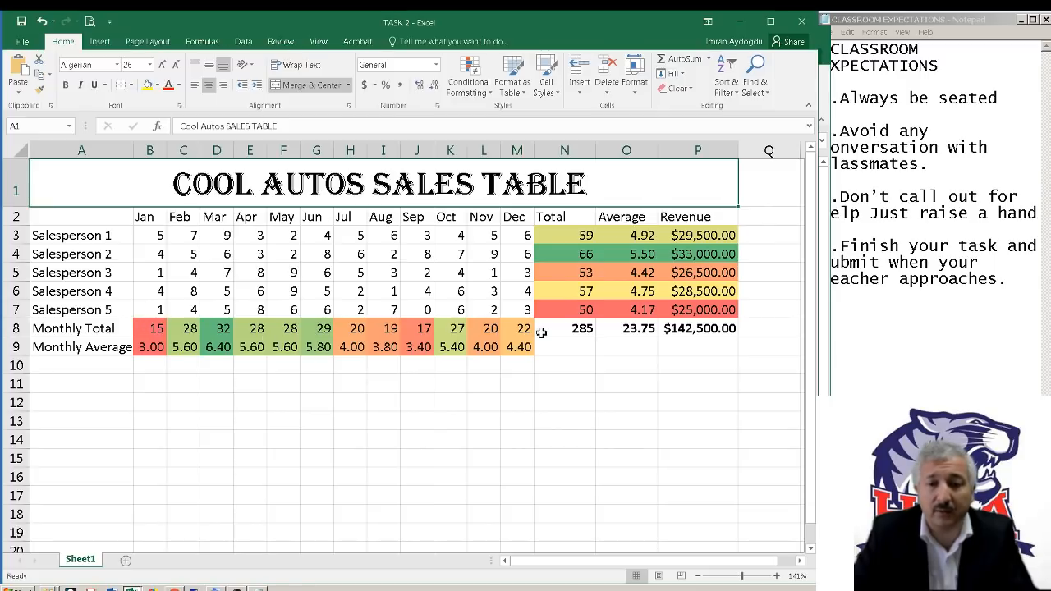
{"action": "left_click", "coordinate": [744, 27]}
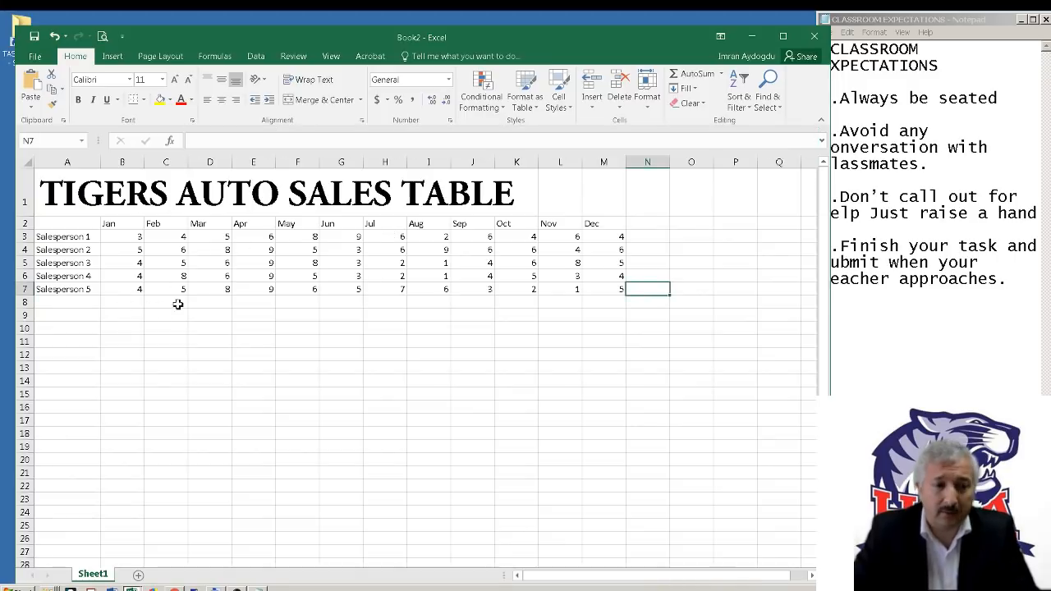
{"action": "left_click", "coordinate": [659, 236]}
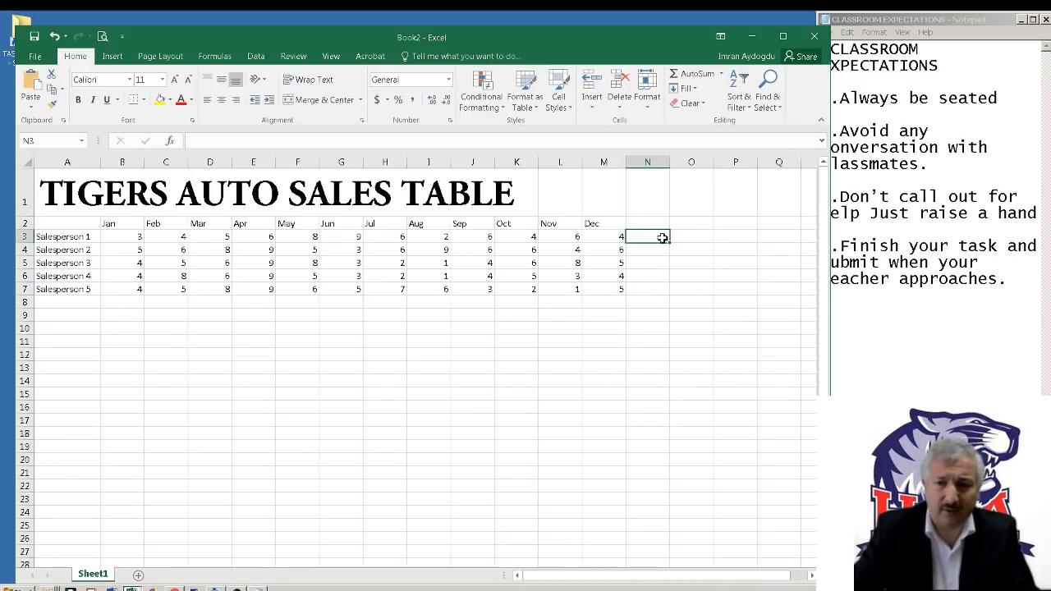
{"action": "left_click", "coordinate": [659, 224]}
{"action": "type", "text": "T"}
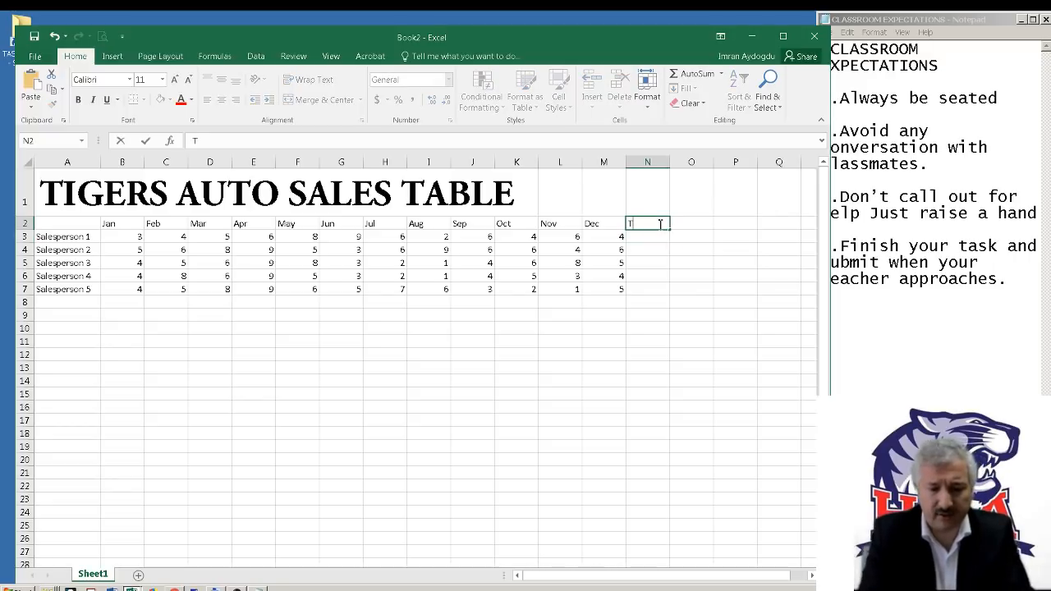
{"action": "type", "text": "otal"}
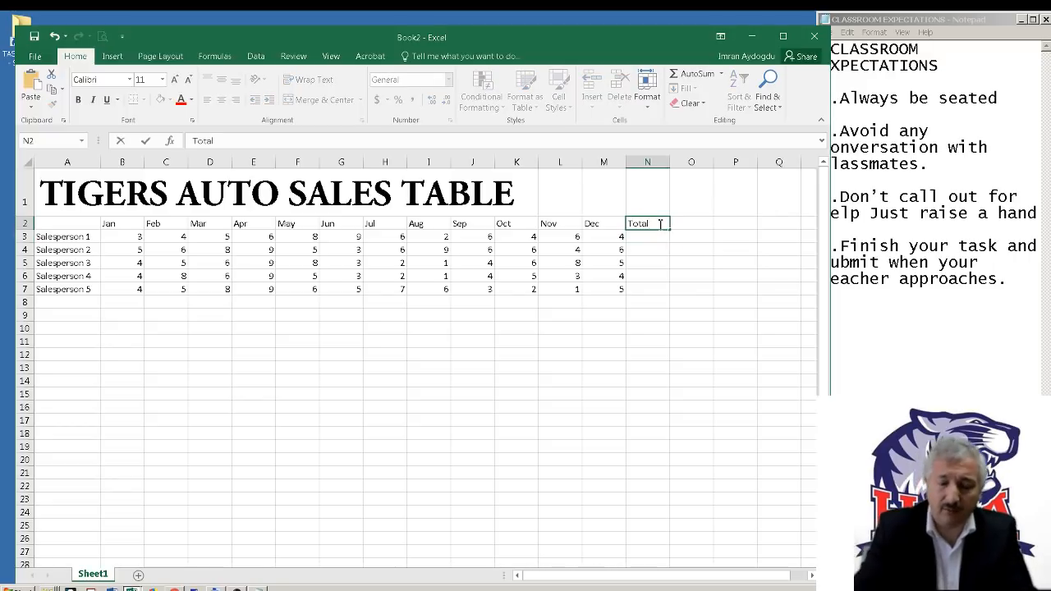
{"action": "key", "text": "Return"}
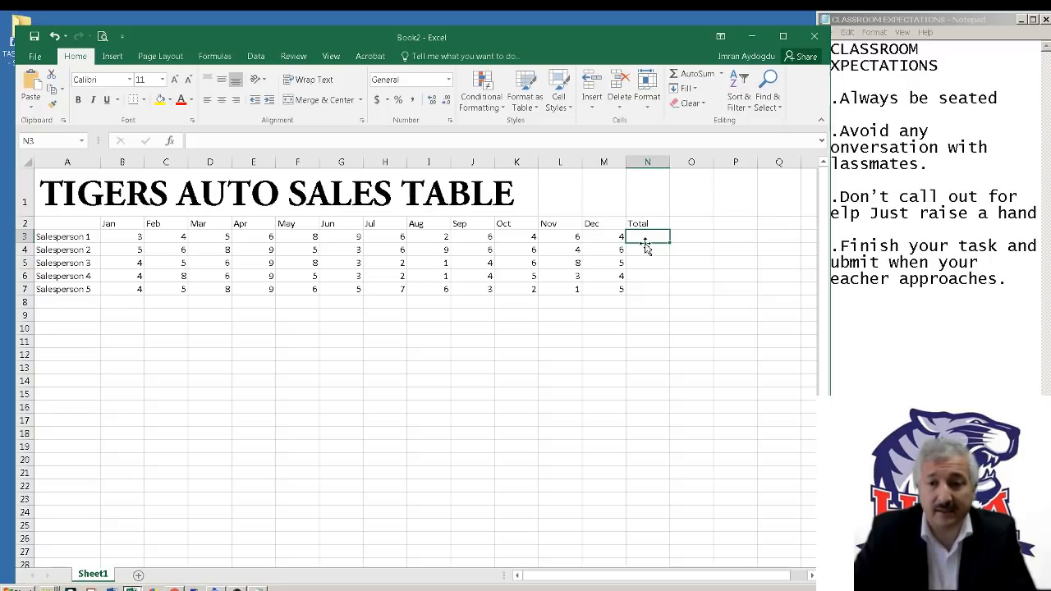
Total Salesperson 1's monthly sales in N3 with =SUM(B3:M3) and copy the formula down through N7
{"action": "left_click_drag", "start_coordinate": [640, 235], "coordinate": [123, 238]}
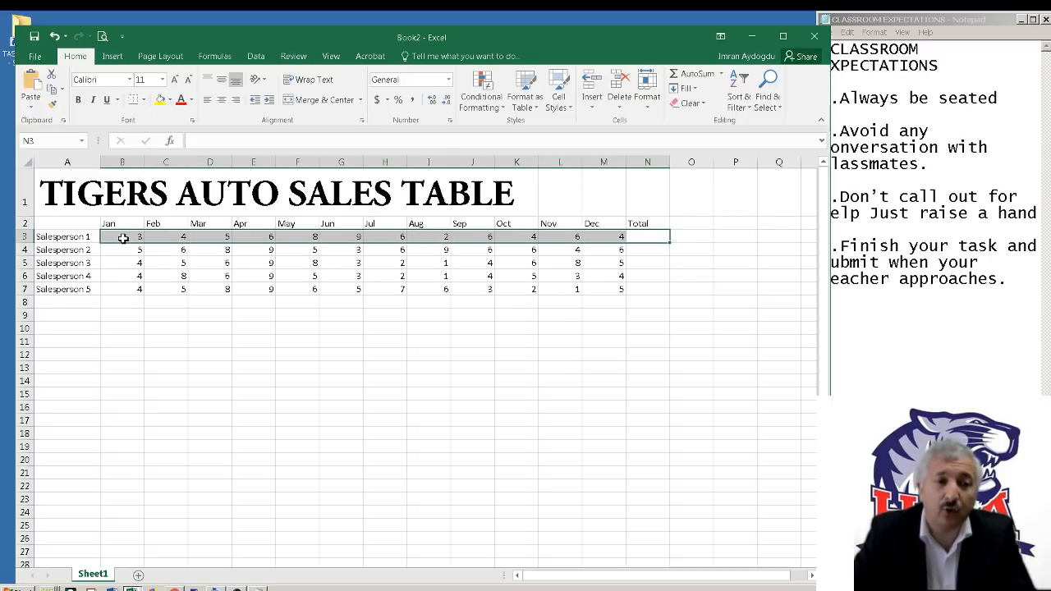
{"action": "left_click", "coordinate": [677, 276]}
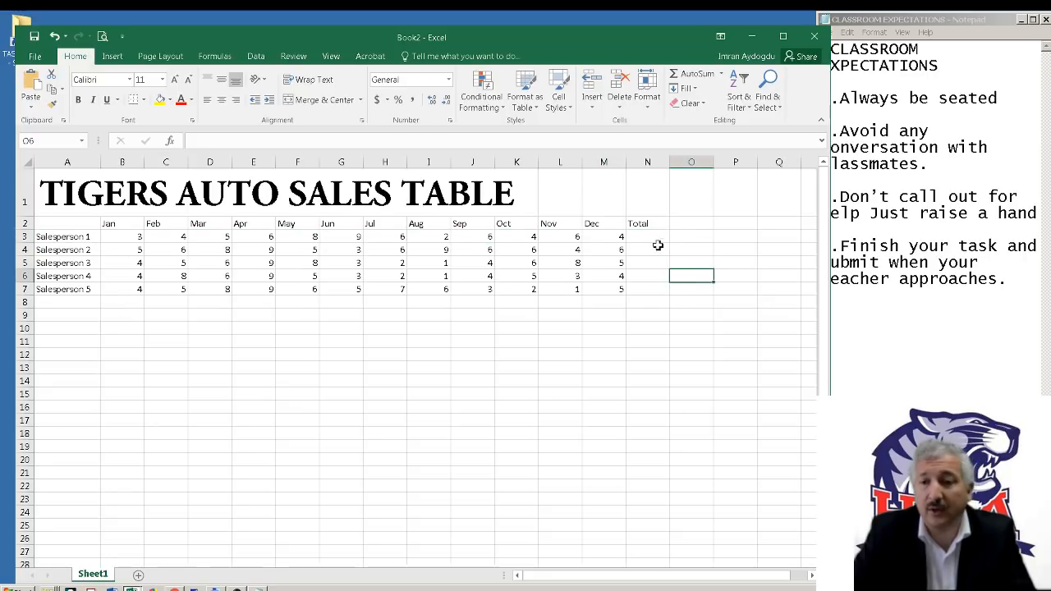
{"action": "left_click", "coordinate": [657, 236]}
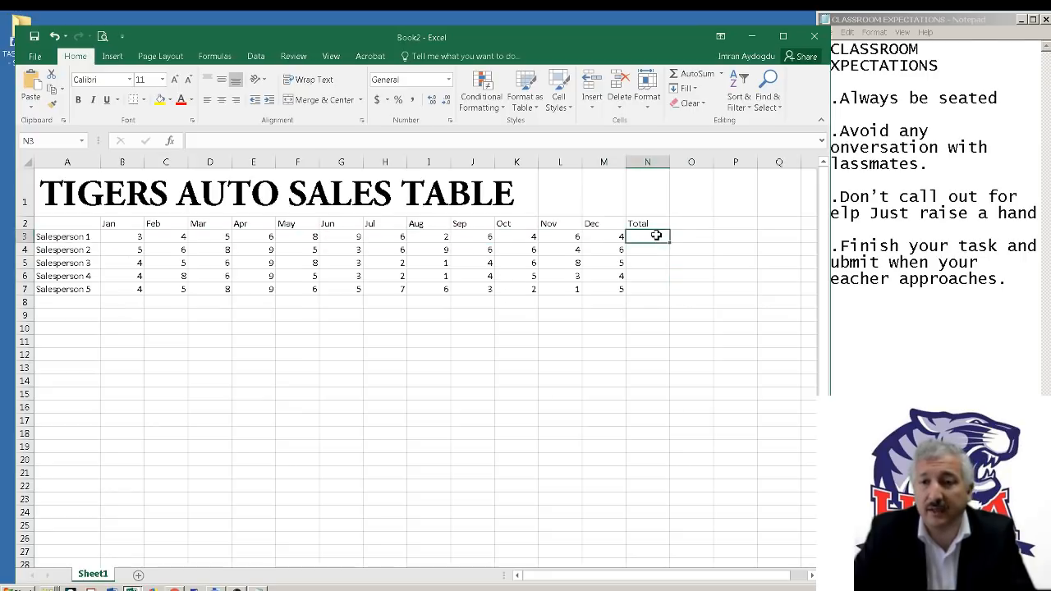
{"action": "left_click", "coordinate": [696, 75]}
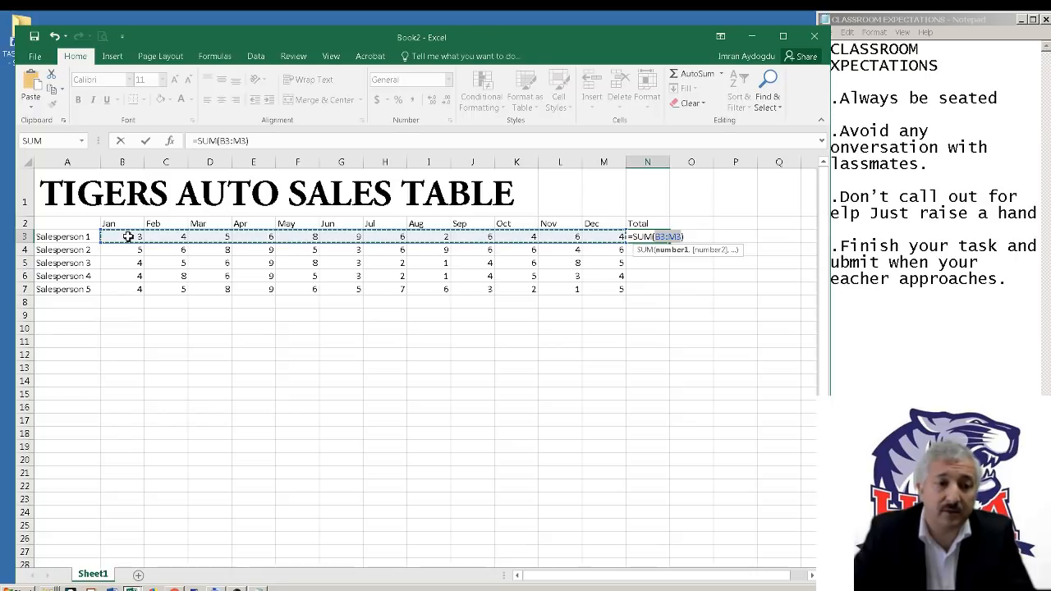
{"action": "key", "text": "Return"}
{"action": "left_click", "coordinate": [662, 237]}
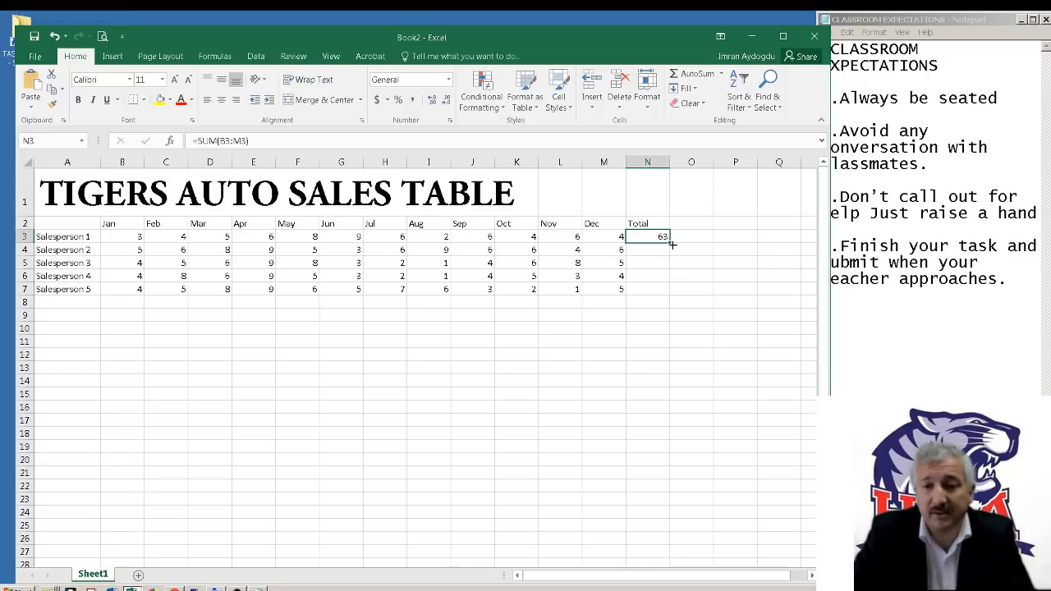
{"action": "left_click_drag", "start_coordinate": [671, 243], "coordinate": [670, 297]}
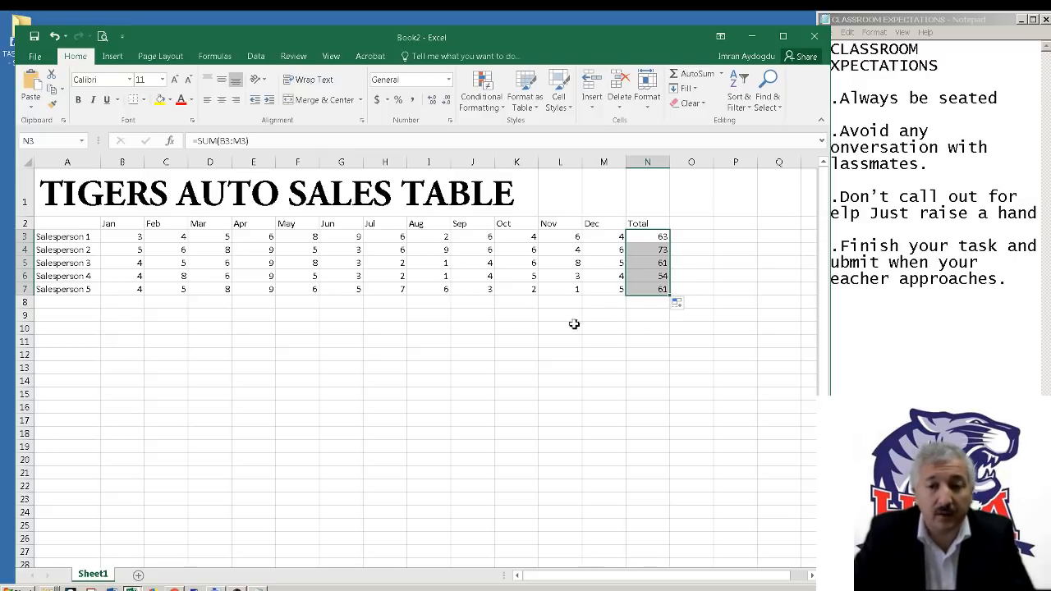
Total the January sales in B8 with =SUM(B3:B7) and copy the formula across row 8 through N8
{"action": "left_click", "coordinate": [125, 301]}
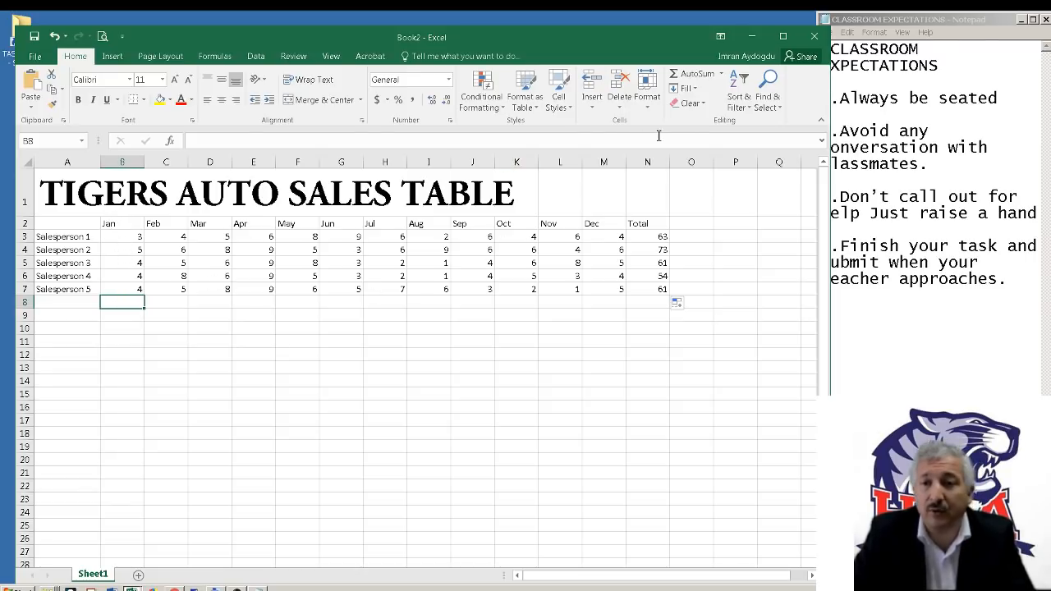
{"action": "left_click", "coordinate": [694, 78]}
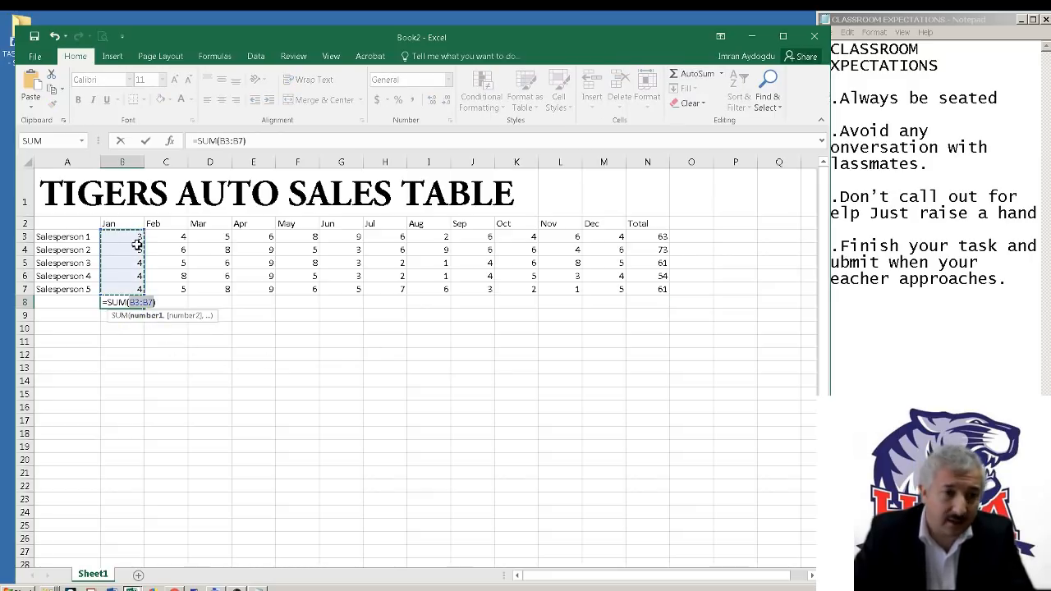
{"action": "key", "text": "Return"}
{"action": "left_click", "coordinate": [129, 302]}
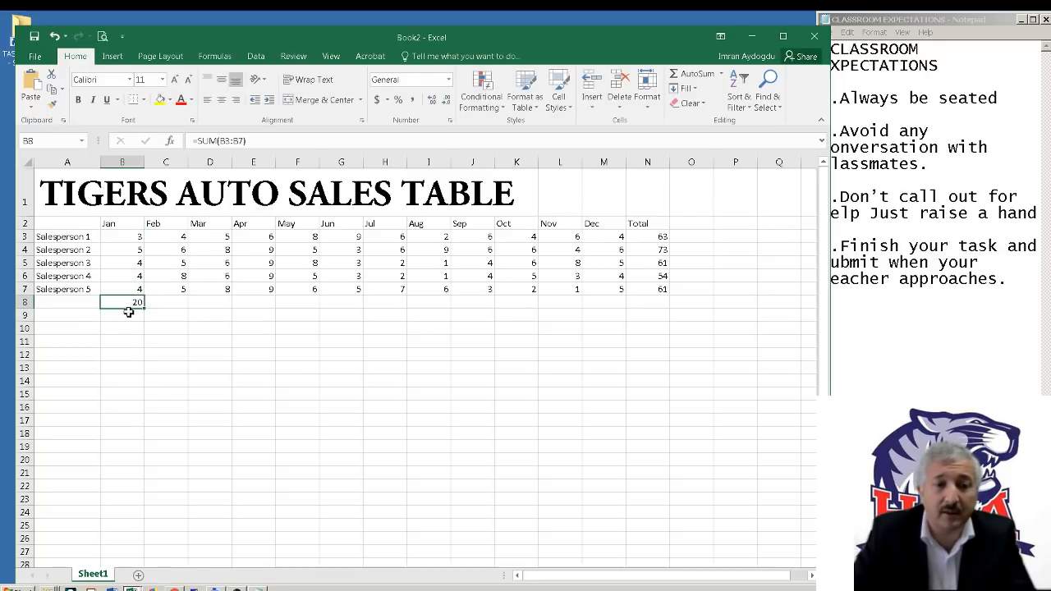
{"action": "left_click_drag", "start_coordinate": [146, 310], "coordinate": [622, 305]}
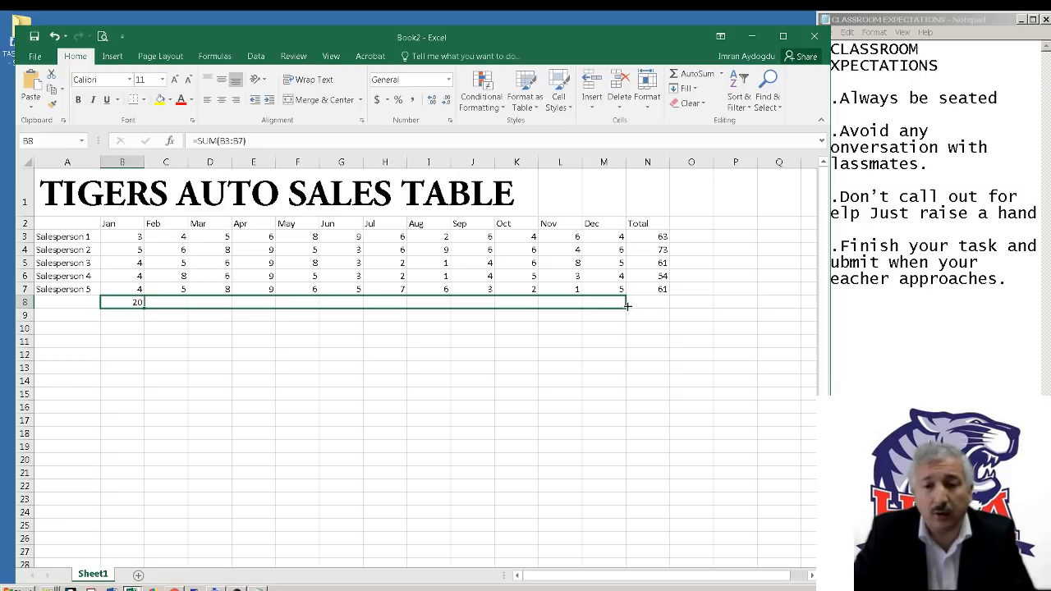
{"action": "left_click_drag", "start_coordinate": [637, 308], "coordinate": [669, 311]}
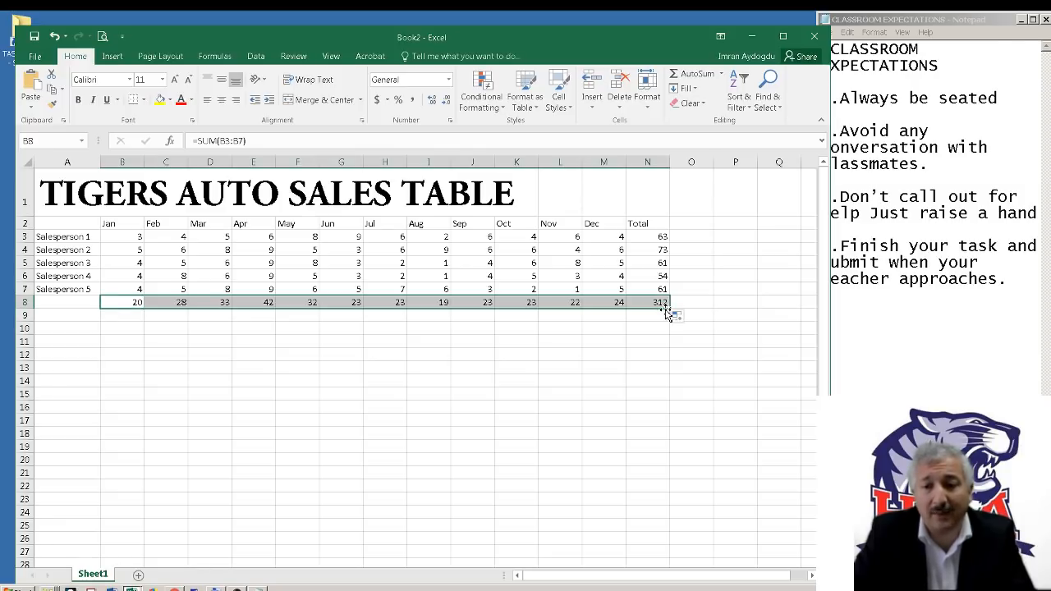
Make the grand total in N8 bold and enlarge its font size to 16
{"action": "left_click", "coordinate": [662, 304]}
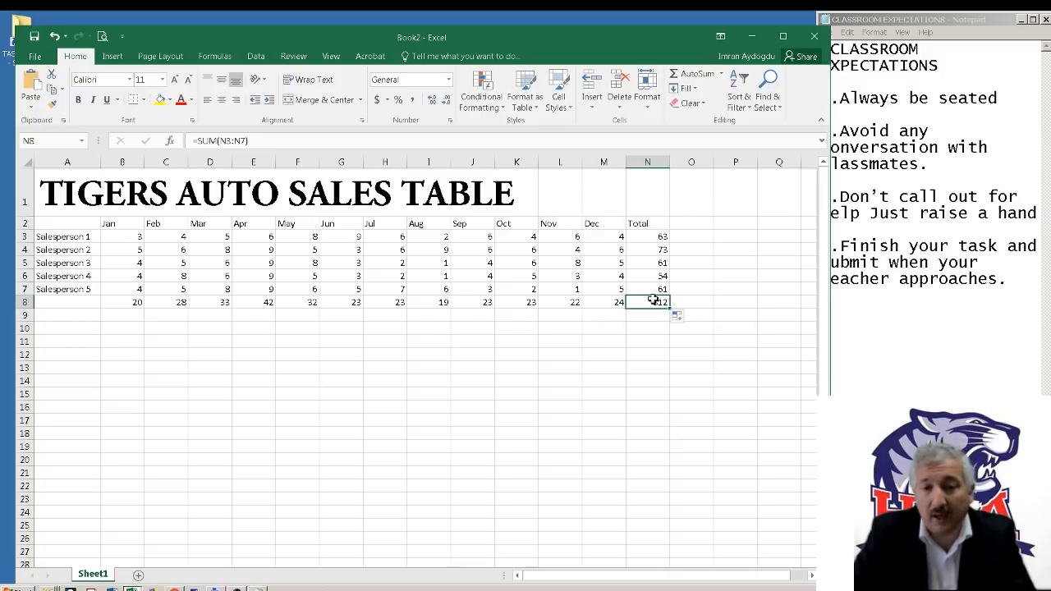
{"action": "left_click", "coordinate": [79, 100]}
{"action": "left_click", "coordinate": [174, 79]}
{"action": "left_click", "coordinate": [174, 78]}
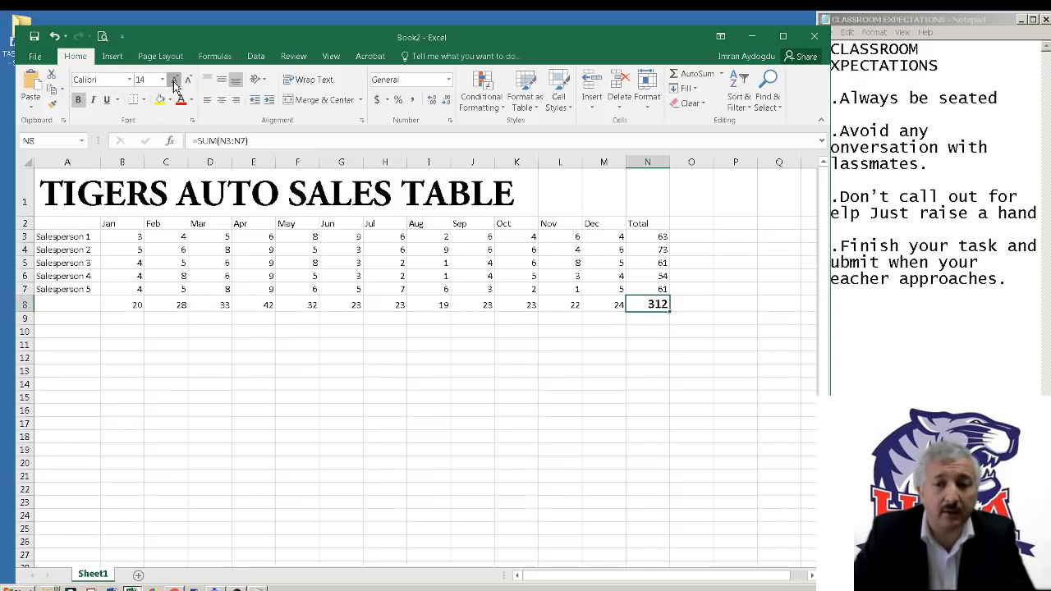
{"action": "left_click", "coordinate": [174, 79]}
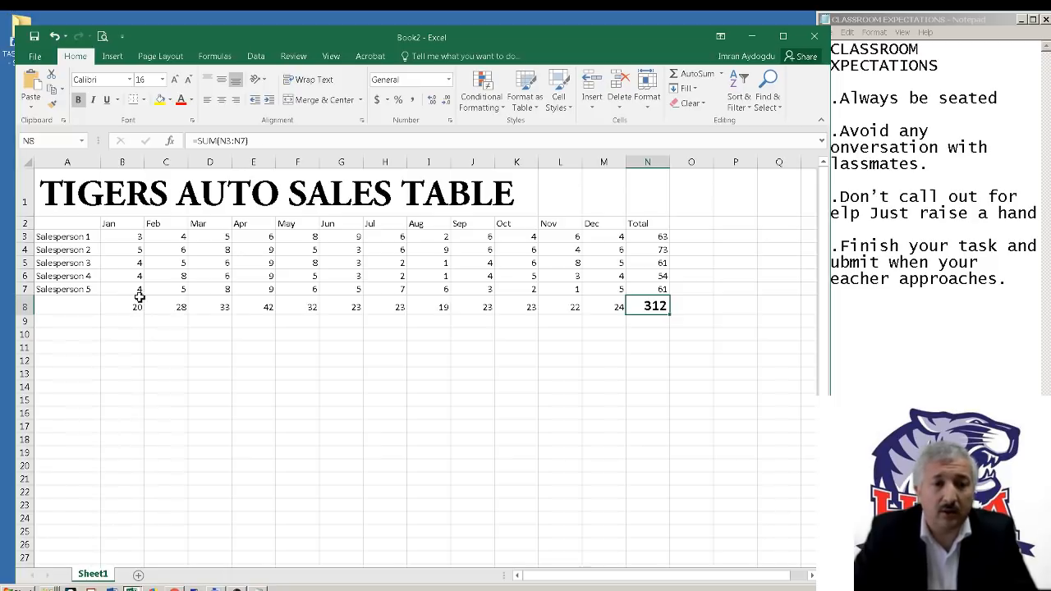
Enter the row label Total Sales in A8
{"action": "left_click", "coordinate": [638, 224]}
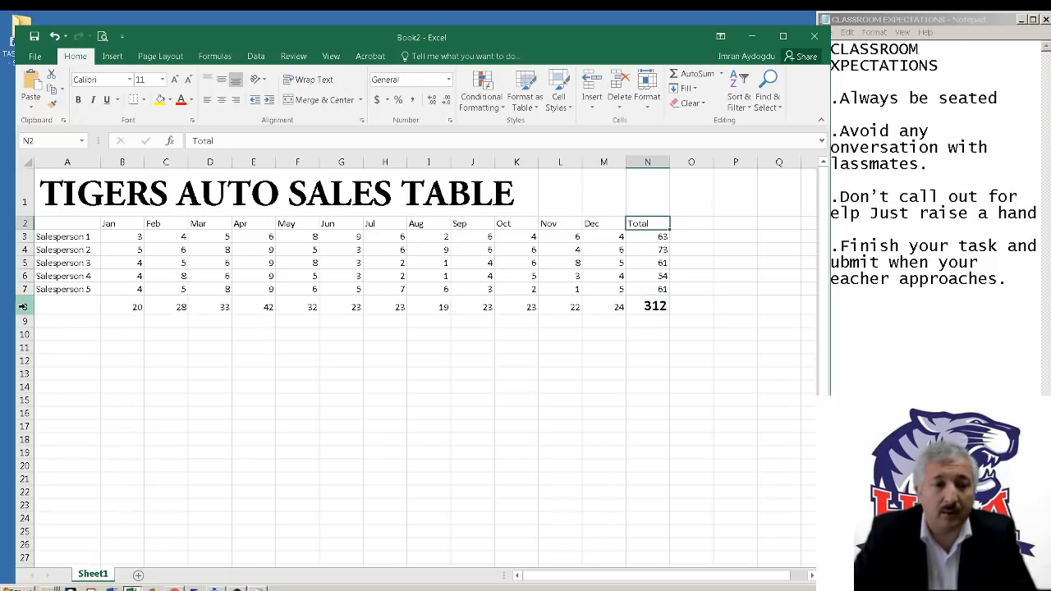
{"action": "left_click", "coordinate": [65, 310]}
{"action": "type", "text": "Total S"}
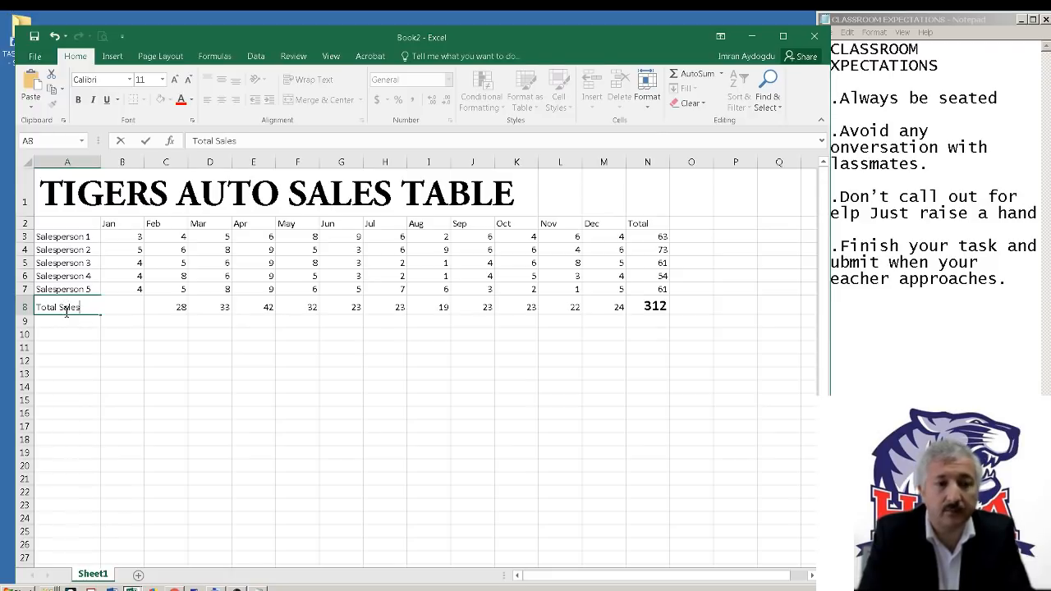
{"action": "type", "text": "ales"}
{"action": "key", "text": "Tab"}
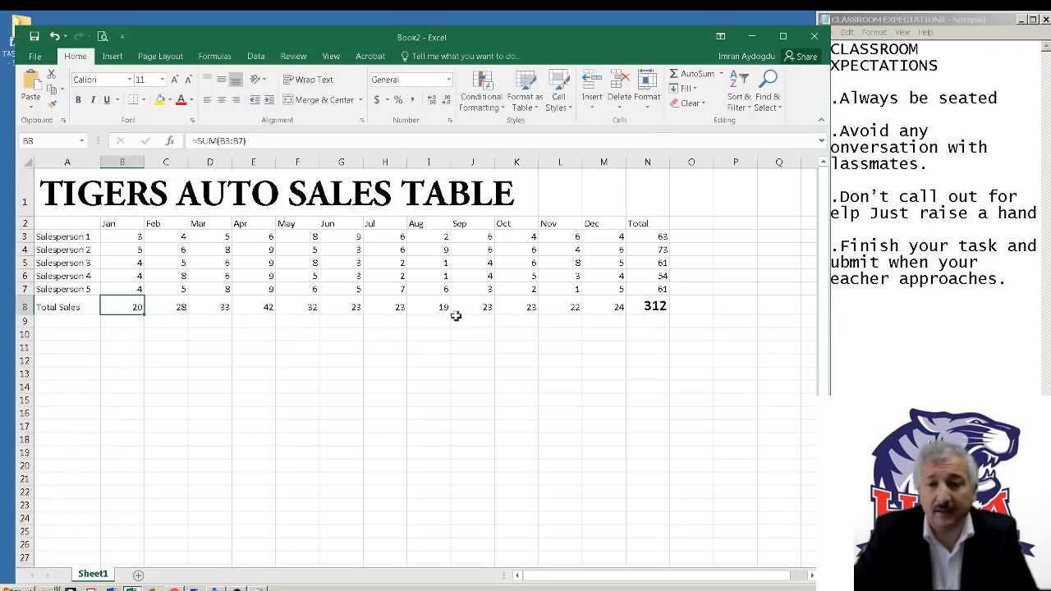
Enter the column heading Average in O2, beside the Total heading
{"action": "left_click", "coordinate": [694, 223]}
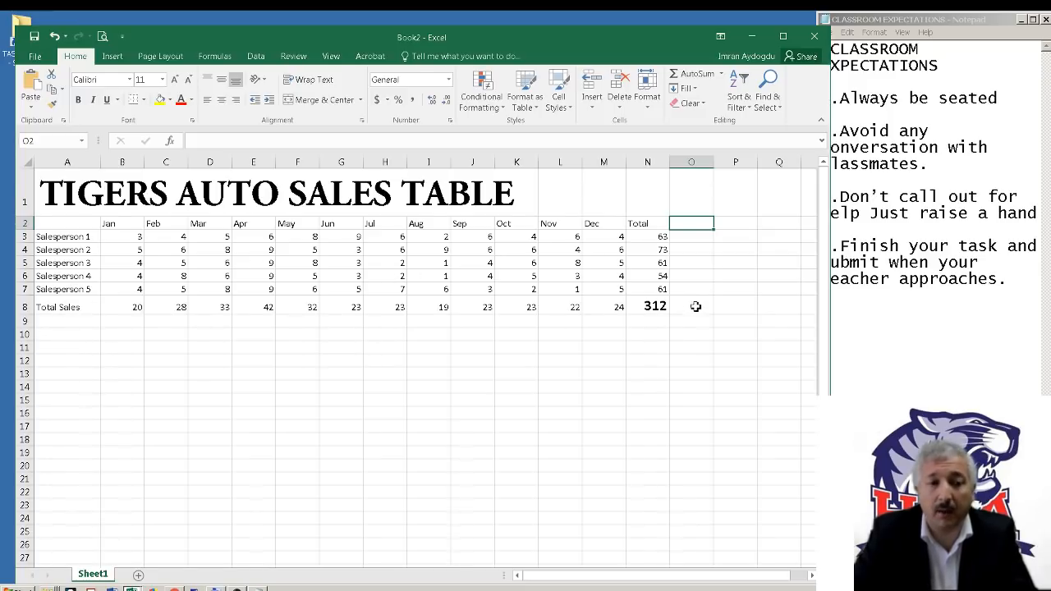
{"action": "type", "text": "Averag"}
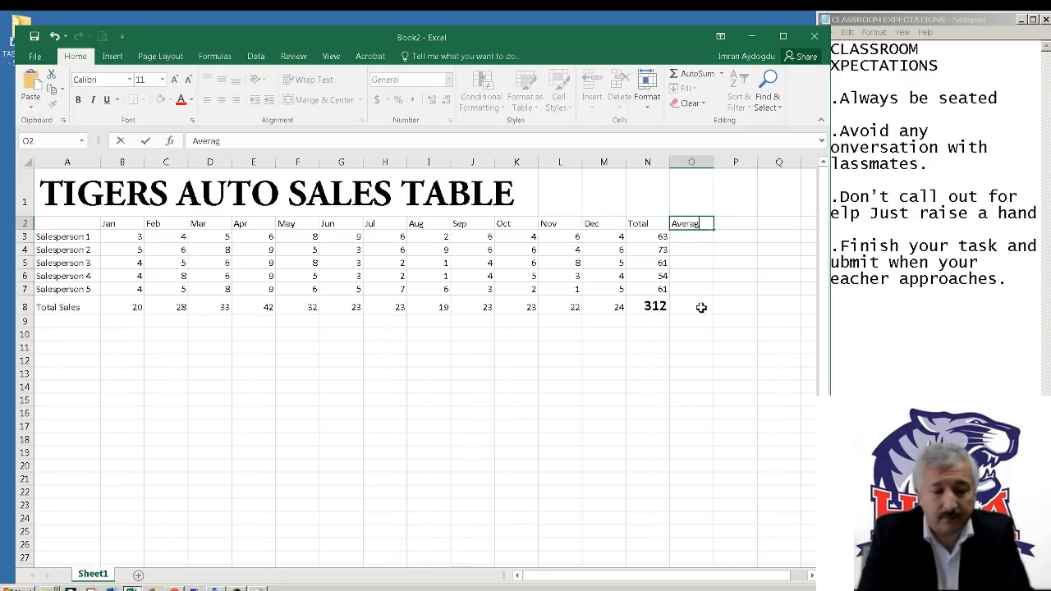
{"action": "type", "text": "e"}
{"action": "key", "text": "Return"}
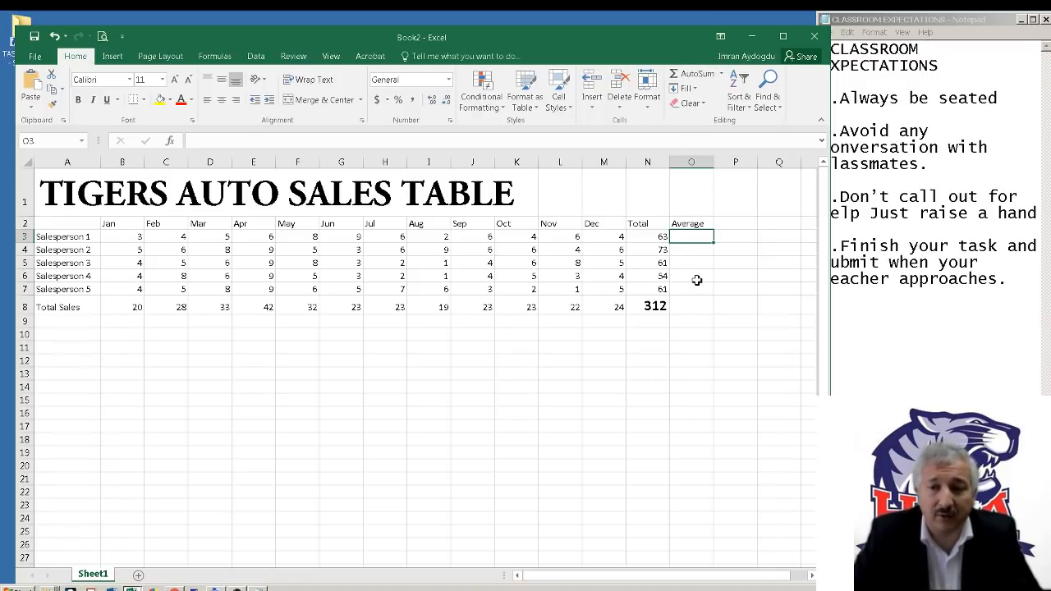
{"action": "type", "text": "="}
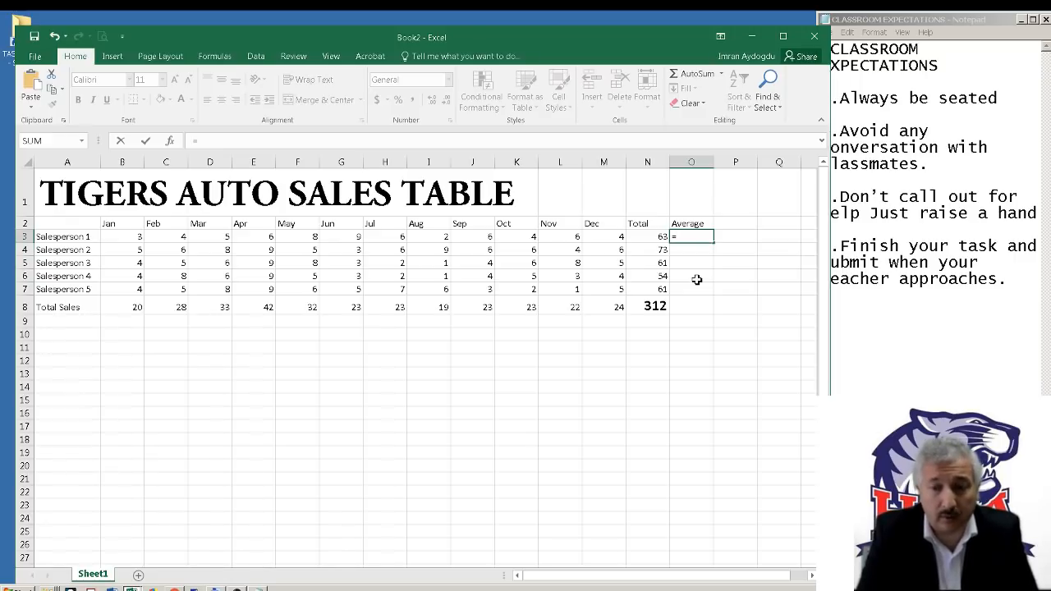
{"action": "key", "text": "BackSpace"}
{"action": "type", "text": "average("}
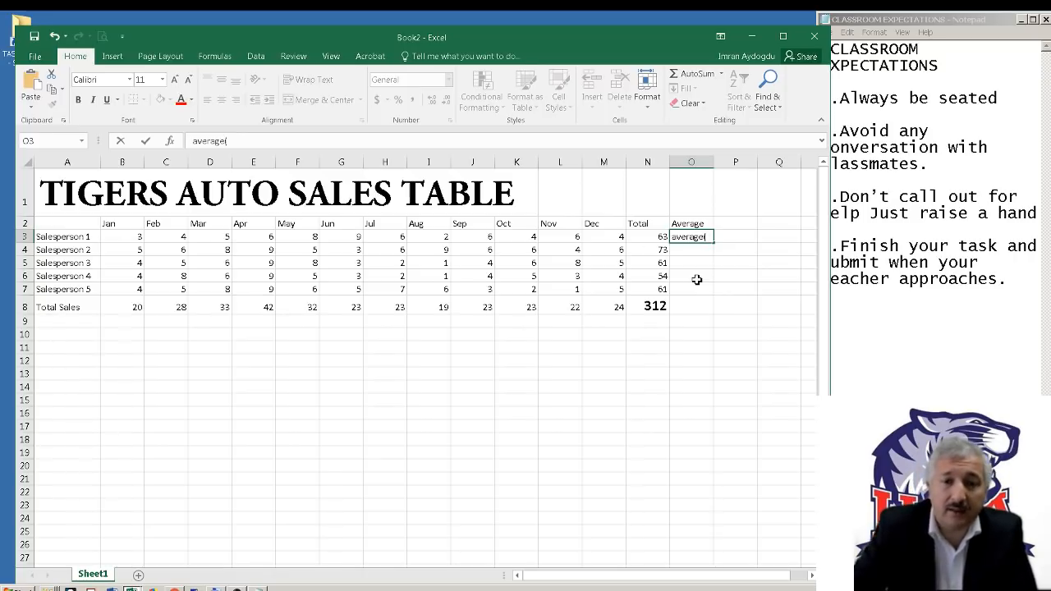
{"action": "left_click_drag", "start_coordinate": [137, 237], "coordinate": [639, 239]}
Calculate Salesperson 1's average in O3 with =AVERAGE(B3:M3), replacing the cell's text, and copy the formula down through O7
{"action": "left_click", "coordinate": [706, 238]}
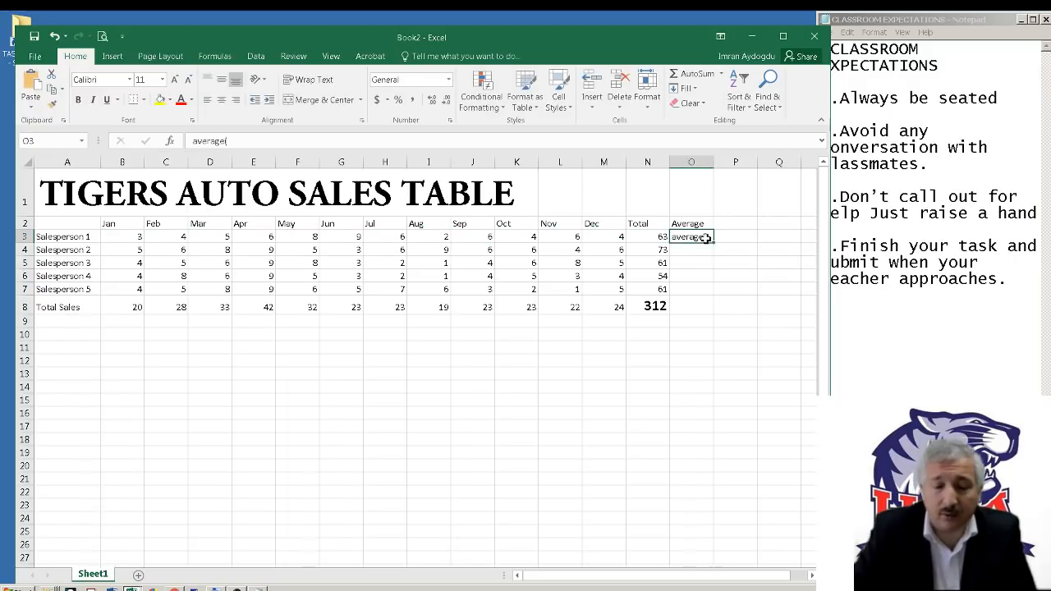
{"action": "type", "text": "="}
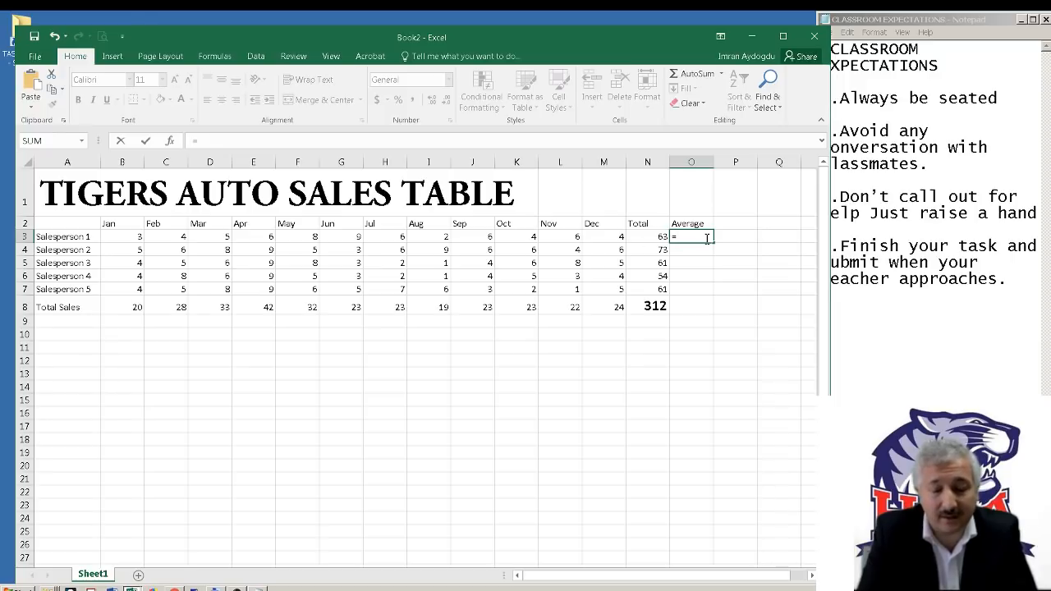
{"action": "type", "text": "av"}
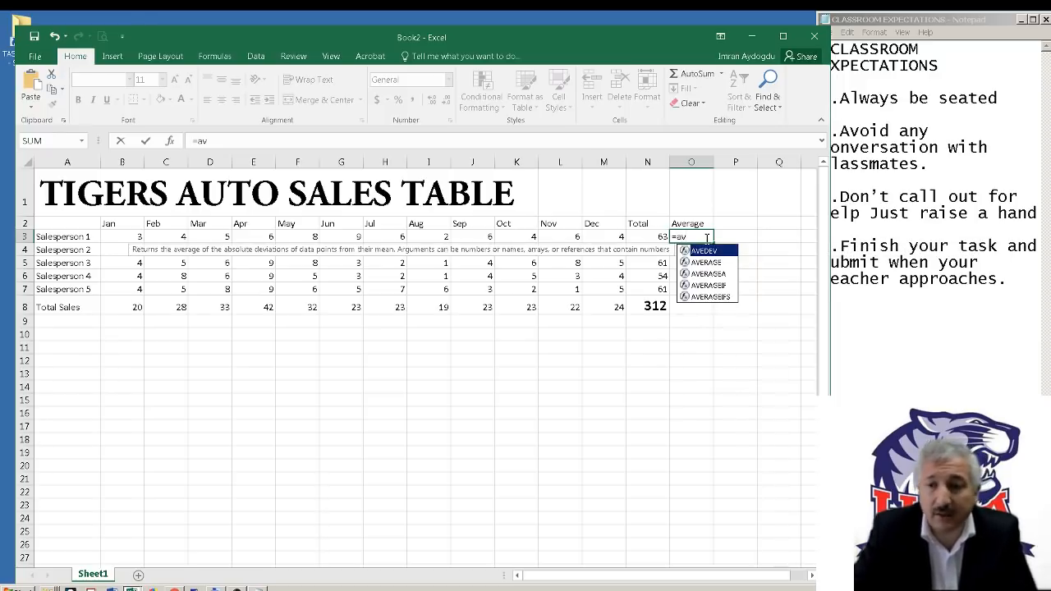
{"action": "left_click", "coordinate": [714, 263]}
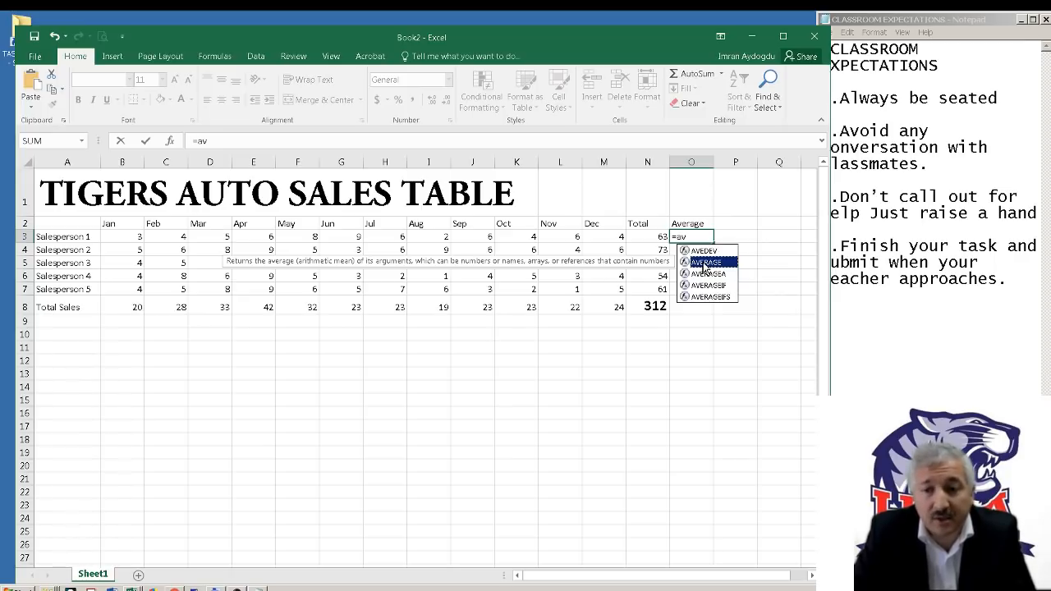
{"action": "double_click", "coordinate": [704, 262]}
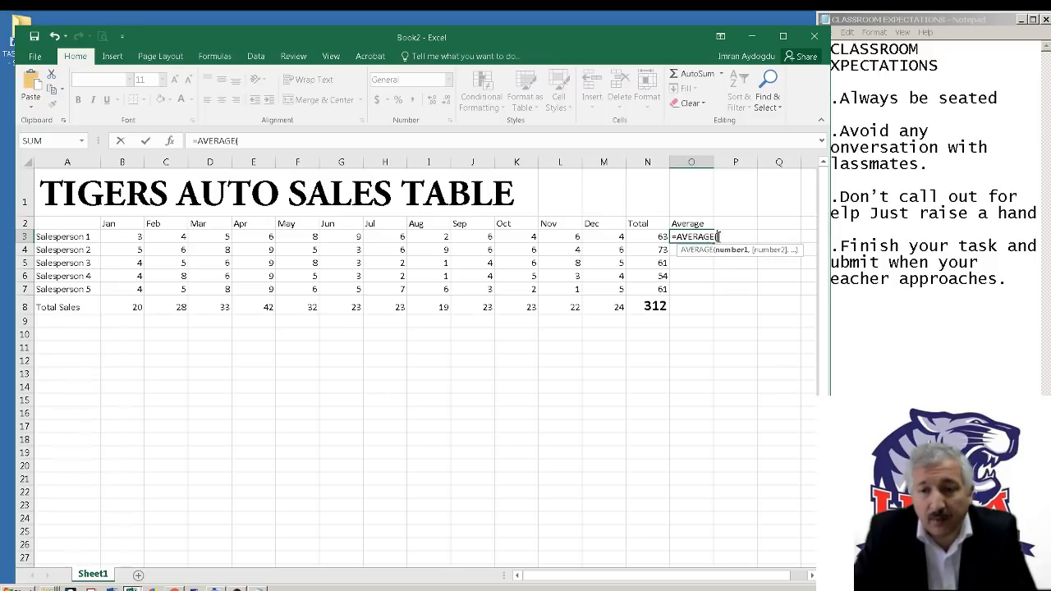
{"action": "left_click_drag", "start_coordinate": [118, 235], "coordinate": [176, 237]}
{"action": "left_click_drag", "start_coordinate": [267, 237], "coordinate": [610, 239]}
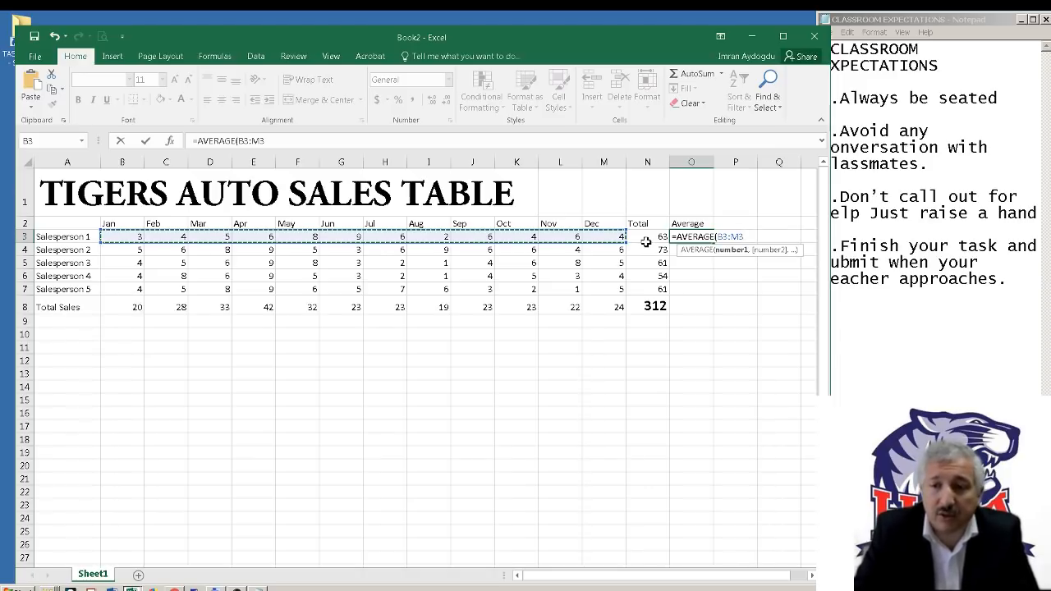
{"action": "key", "text": "Return"}
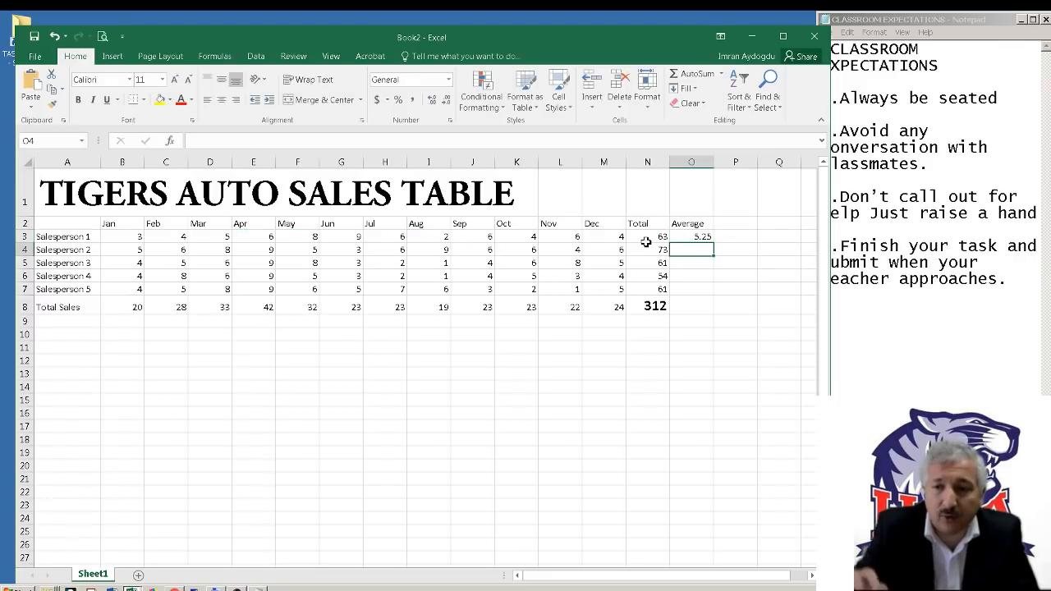
{"action": "left_click", "coordinate": [703, 238]}
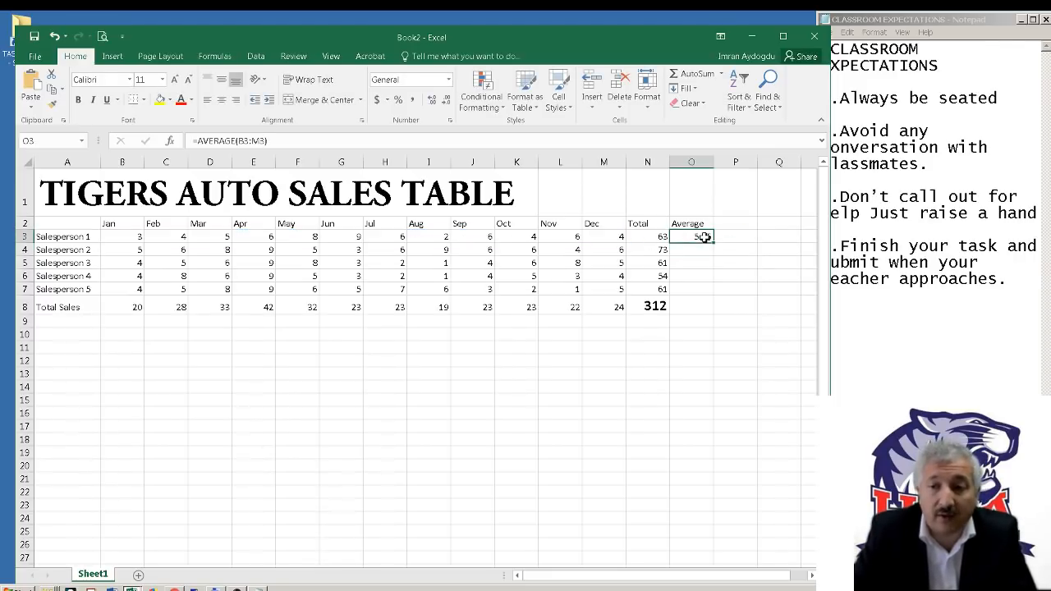
{"action": "left_click_drag", "start_coordinate": [714, 244], "coordinate": [729, 298]}
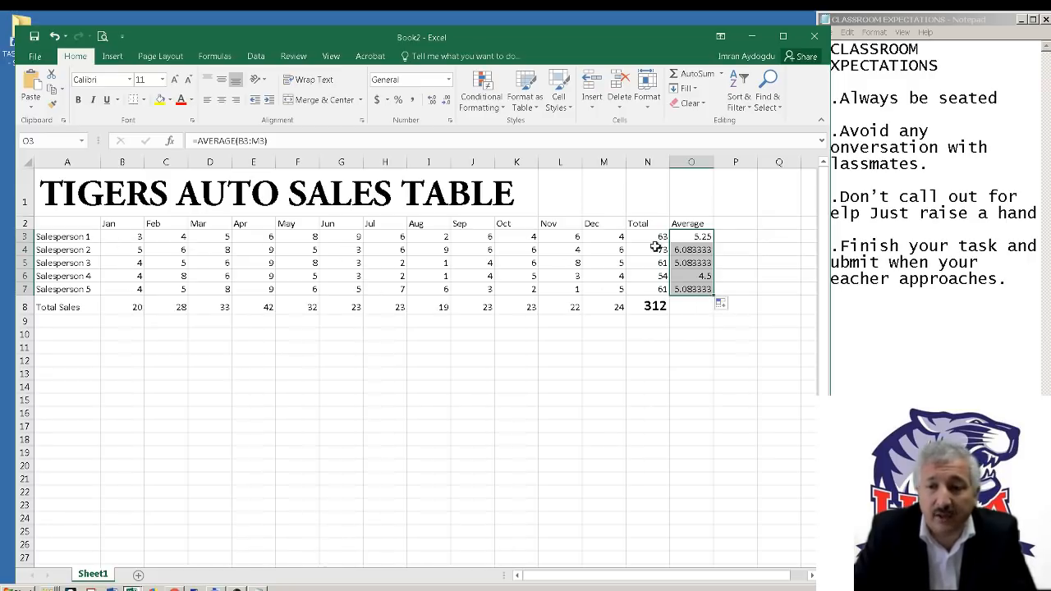
Check the cell ranges used by the average formulas in O3:O7 for each salesperson
{"action": "left_click", "coordinate": [699, 235]}
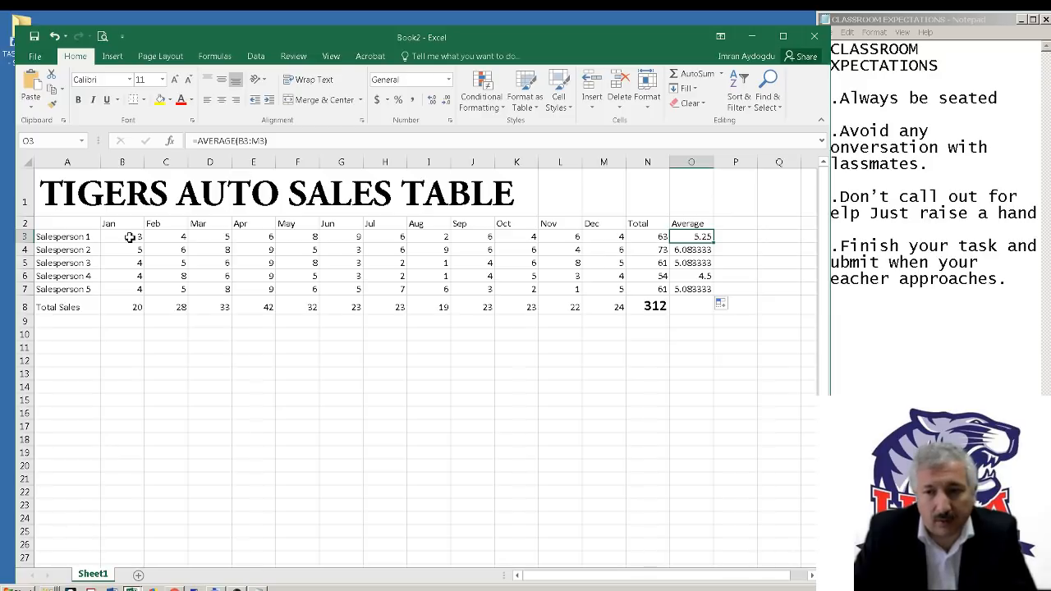
{"action": "left_click", "coordinate": [690, 251]}
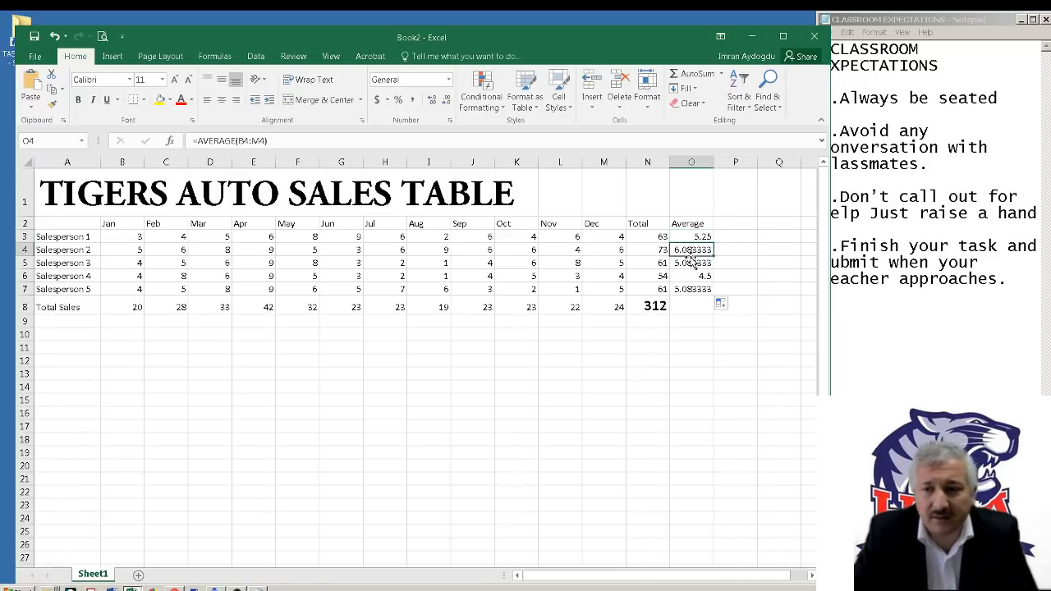
{"action": "left_click", "coordinate": [694, 263]}
{"action": "left_click", "coordinate": [696, 277]}
{"action": "left_click", "coordinate": [699, 289]}
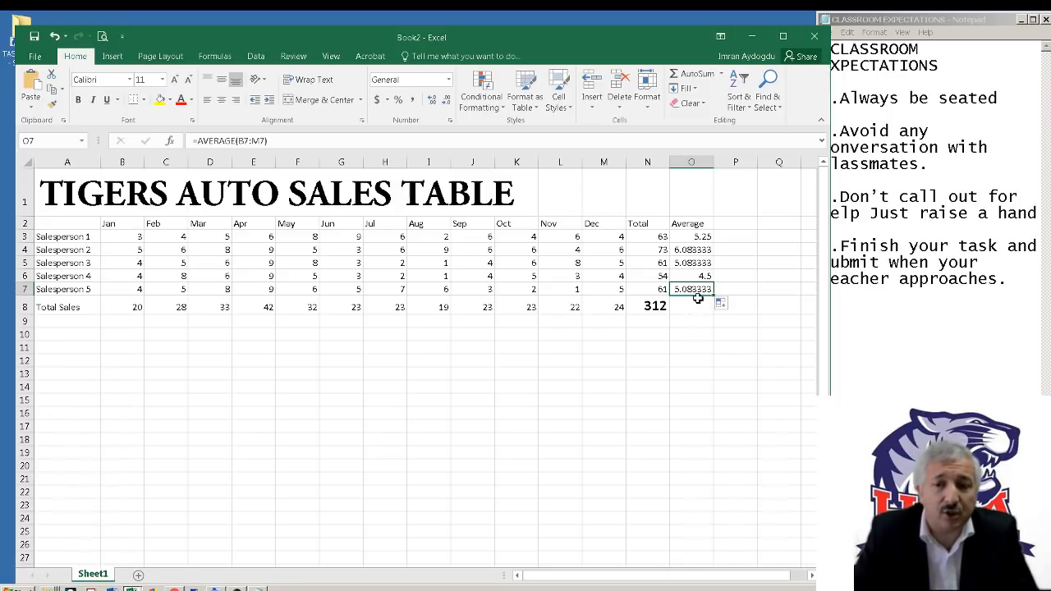
{"action": "left_click", "coordinate": [691, 248]}
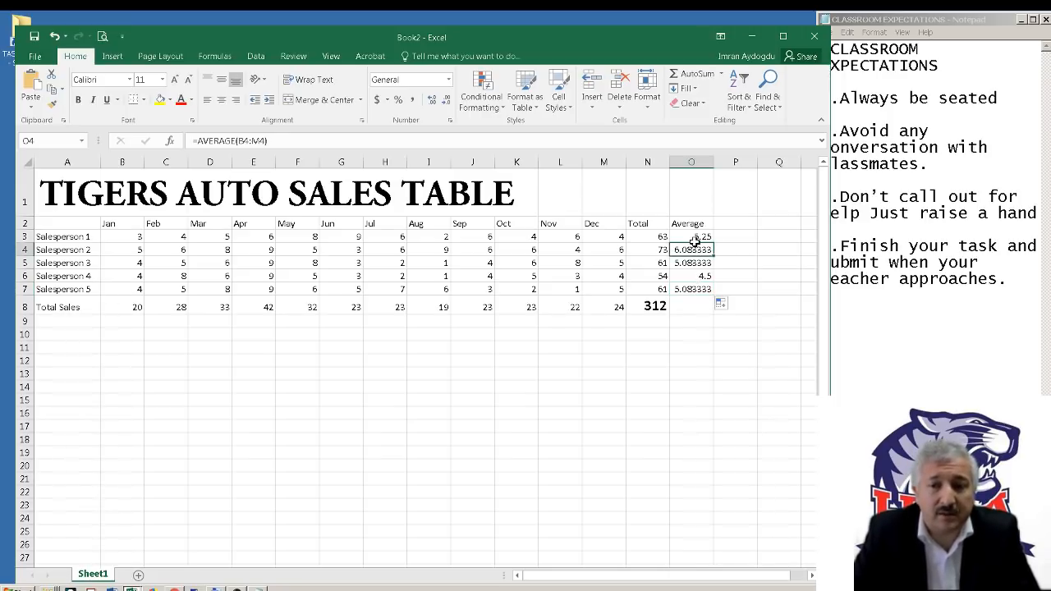
Format the salesperson averages in O3:O7 as Number with 2 decimal places
{"action": "left_click_drag", "start_coordinate": [695, 239], "coordinate": [698, 293]}
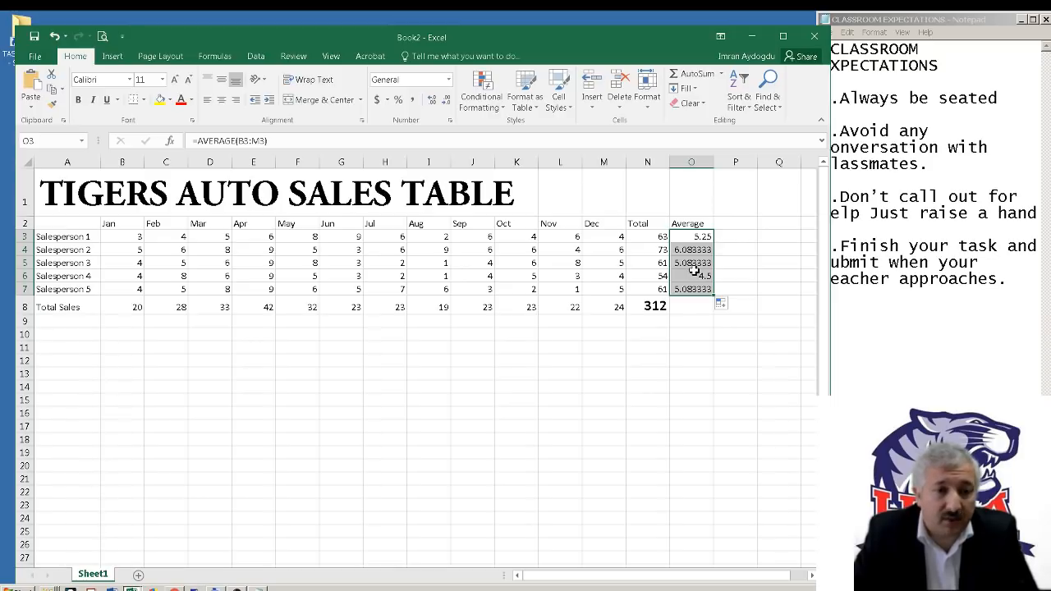
{"action": "left_click", "coordinate": [689, 334]}
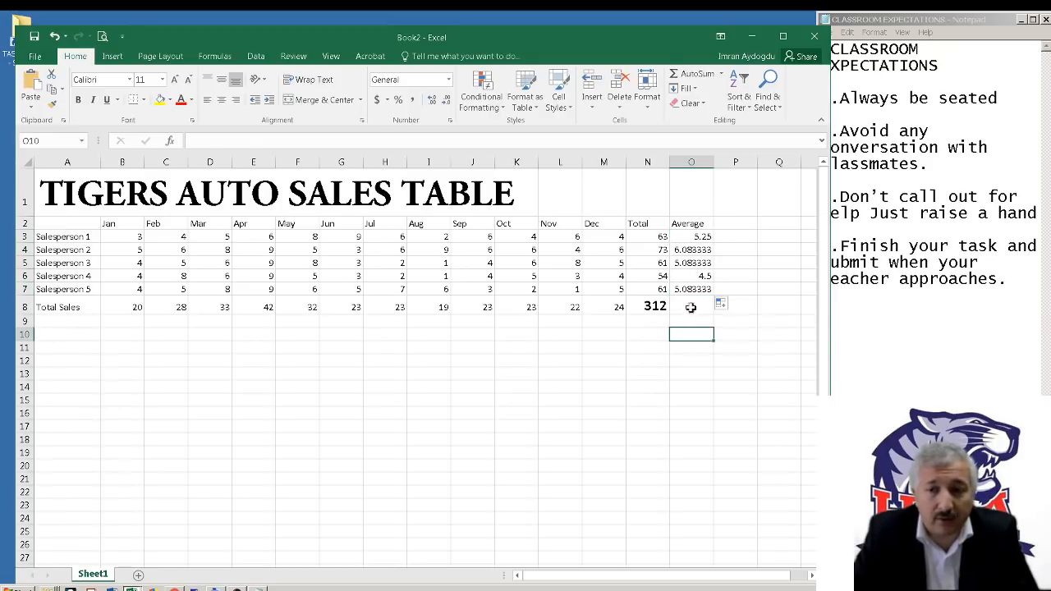
{"action": "left_click_drag", "start_coordinate": [700, 234], "coordinate": [705, 289]}
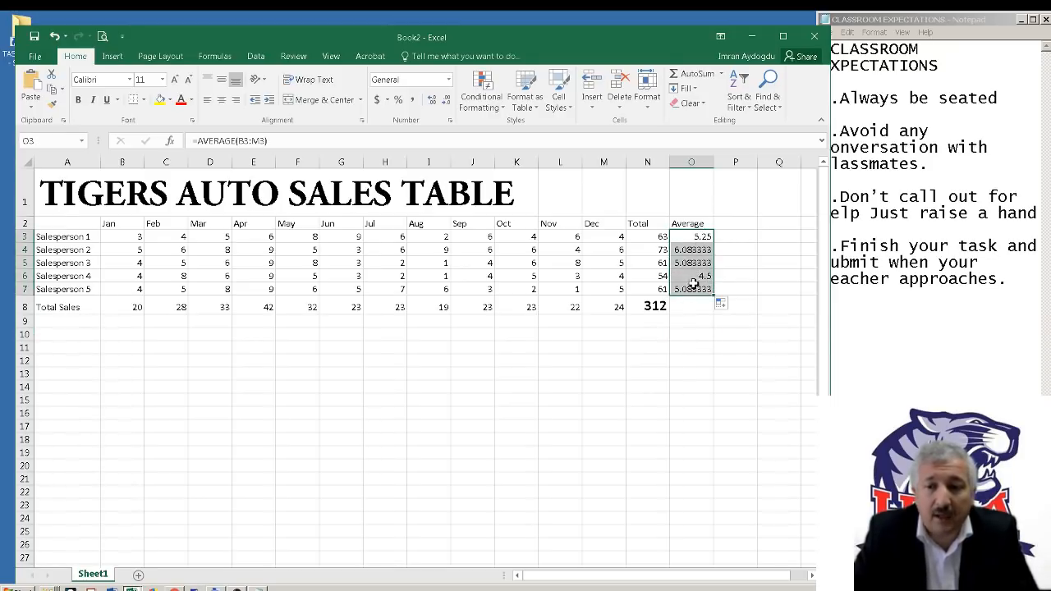
{"action": "right_click", "coordinate": [691, 274]}
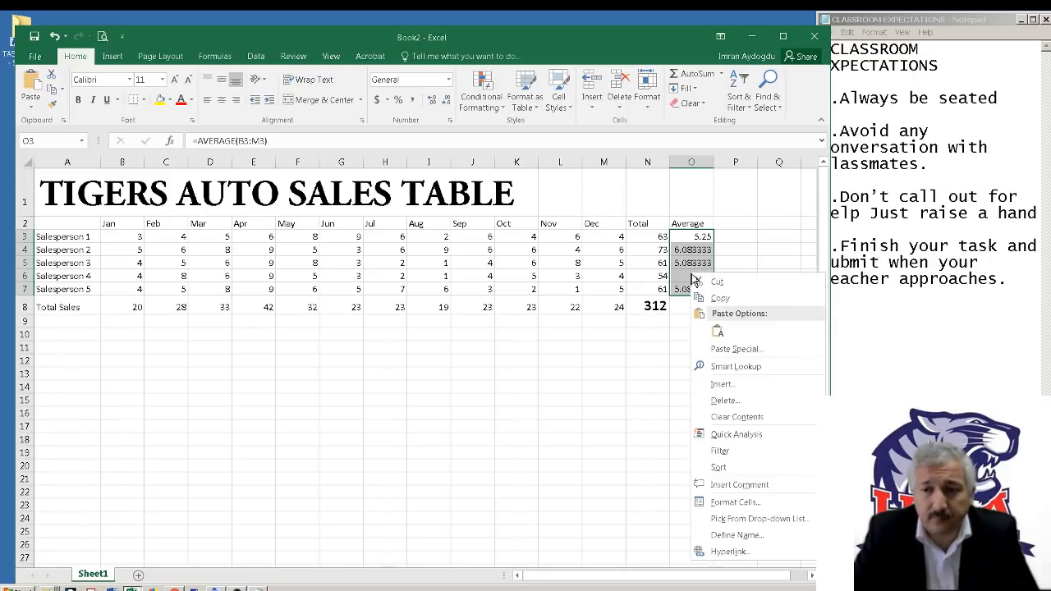
{"action": "left_click", "coordinate": [755, 503]}
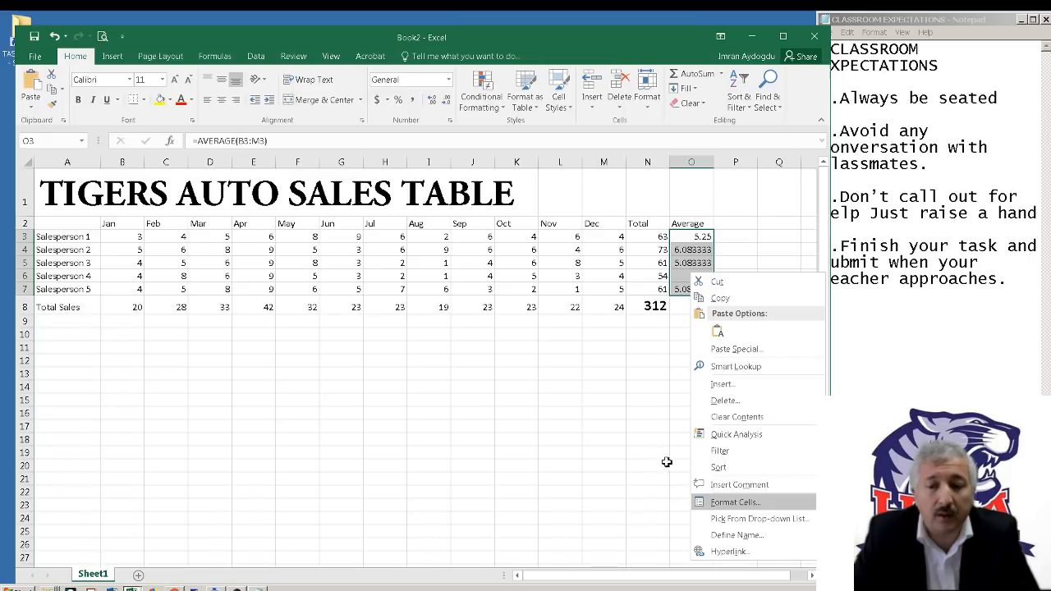
{"action": "left_click_drag", "start_coordinate": [580, 274], "coordinate": [230, 162]}
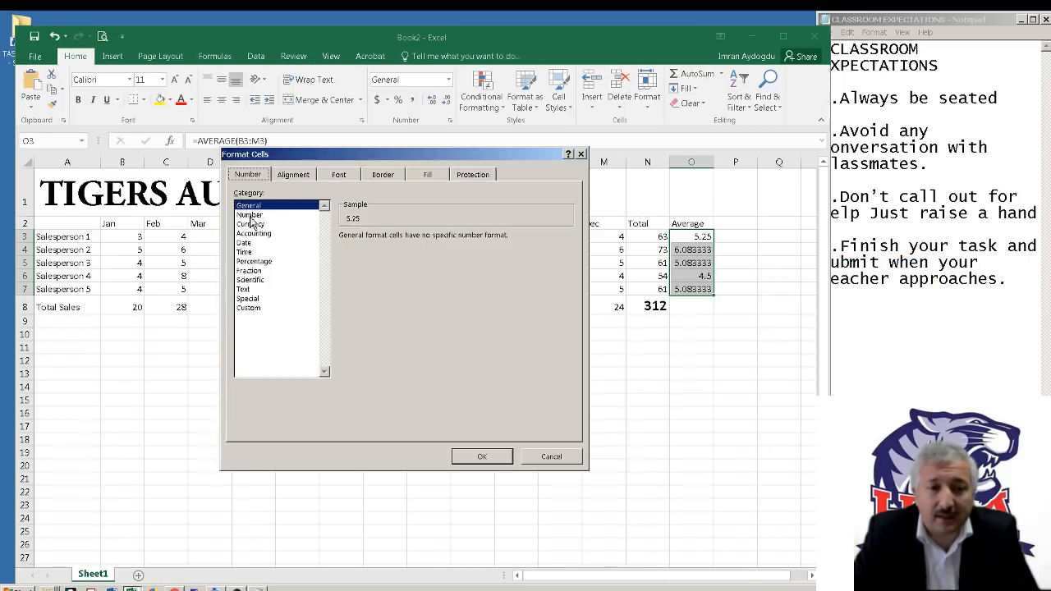
{"action": "left_click", "coordinate": [253, 226]}
{"action": "left_click", "coordinate": [255, 218]}
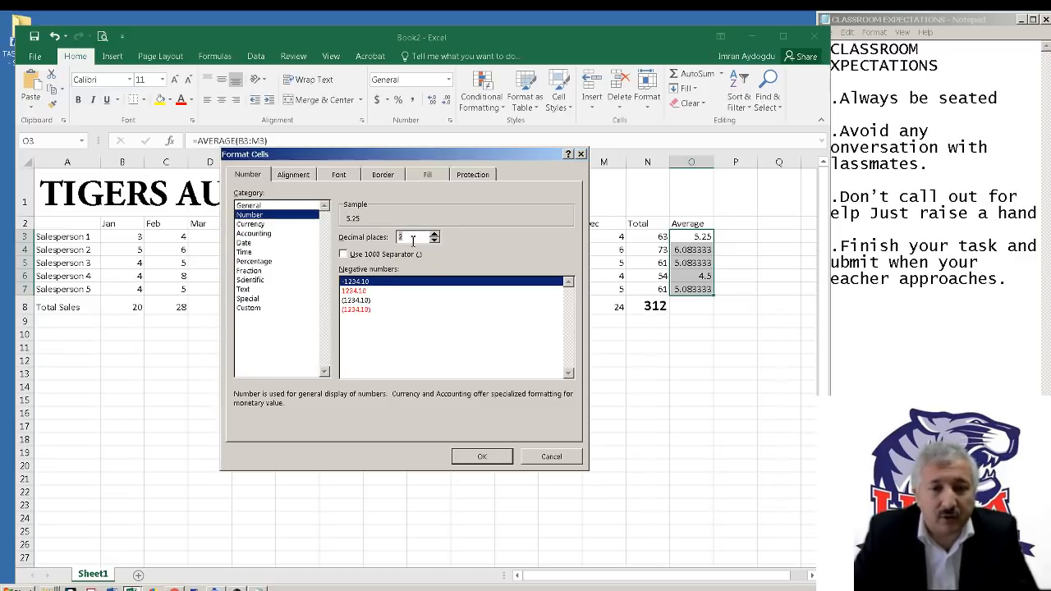
{"action": "left_click", "coordinate": [482, 456]}
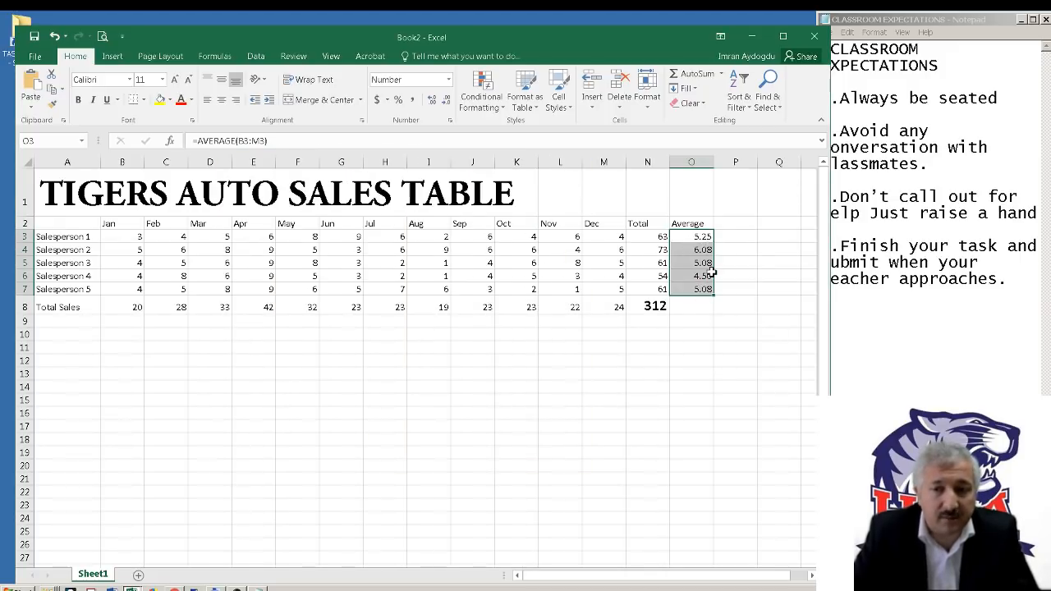
{"action": "left_click", "coordinate": [694, 307]}
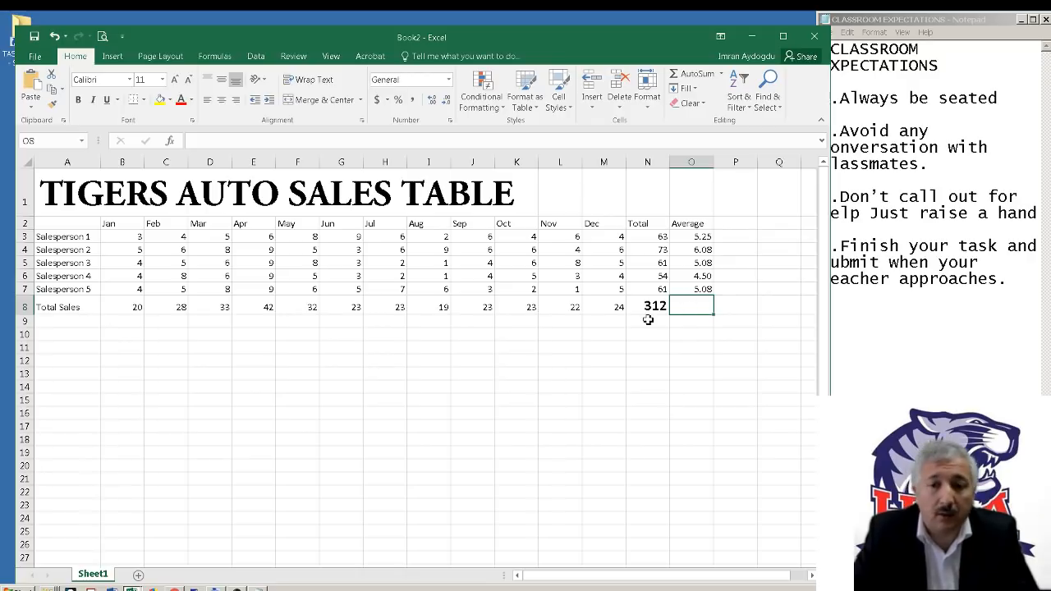
Enter the row label Monthly Average in A9, below Total Sales
{"action": "left_click", "coordinate": [64, 322]}
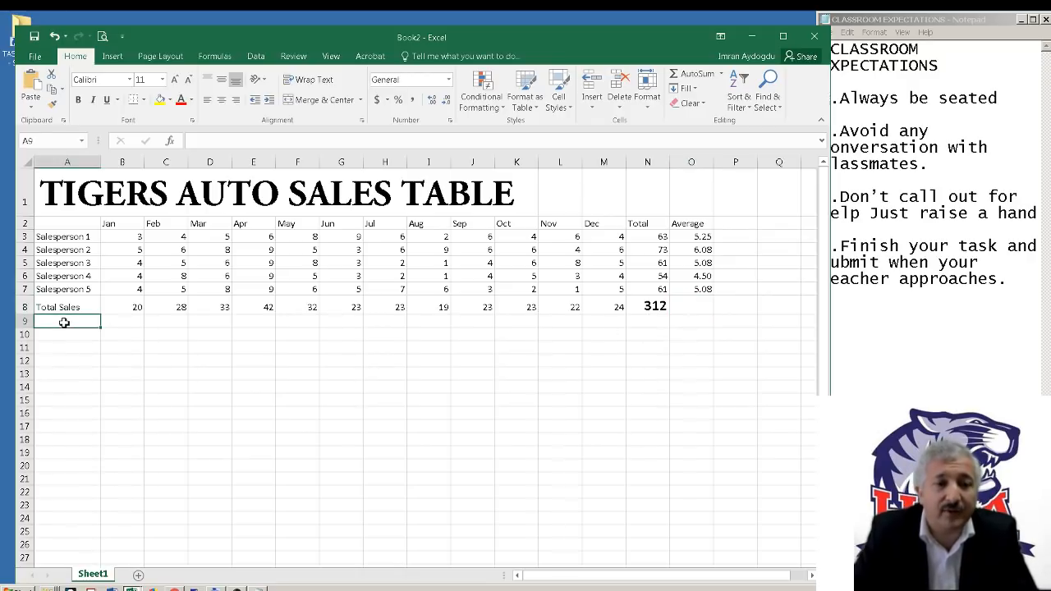
{"action": "double_click", "coordinate": [64, 323]}
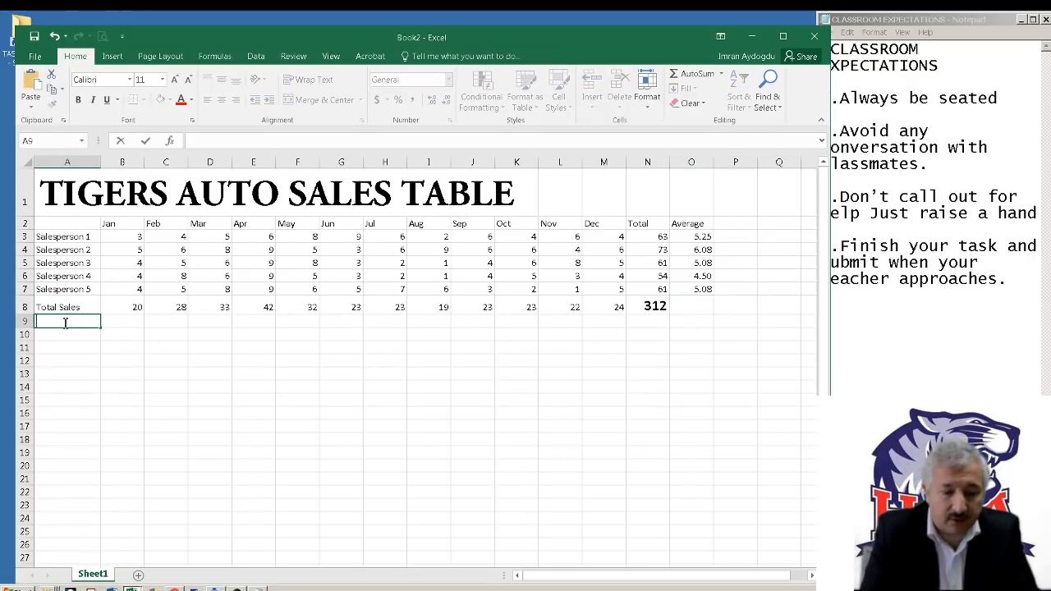
{"action": "type", "text": "Monthly Av"}
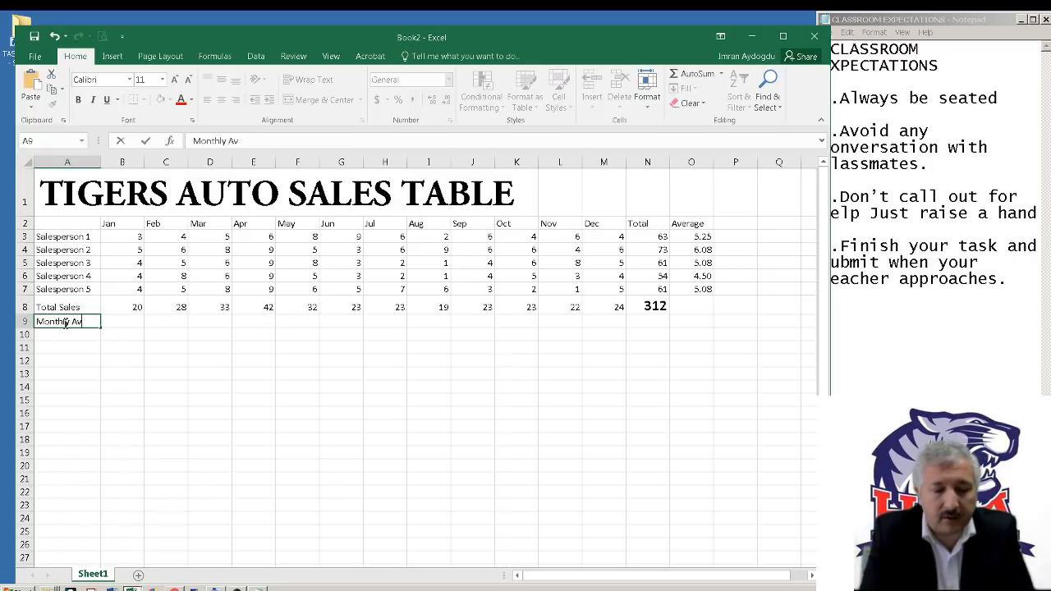
{"action": "type", "text": "erage"}
{"action": "key", "text": "Tab"}
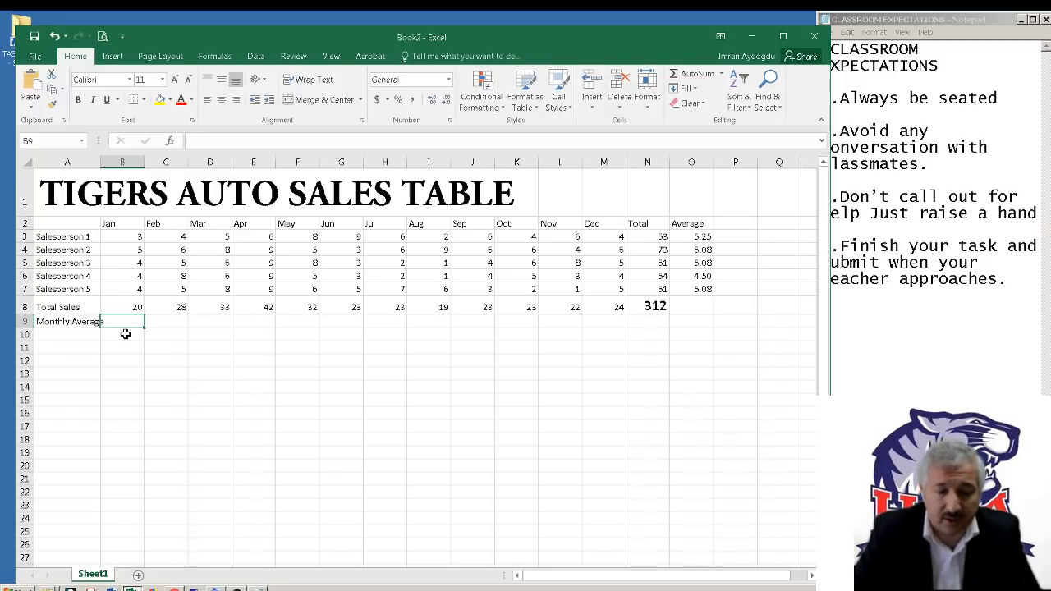
Calculate January's average in B9 with =AVERAGE(B3:B7) and copy the formula across through M9 for December
{"action": "type", "text": "="}
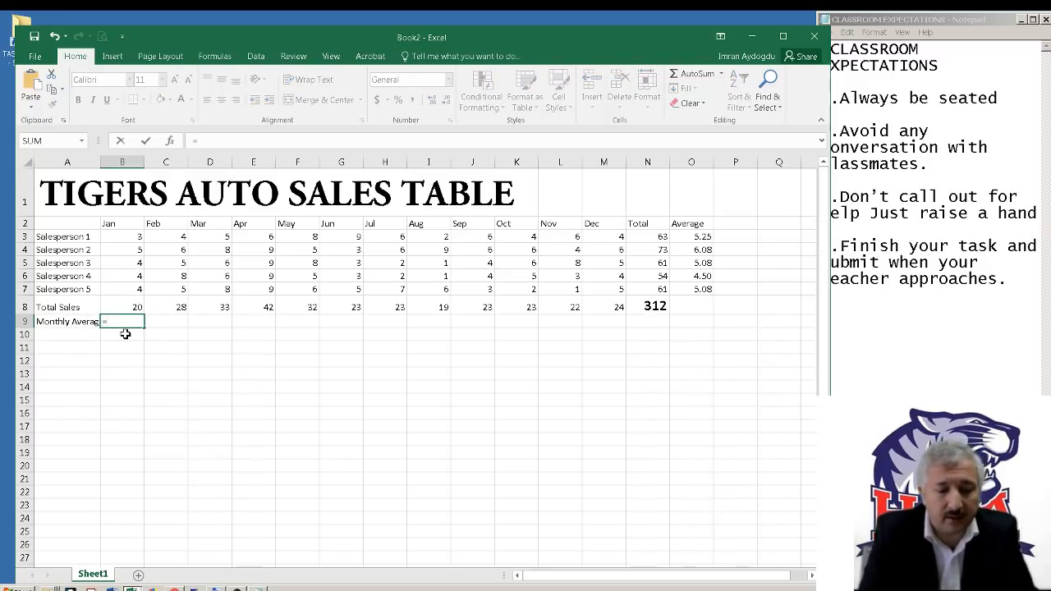
{"action": "type", "text": "av"}
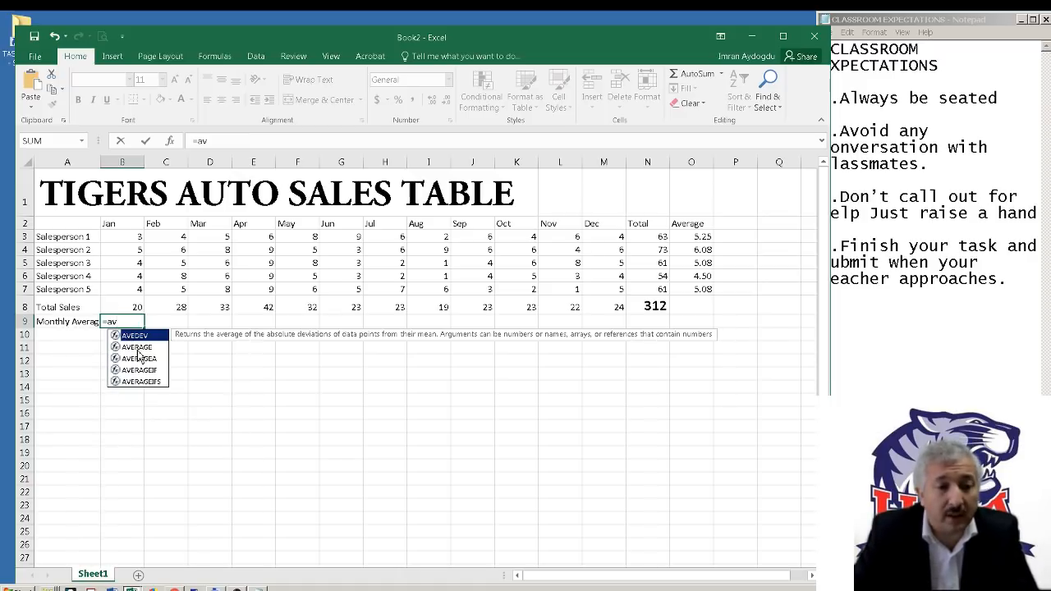
{"action": "double_click", "coordinate": [136, 346]}
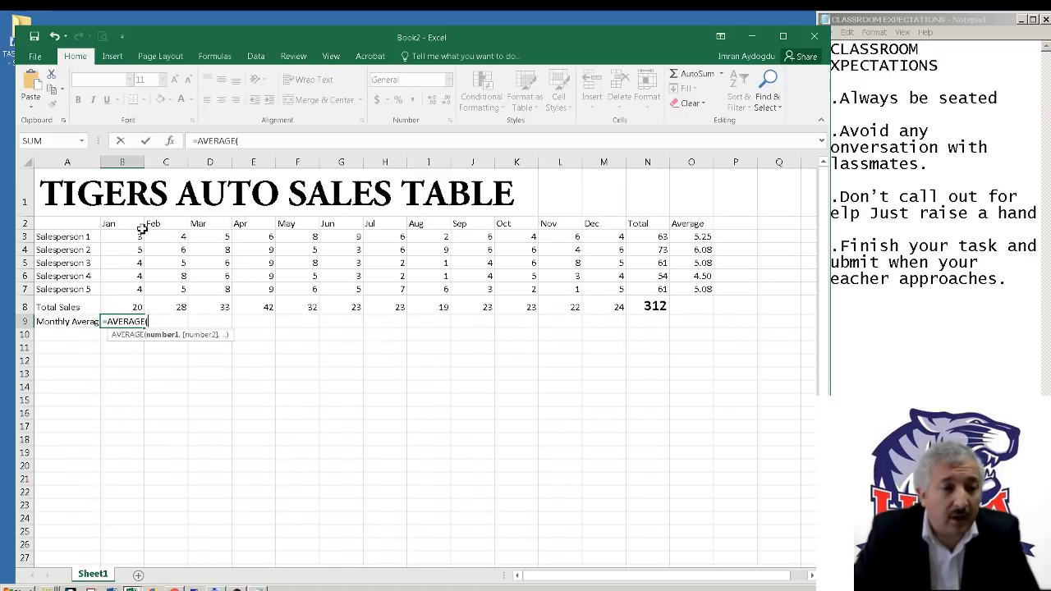
{"action": "left_click_drag", "start_coordinate": [140, 236], "coordinate": [138, 292]}
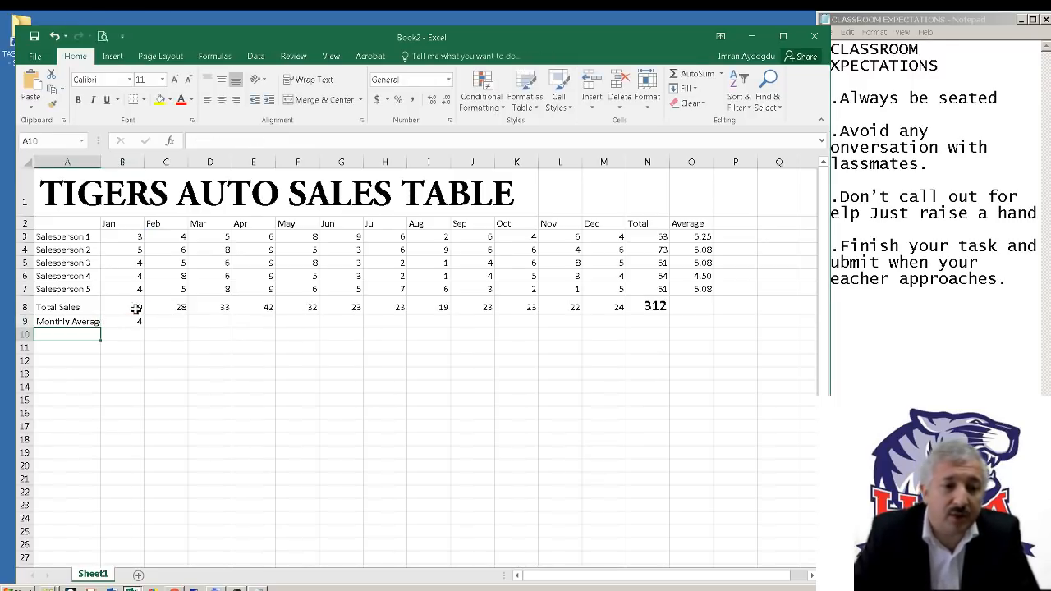
{"action": "left_click", "coordinate": [136, 322]}
{"action": "left_click_drag", "start_coordinate": [146, 328], "coordinate": [628, 327]}
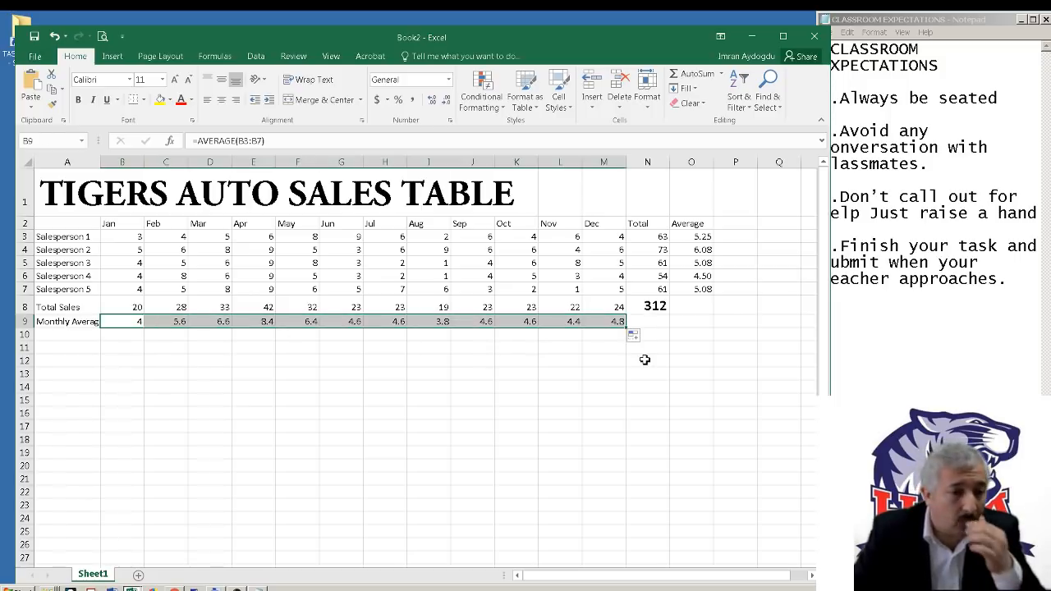
{"action": "left_click", "coordinate": [666, 361]}
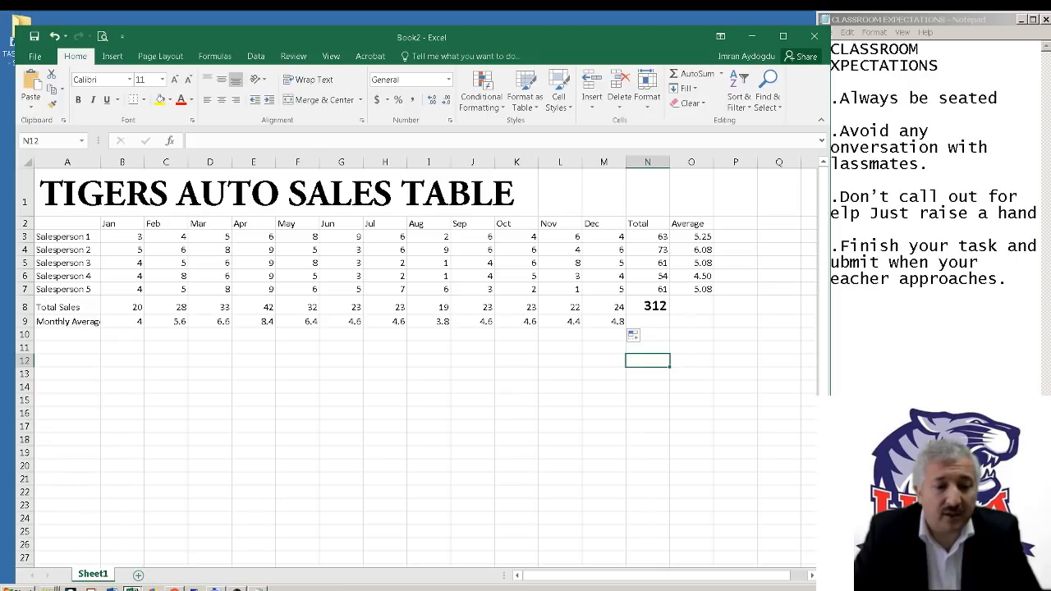
Consult the finished Cool Autos table in the TASK 2 workbook, and enter the column heading Revenue in P2 of the Tigers Auto sheet
{"action": "left_click", "coordinate": [153, 588]}
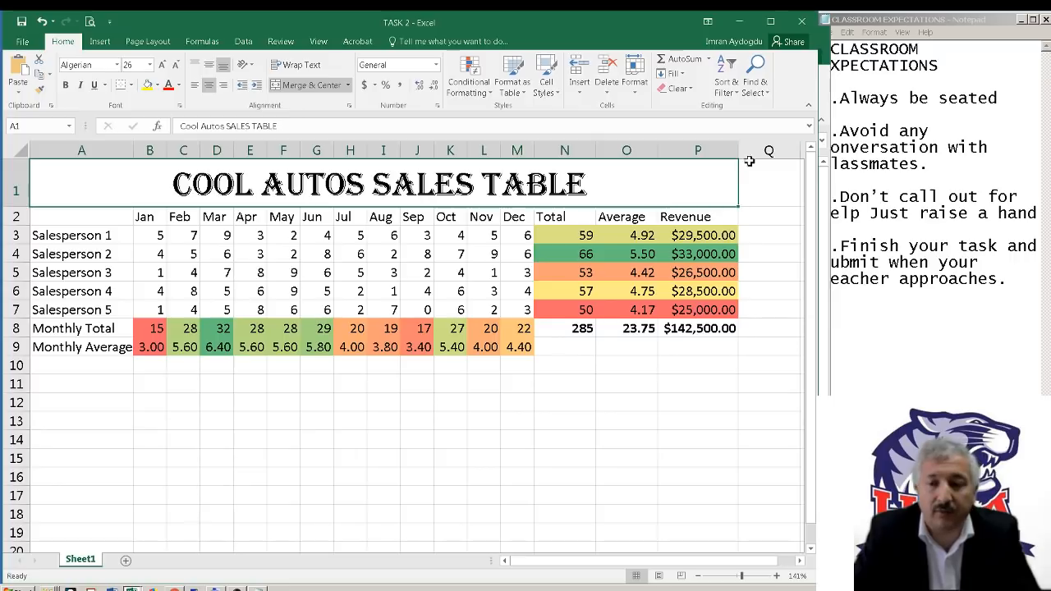
{"action": "left_click", "coordinate": [739, 27]}
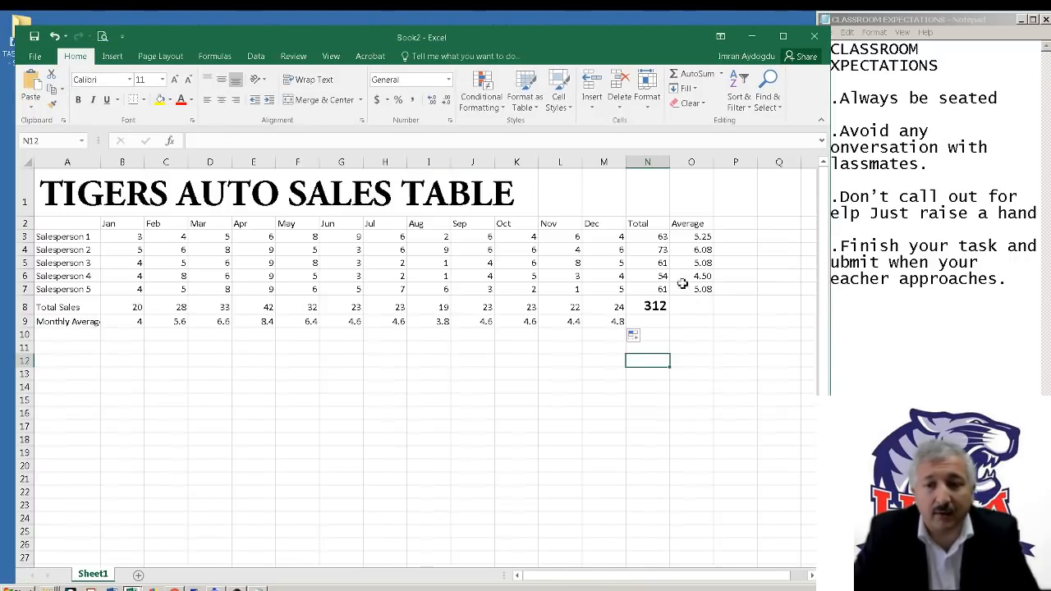
{"action": "left_click", "coordinate": [744, 238]}
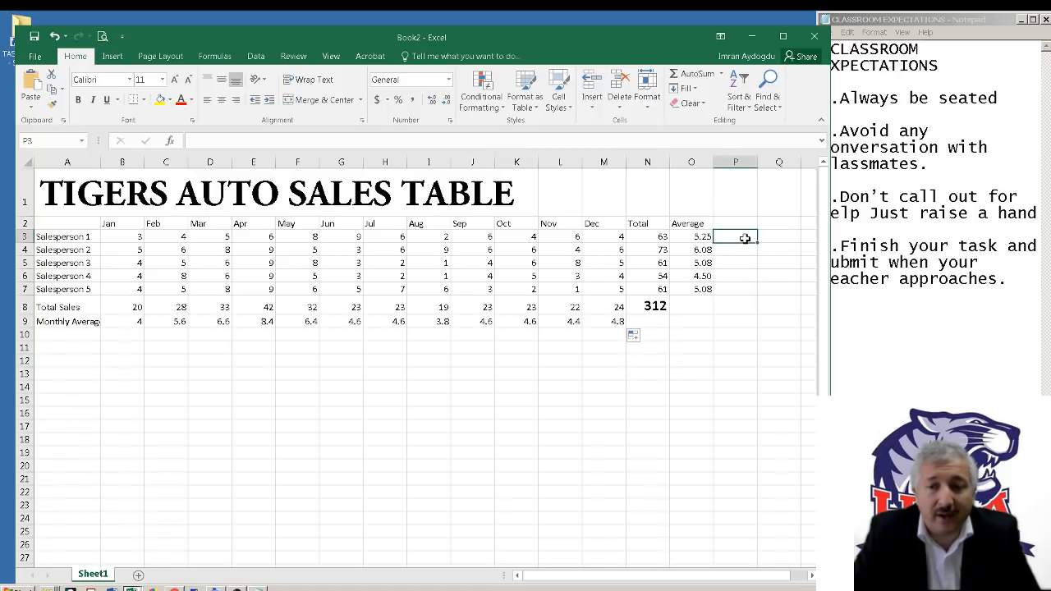
{"action": "left_click", "coordinate": [740, 224]}
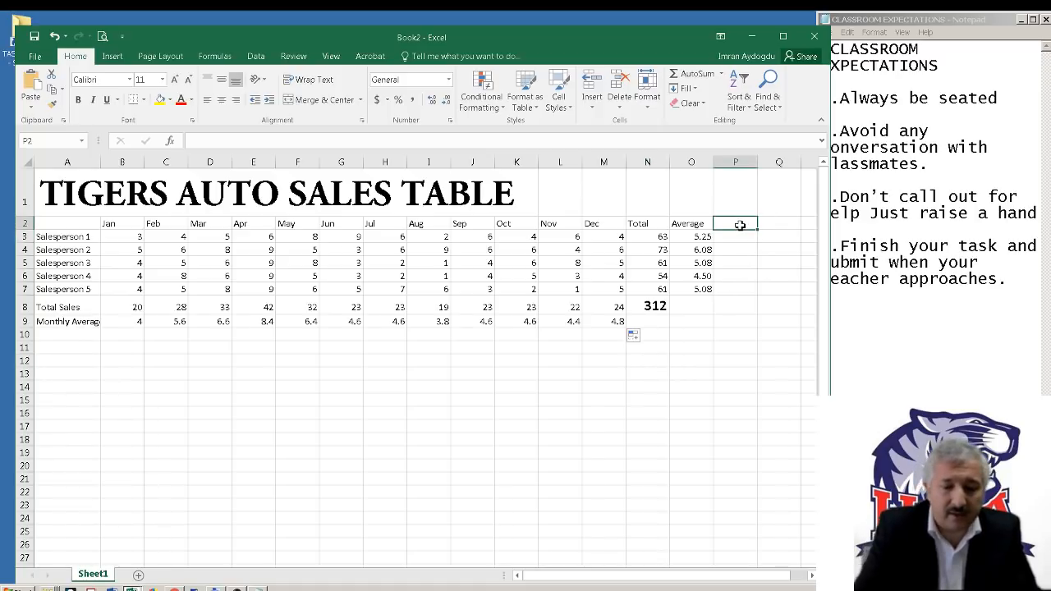
{"action": "type", "text": "Revenue"}
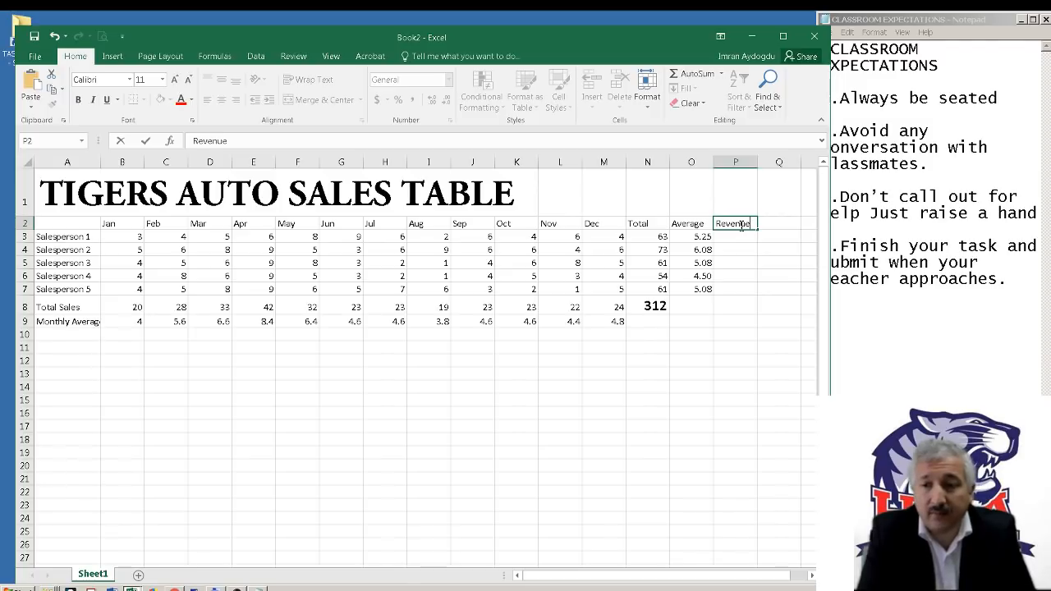
{"action": "key", "text": "Return"}
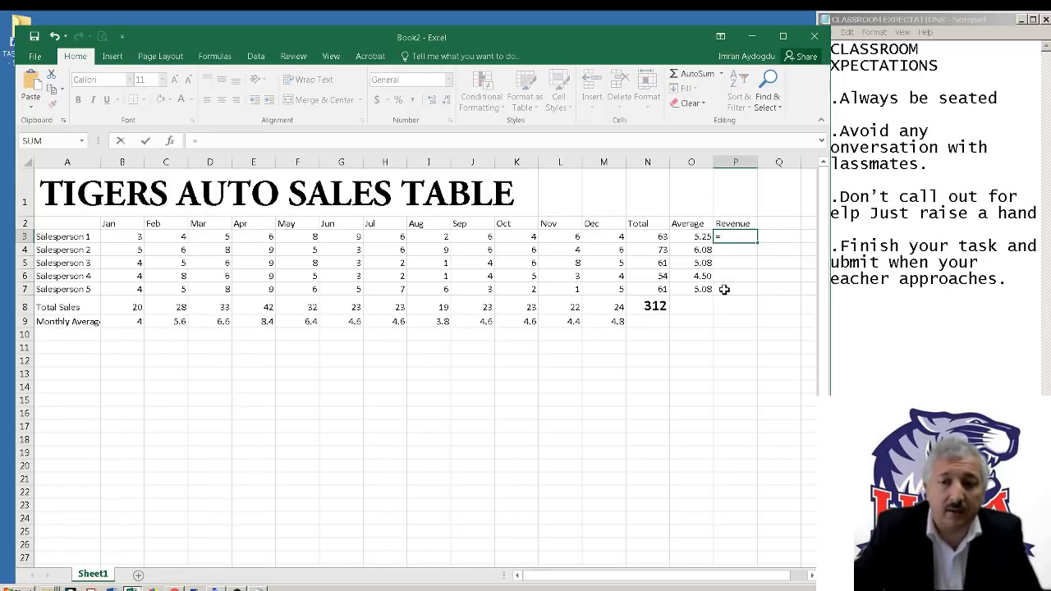
Calculate Salesperson 1's revenue in P3 with =N3*500 and copy the formula down through P7
{"action": "left_click", "coordinate": [655, 238]}
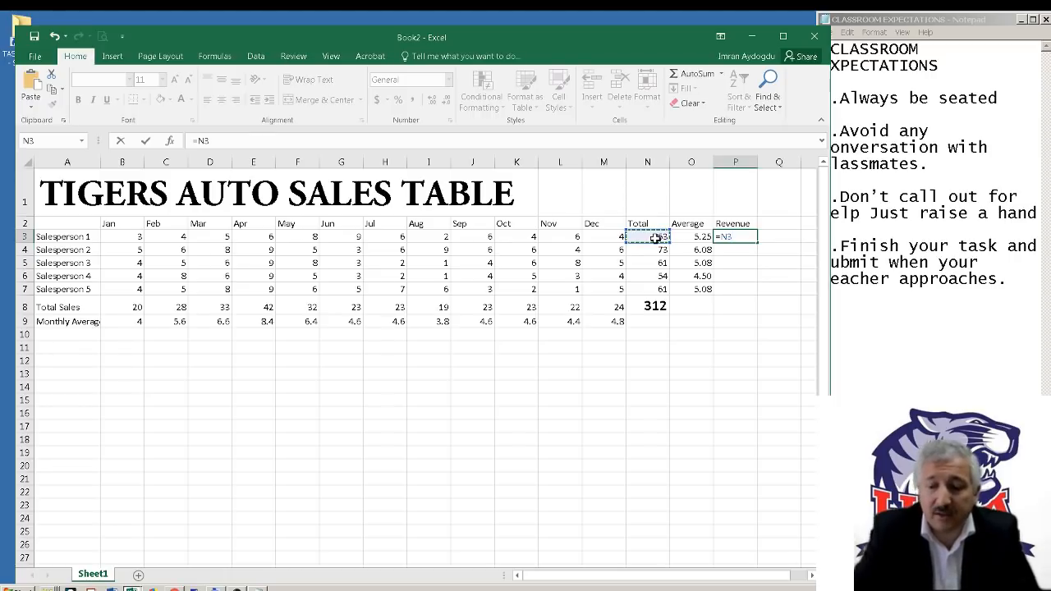
{"action": "type", "text": "*"}
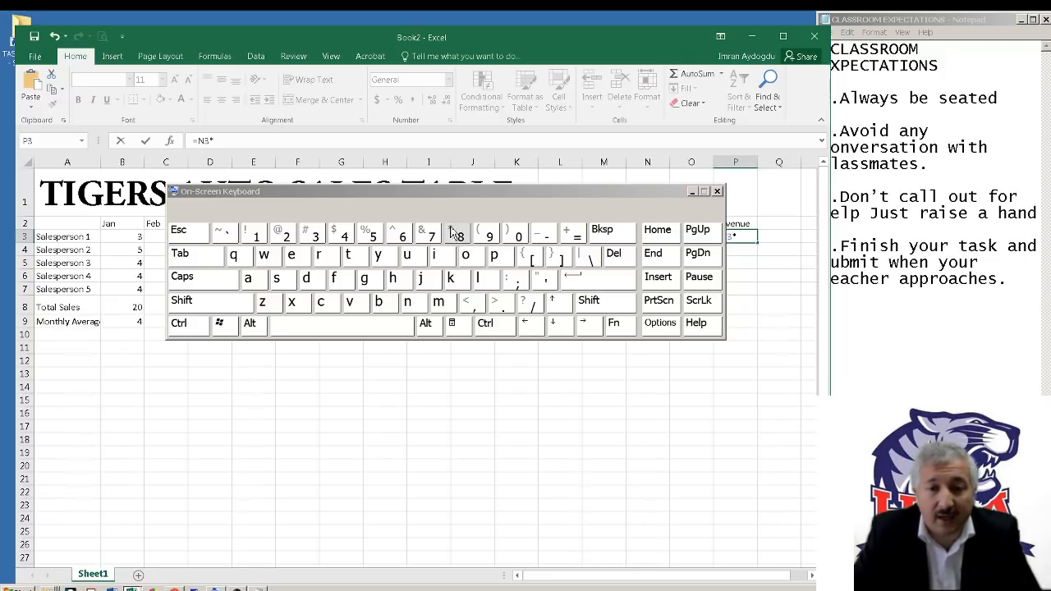
{"action": "left_click", "coordinate": [694, 192]}
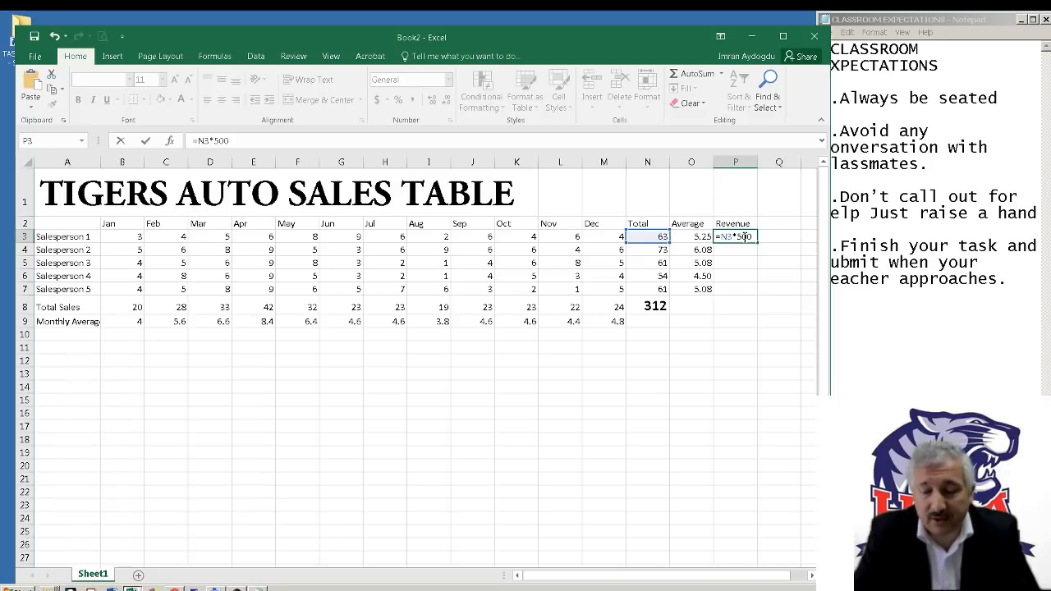
{"action": "key", "text": "Return"}
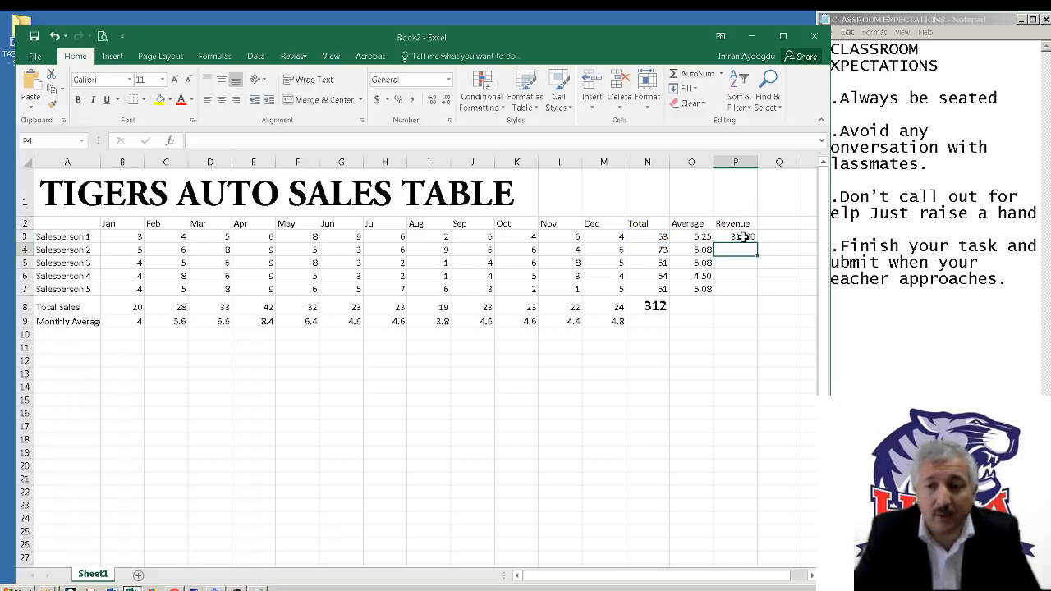
{"action": "left_click", "coordinate": [742, 237]}
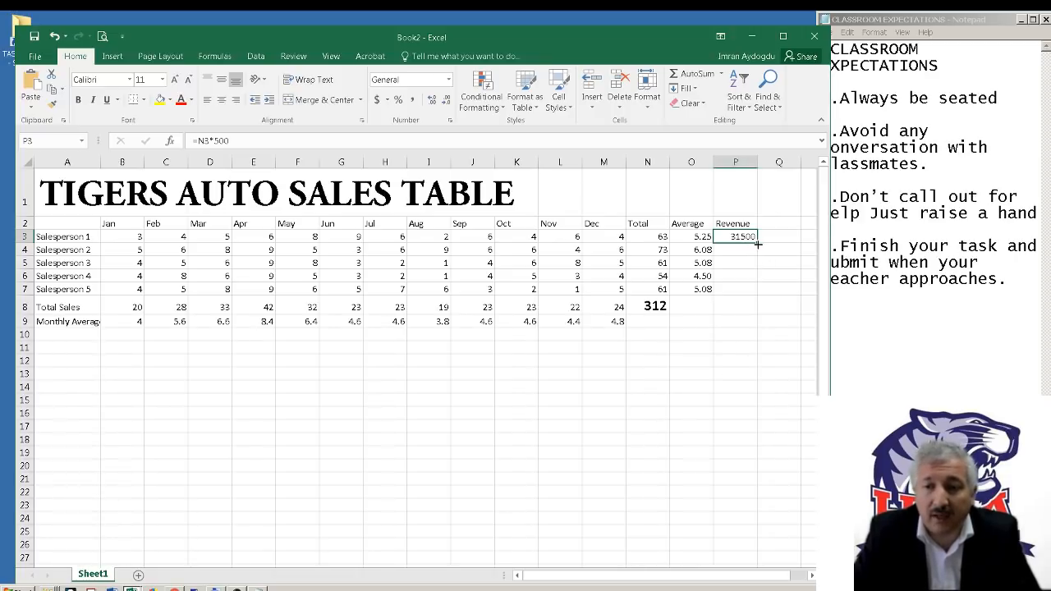
{"action": "left_click_drag", "start_coordinate": [756, 243], "coordinate": [758, 297]}
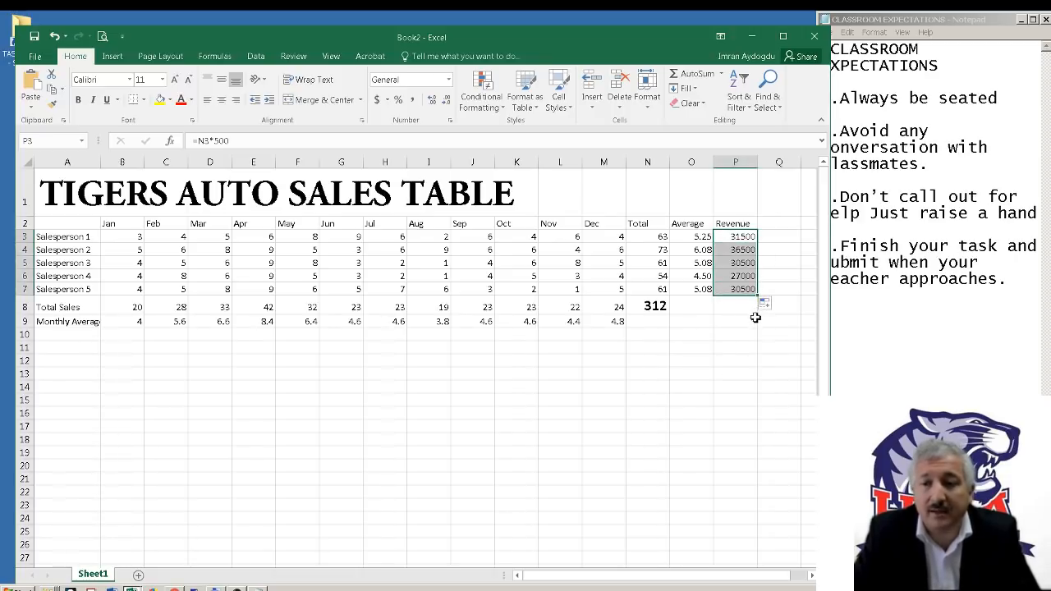
Format the Revenue values in P3:P7 as Currency with the $ symbol and two decimal places
{"action": "right_click", "coordinate": [735, 248]}
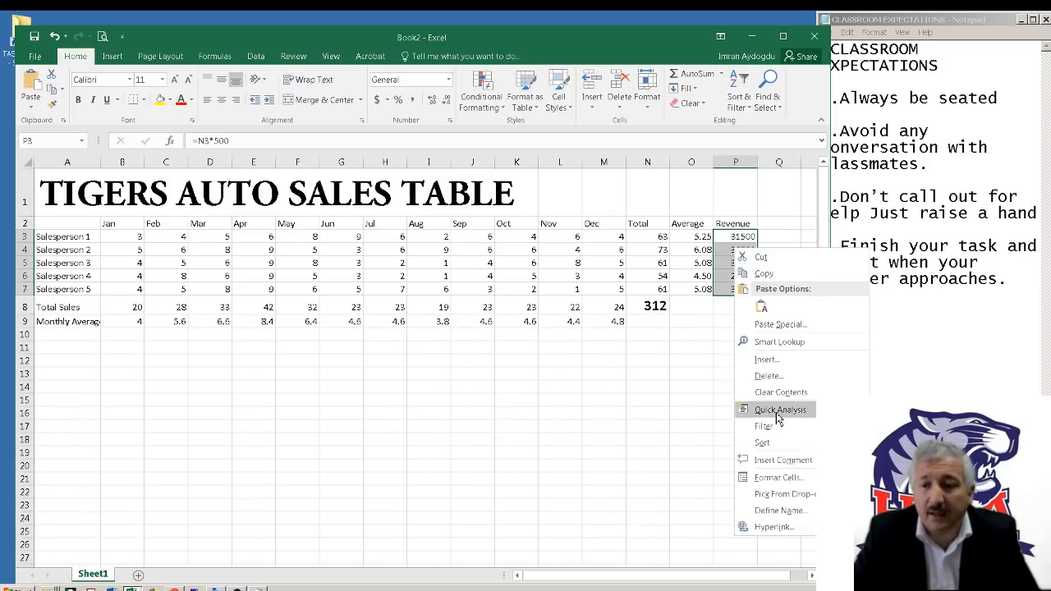
{"action": "left_click", "coordinate": [762, 485]}
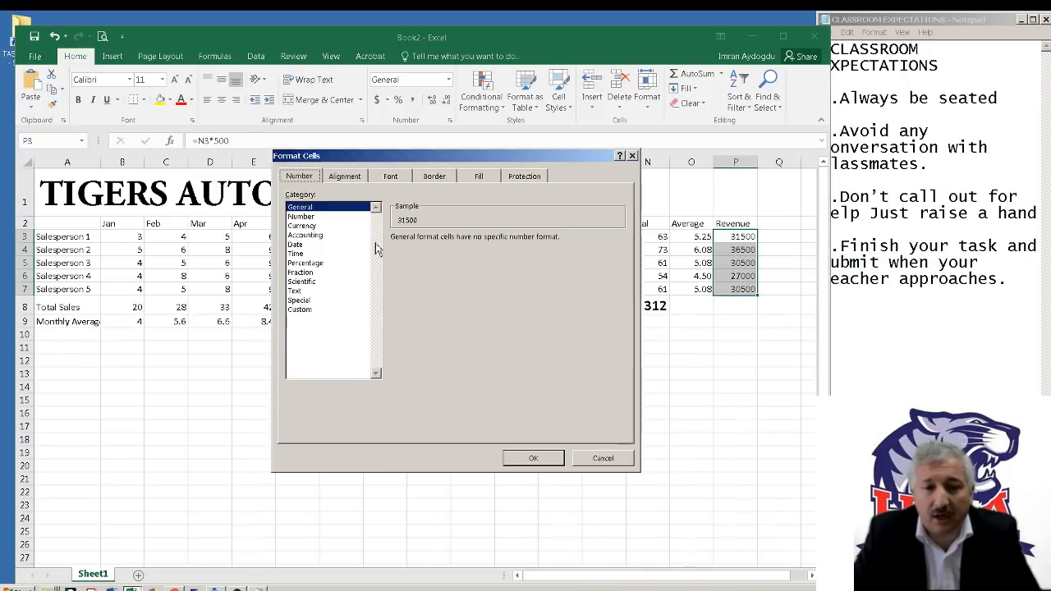
{"action": "left_click", "coordinate": [306, 227]}
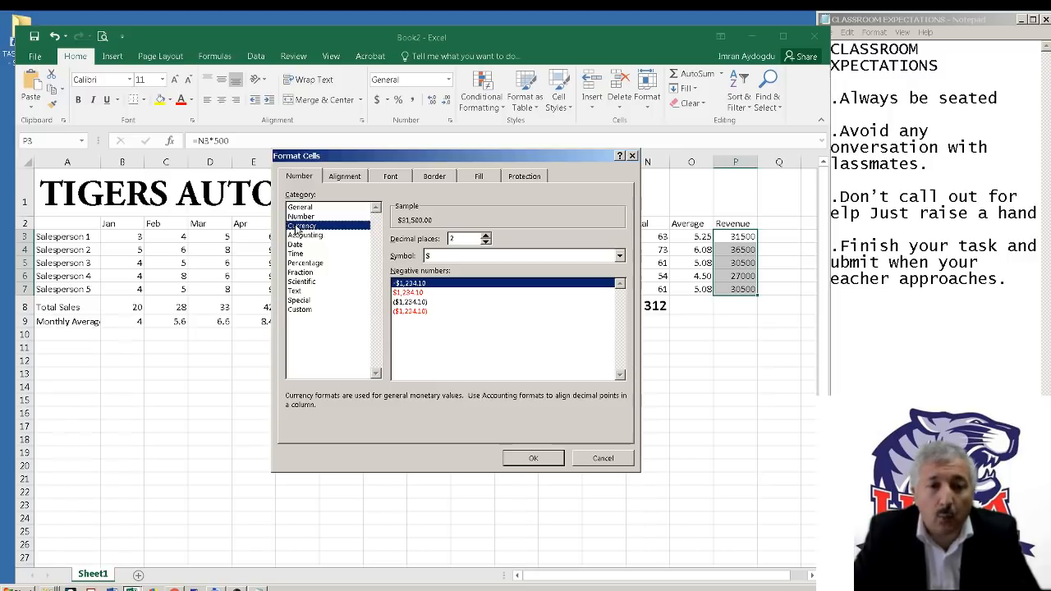
{"action": "left_click", "coordinate": [434, 261]}
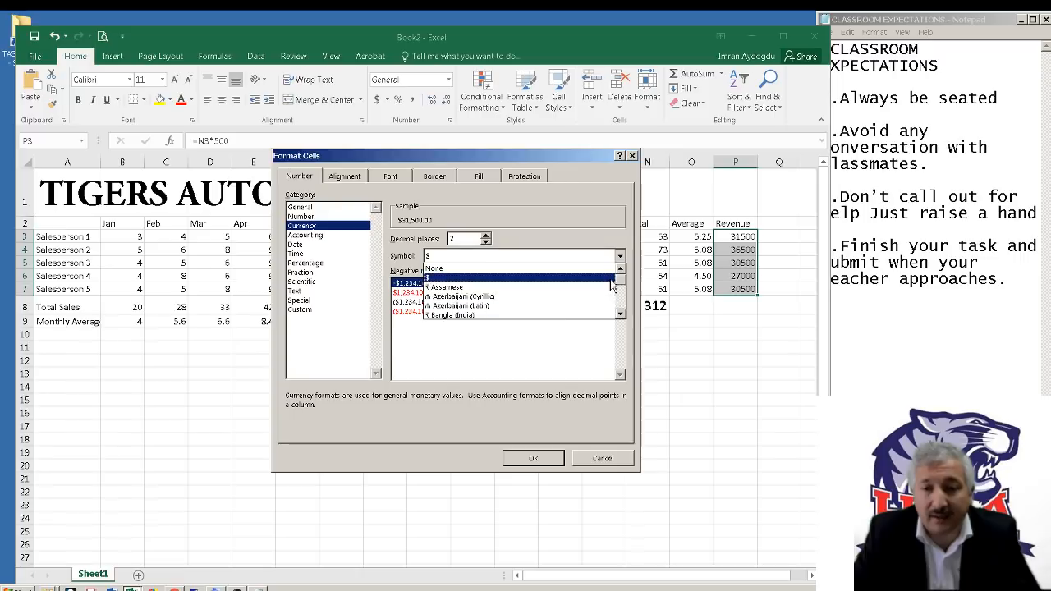
{"action": "mouse_move", "coordinate": [620, 280]}
{"action": "left_mouse_down"}
{"action": "mouse_move", "coordinate": [623, 312]}
{"action": "mouse_move", "coordinate": [623, 264]}
{"action": "left_mouse_up"}
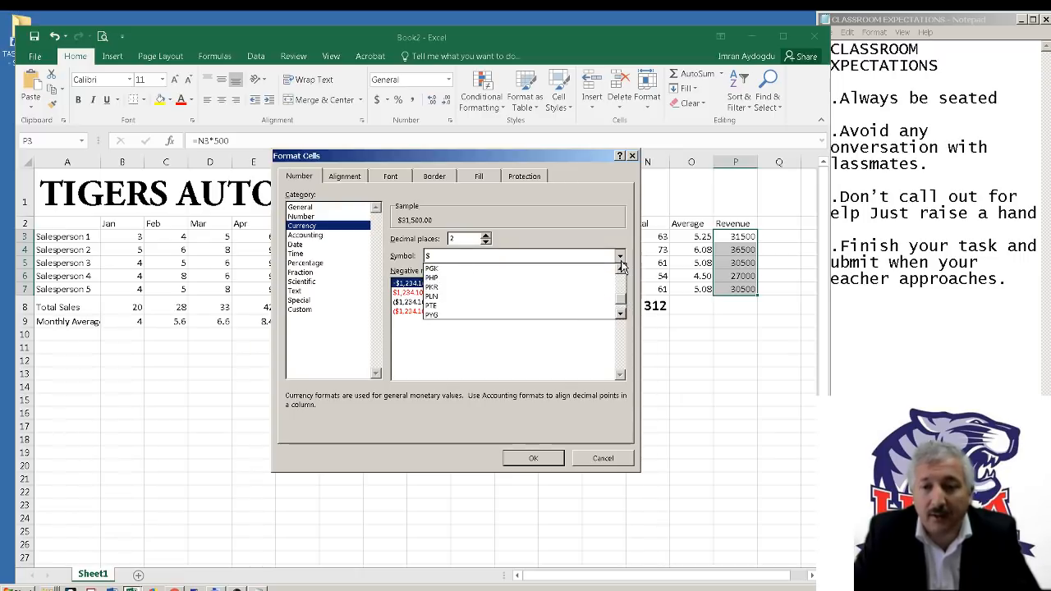
{"action": "left_click", "coordinate": [621, 256]}
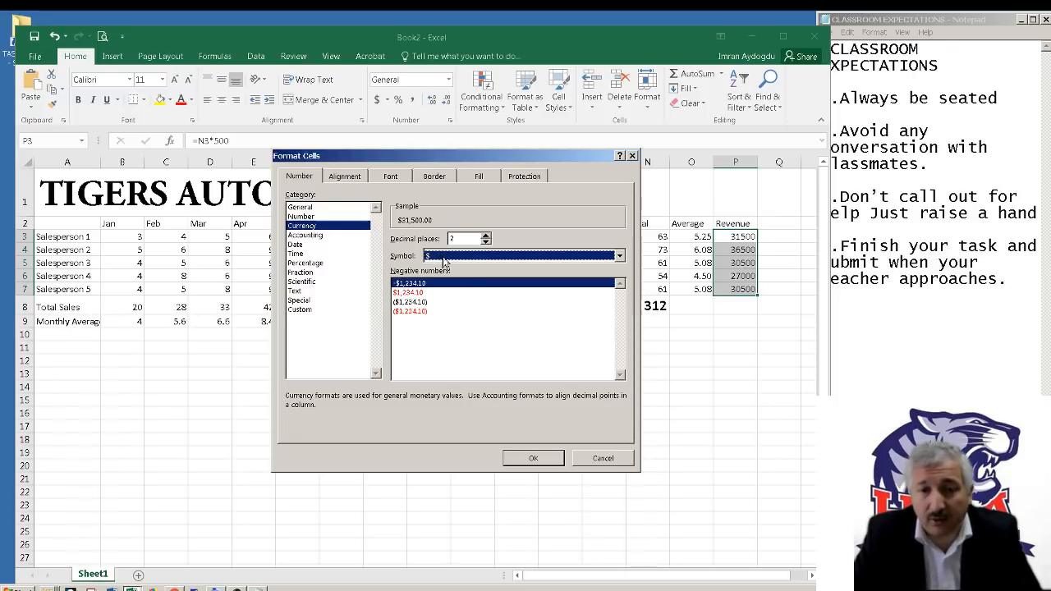
{"action": "left_click", "coordinate": [465, 238]}
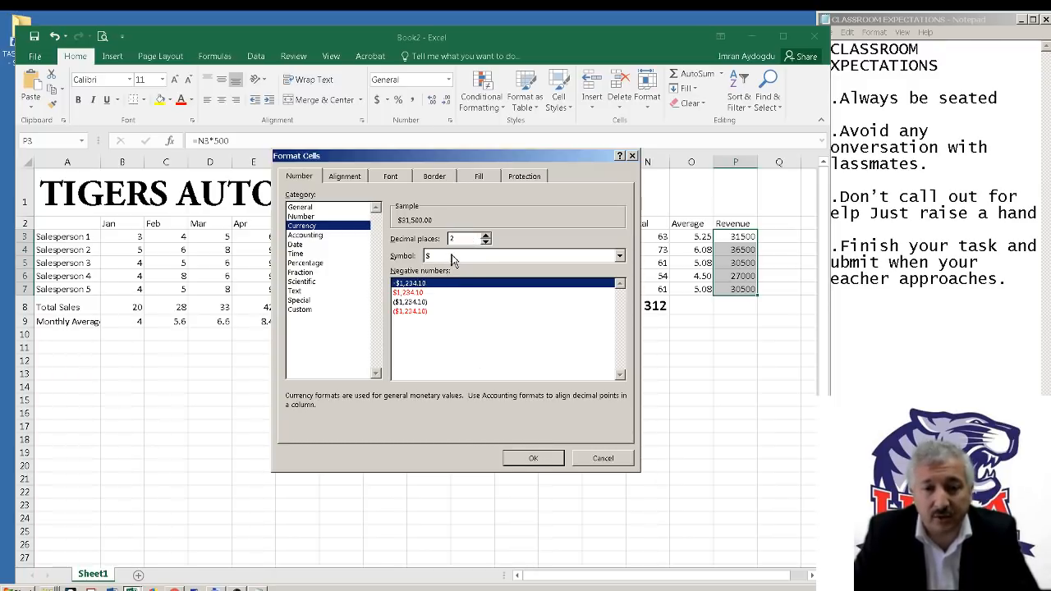
{"action": "left_click", "coordinate": [534, 457]}
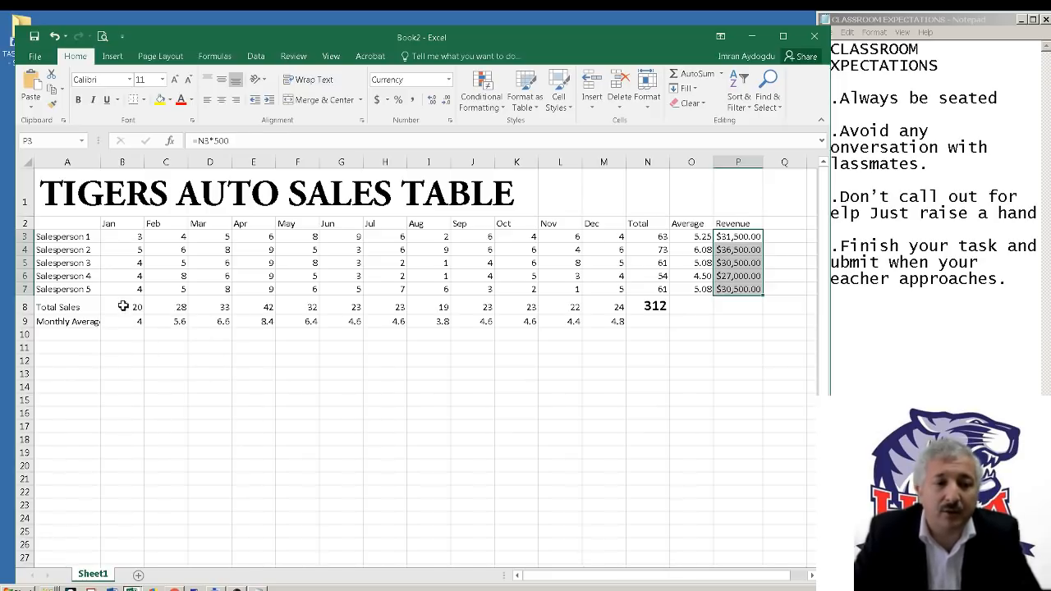
Apply the Green - Yellow - Red color scale to the monthly Total Sales in B8:M8
{"action": "left_click_drag", "start_coordinate": [123, 307], "coordinate": [617, 305]}
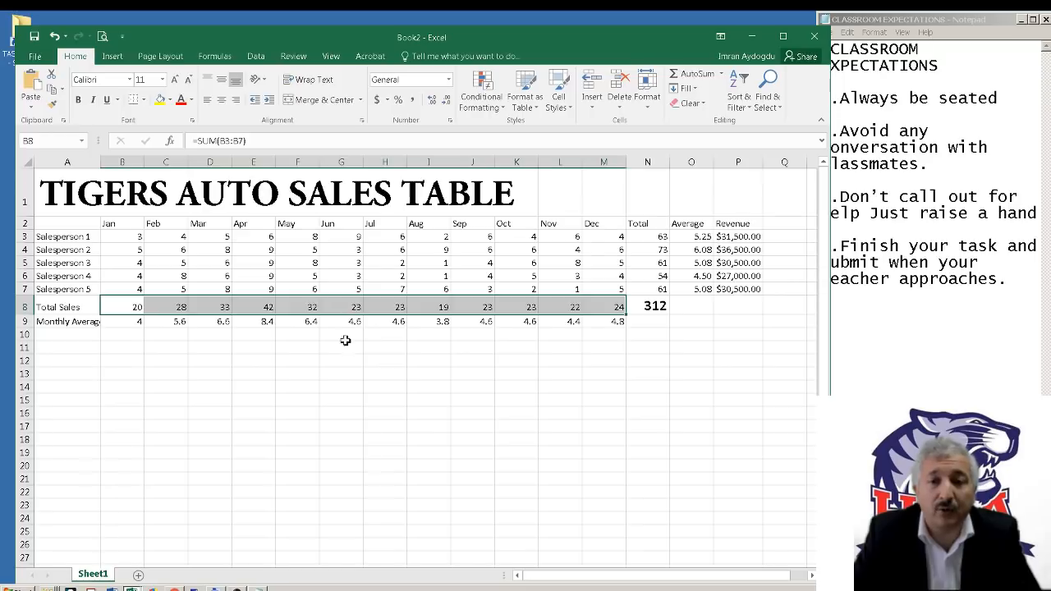
{"action": "left_click", "coordinate": [484, 101]}
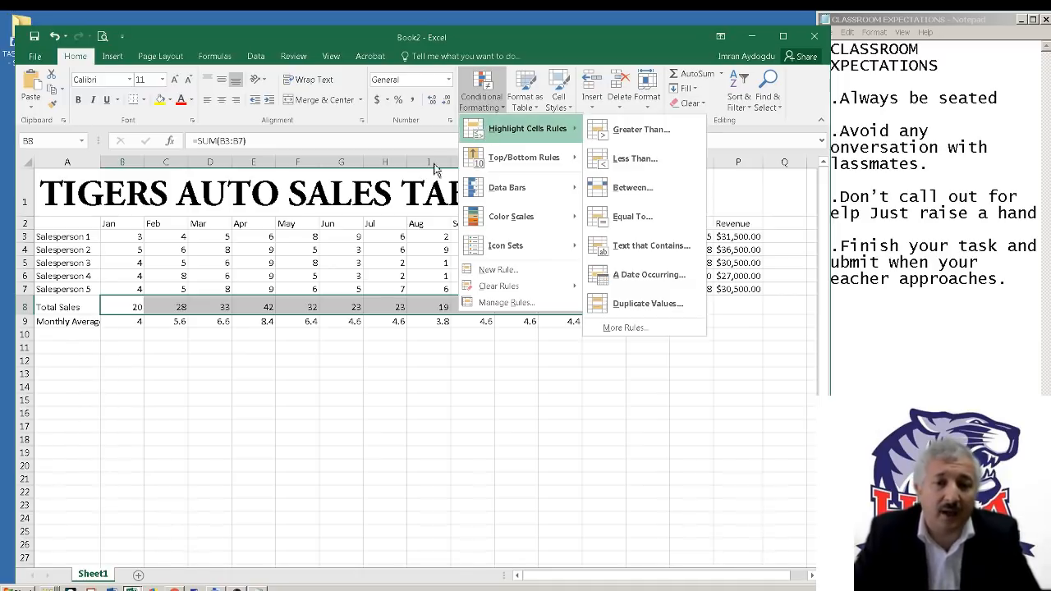
{"action": "mouse_move", "coordinate": [526, 232]}
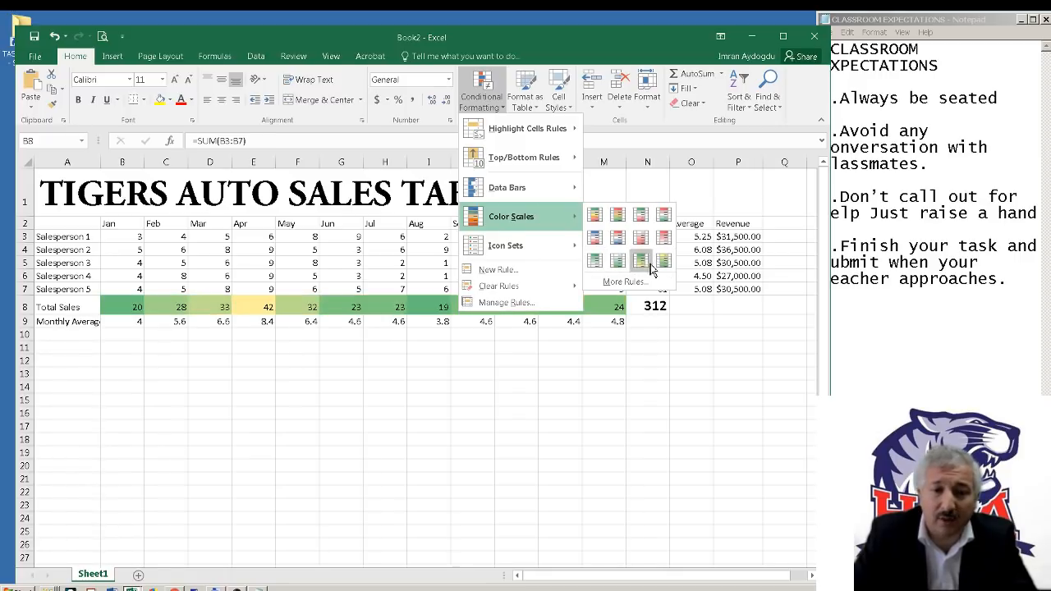
{"action": "left_click", "coordinate": [596, 218]}
{"action": "left_click", "coordinate": [357, 401]}
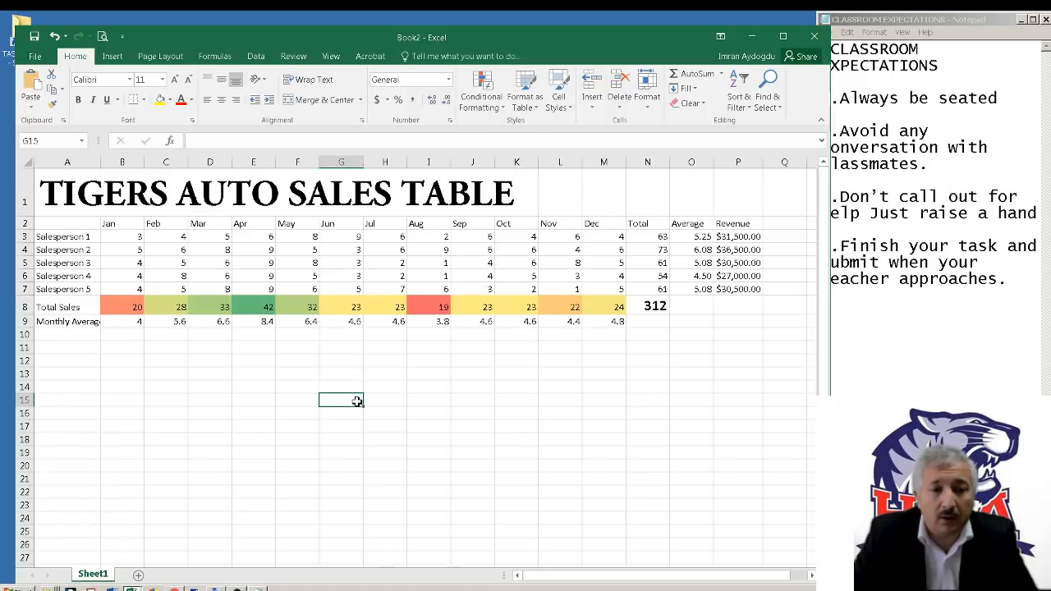
{"action": "left_click_drag", "start_coordinate": [130, 306], "coordinate": [261, 309]}
{"action": "left_click", "coordinate": [273, 372]}
{"action": "left_click", "coordinate": [258, 306]}
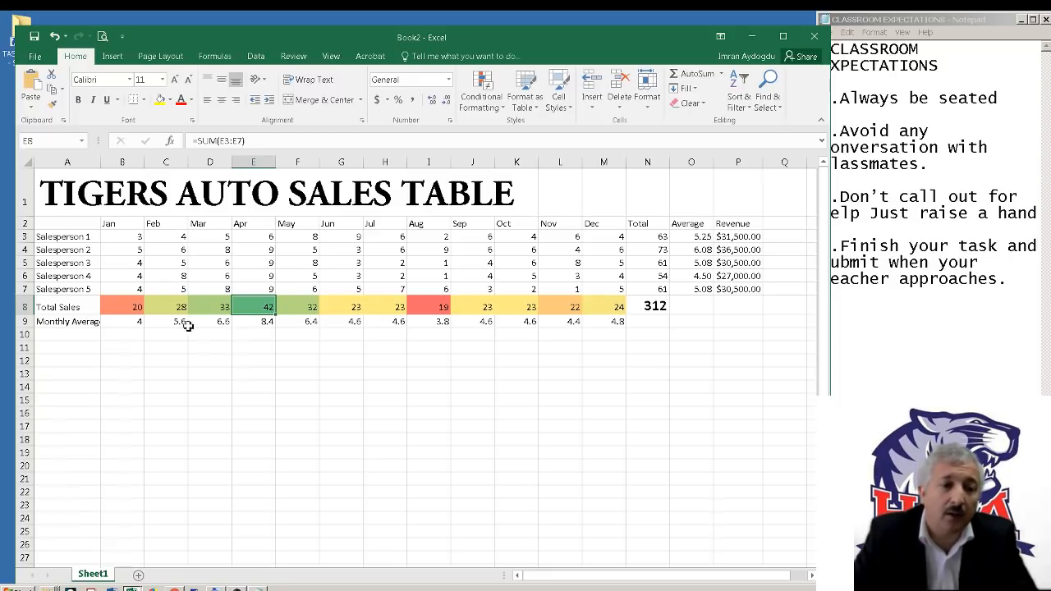
Apply the Green - Yellow - Red color scale to the Monthly Average values in B9:M9
{"action": "left_click_drag", "start_coordinate": [132, 321], "coordinate": [604, 321]}
{"action": "left_click", "coordinate": [481, 92]}
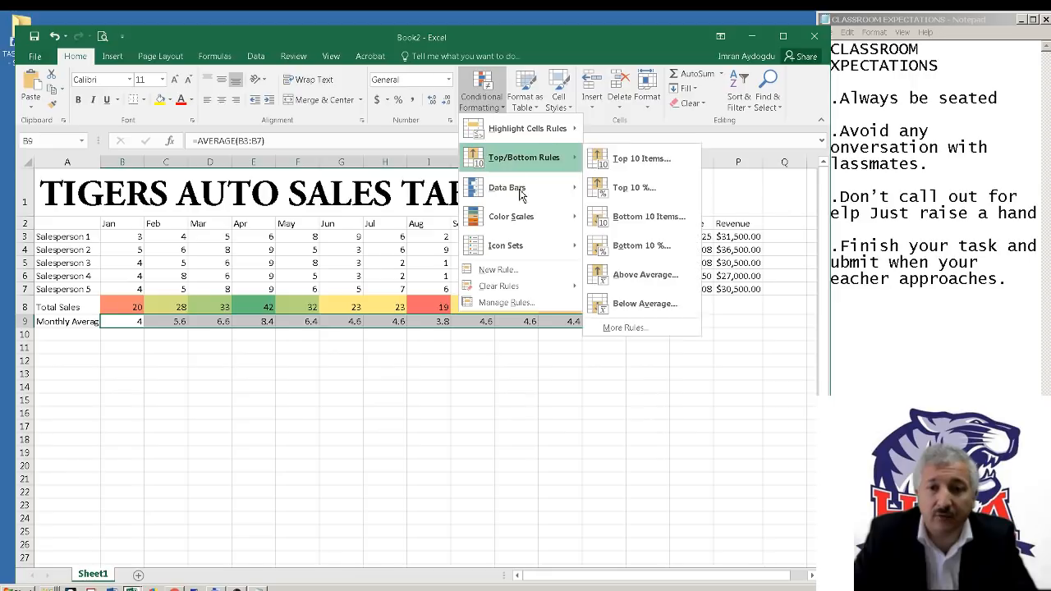
{"action": "mouse_move", "coordinate": [564, 225]}
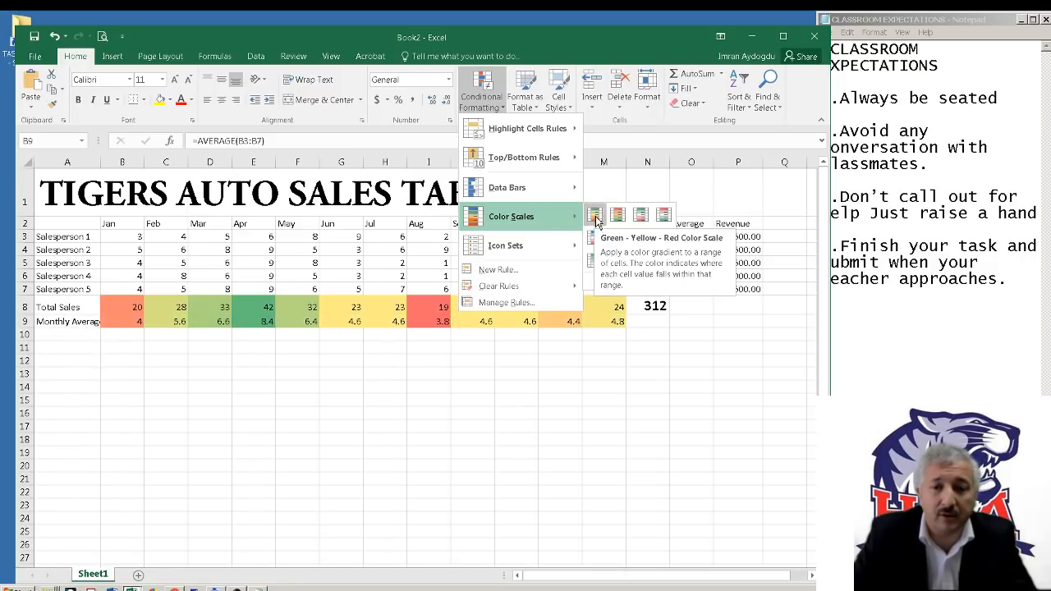
{"action": "left_click", "coordinate": [595, 216]}
{"action": "left_click", "coordinate": [630, 372]}
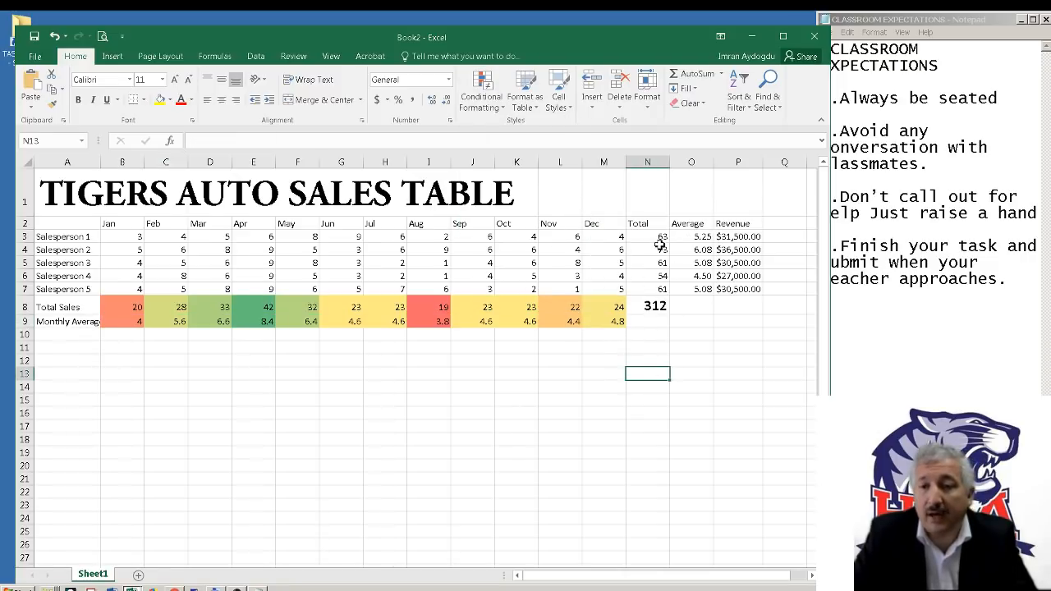
Try one Green - Yellow - Red color scale across Total, Average and Revenue in N3:P7, and undo it
{"action": "left_click_drag", "start_coordinate": [662, 238], "coordinate": [762, 288]}
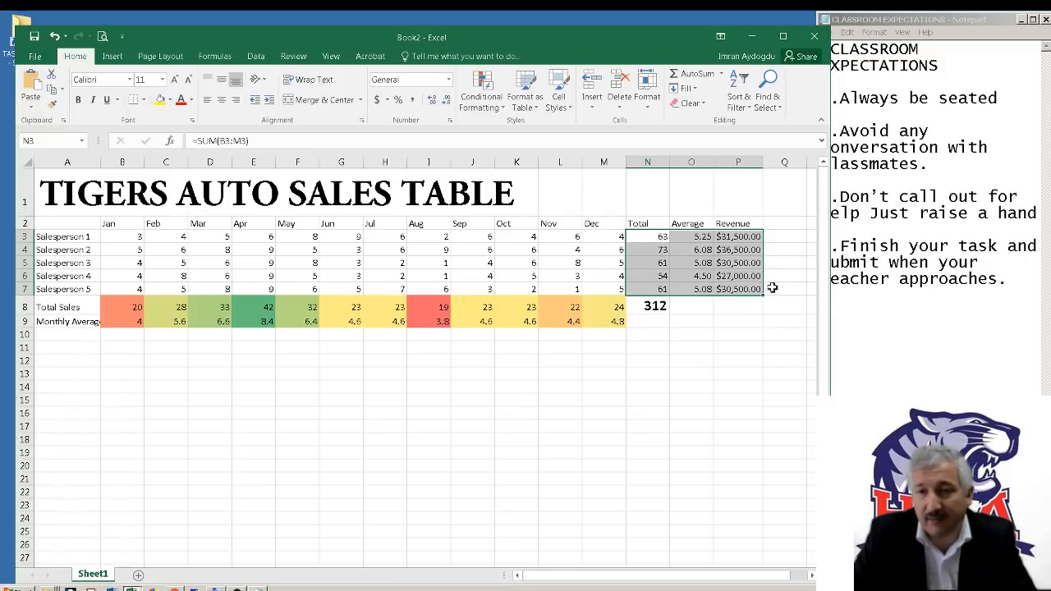
{"action": "left_click", "coordinate": [727, 320]}
{"action": "left_click_drag", "start_coordinate": [662, 237], "coordinate": [757, 286]}
{"action": "left_click", "coordinate": [487, 103]}
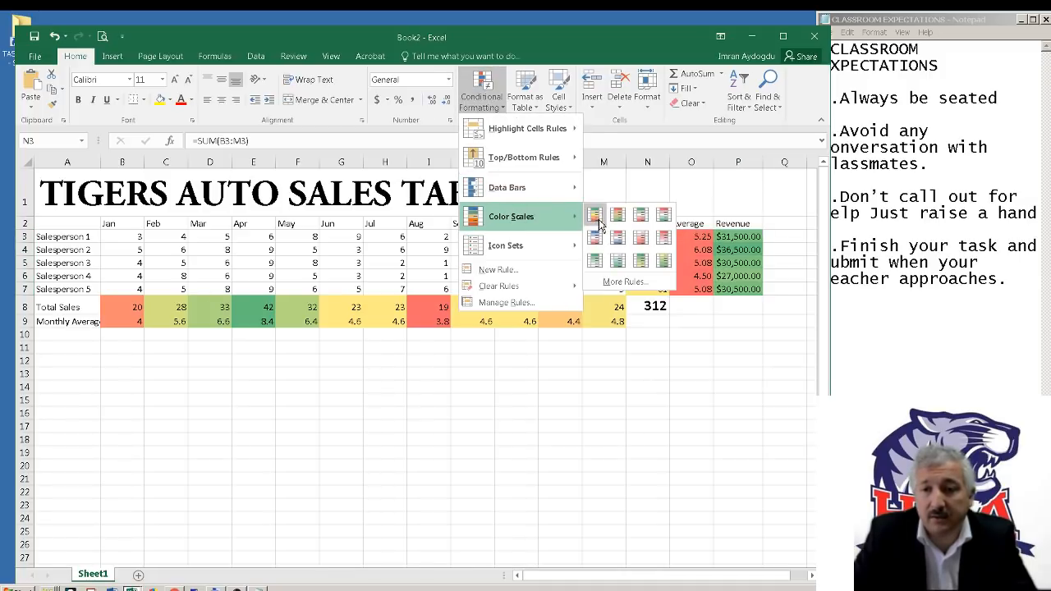
{"action": "left_click", "coordinate": [597, 218]}
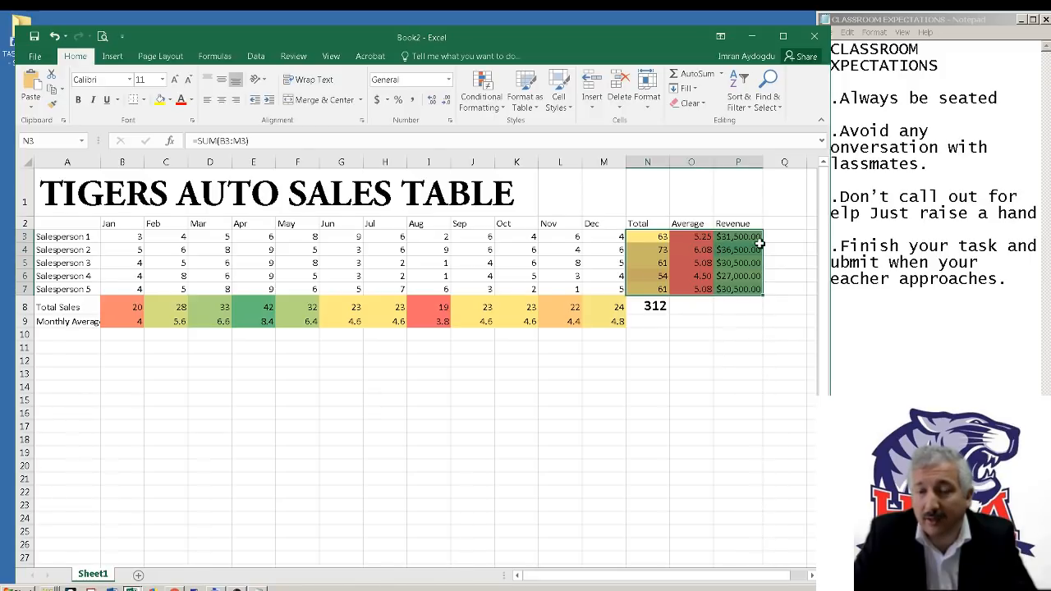
{"action": "left_click", "coordinate": [56, 40]}
{"action": "left_click", "coordinate": [720, 399]}
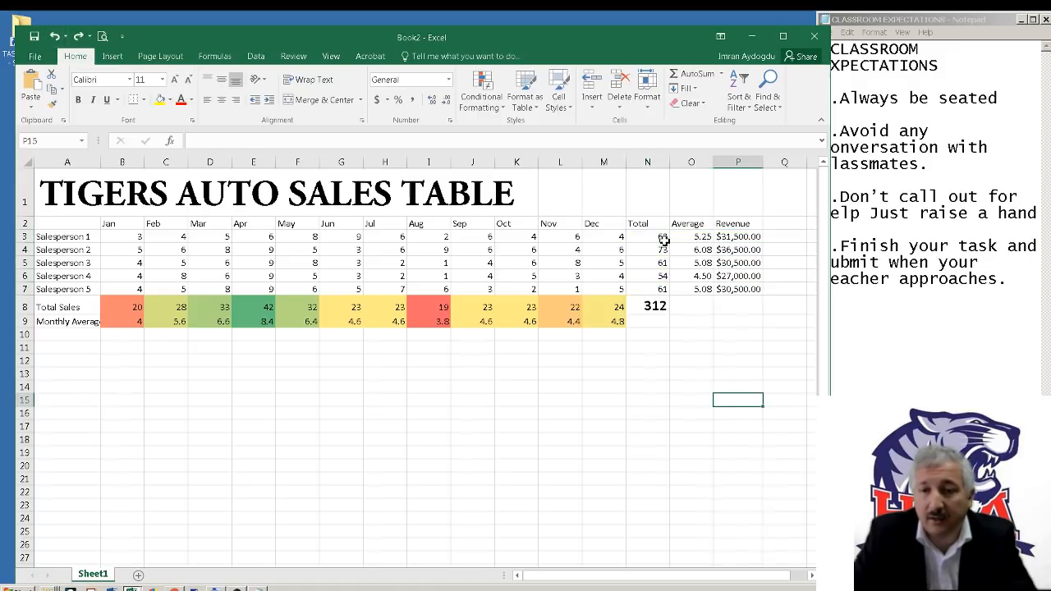
Apply the Green - Yellow - Red color scale to the salespeople's Total values in N3:N7 only
{"action": "left_click_drag", "start_coordinate": [664, 237], "coordinate": [665, 289]}
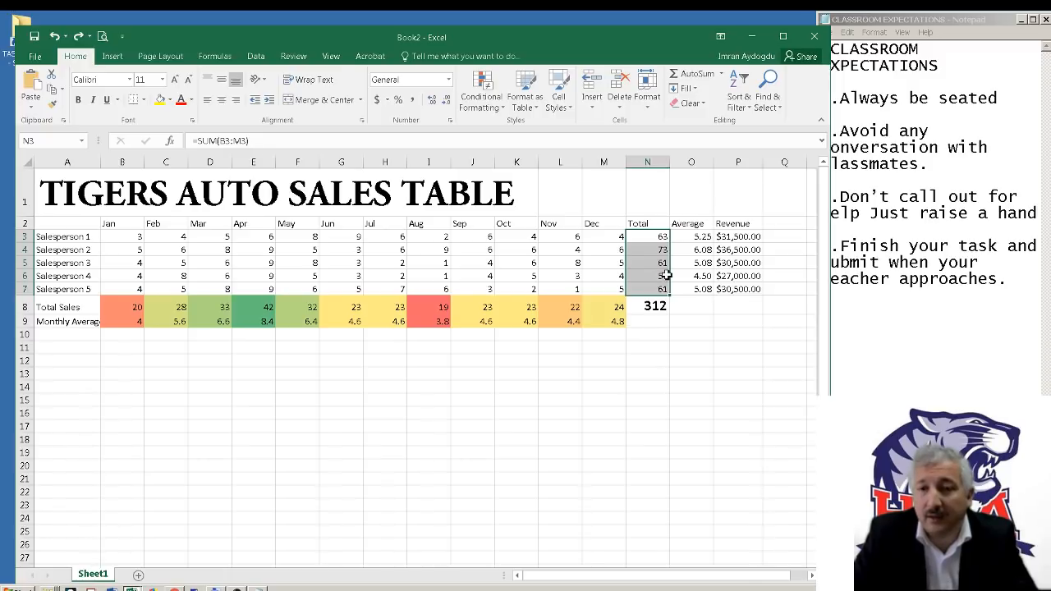
{"action": "left_click", "coordinate": [476, 102]}
{"action": "mouse_move", "coordinate": [494, 223]}
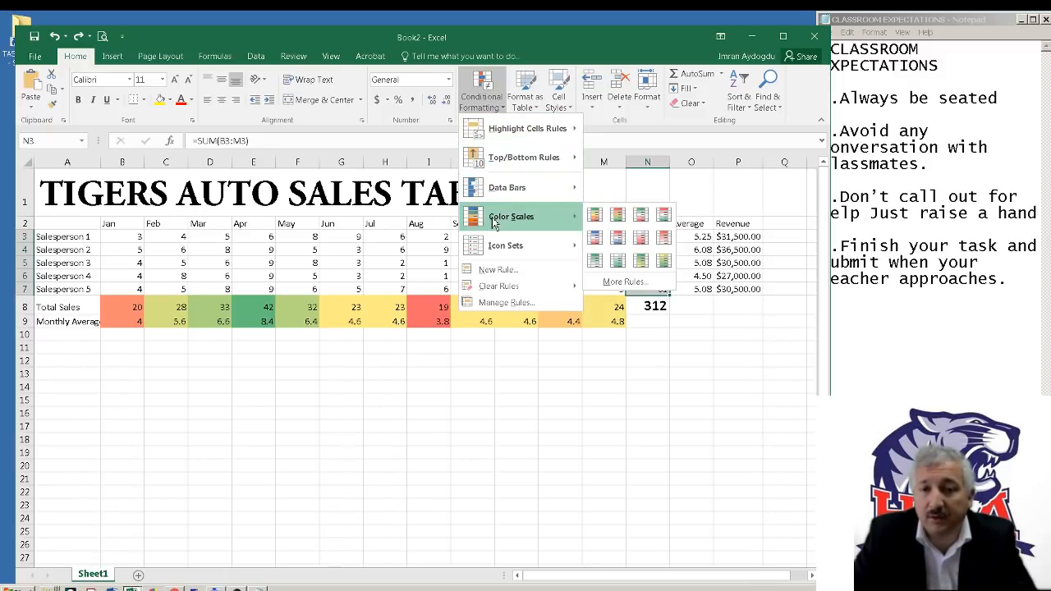
{"action": "left_click", "coordinate": [593, 215]}
Apply the Green - Yellow - Red color scale to the Average values in O3:O7
{"action": "left_click", "coordinate": [709, 237]}
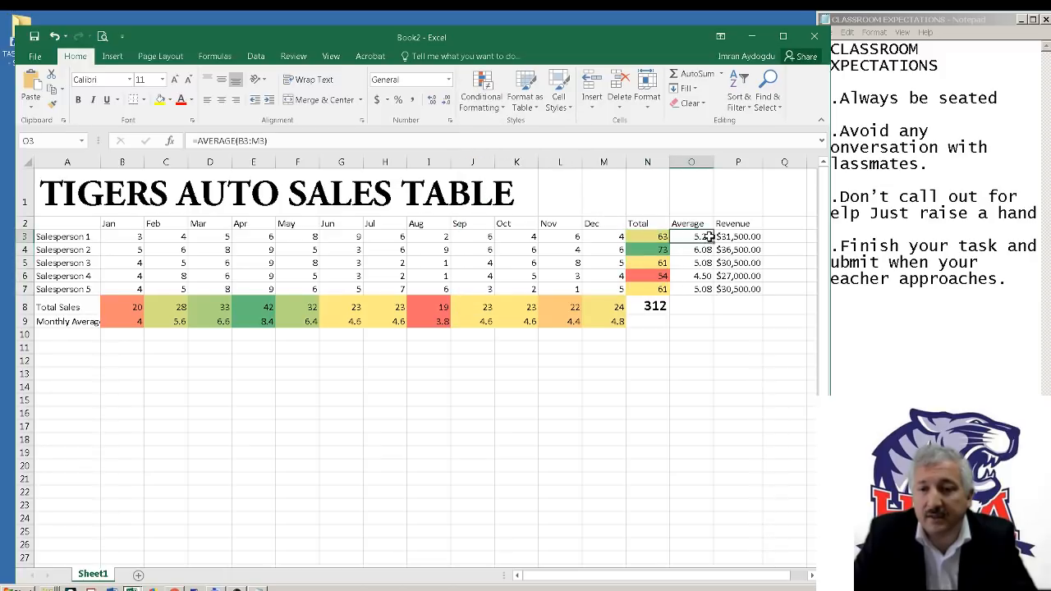
{"action": "left_click_drag", "start_coordinate": [710, 236], "coordinate": [707, 289]}
{"action": "left_click", "coordinate": [481, 102]}
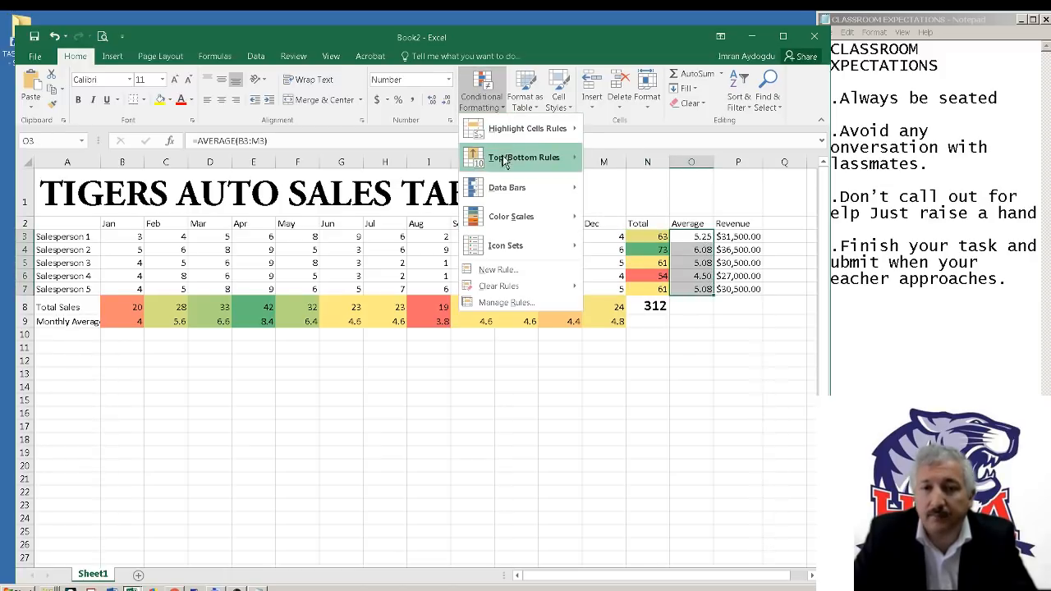
{"action": "mouse_move", "coordinate": [509, 216]}
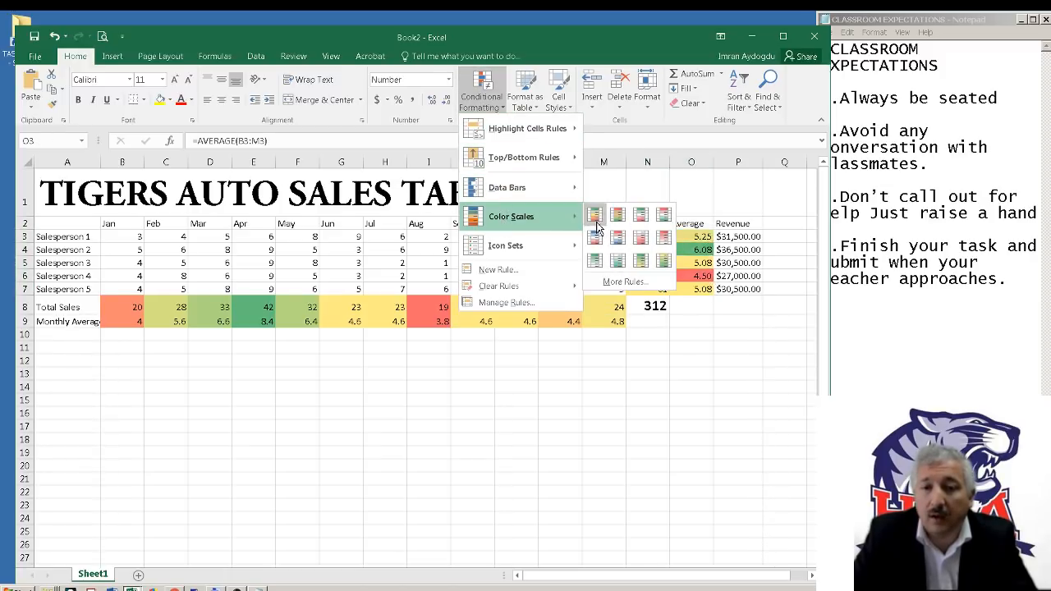
{"action": "left_click", "coordinate": [650, 234]}
Apply the Green - Yellow - Red color scale to the Revenue values in P3:P7
{"action": "left_click_drag", "start_coordinate": [739, 236], "coordinate": [752, 289]}
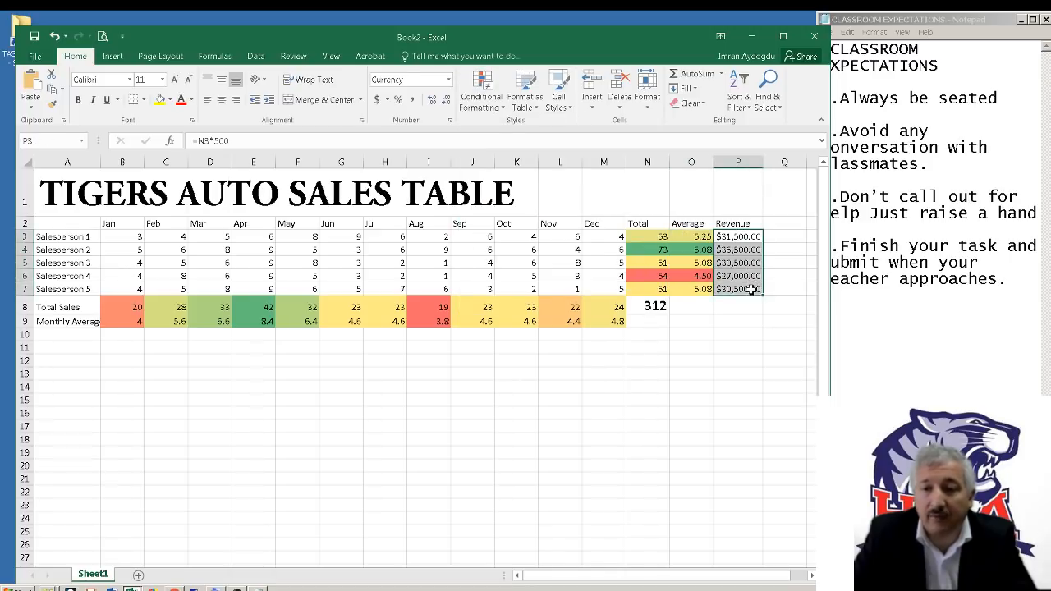
{"action": "left_click", "coordinate": [480, 102]}
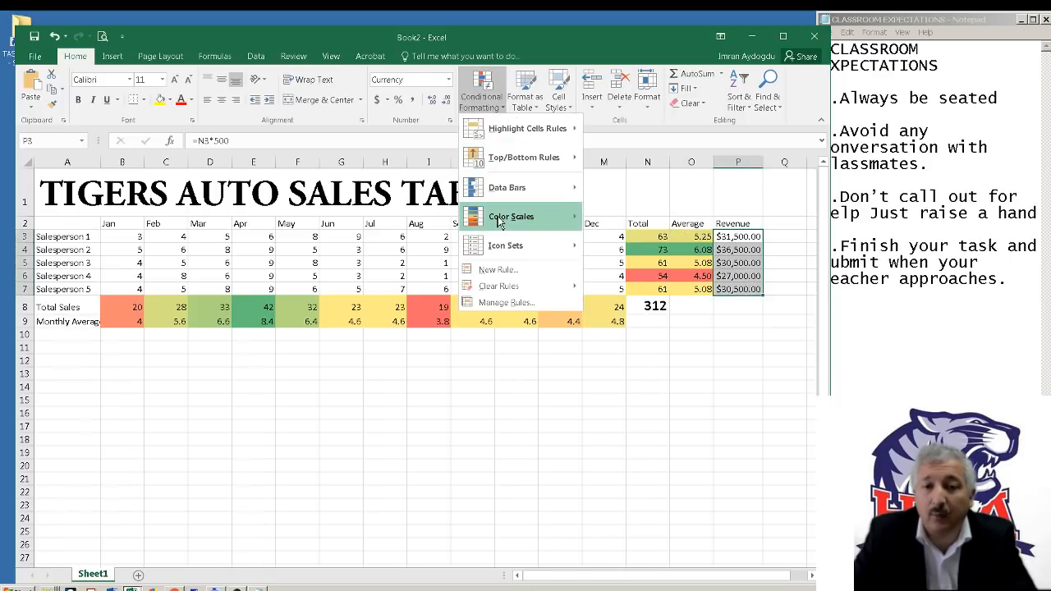
{"action": "mouse_move", "coordinate": [501, 216]}
{"action": "left_click", "coordinate": [592, 216]}
{"action": "left_click", "coordinate": [701, 345]}
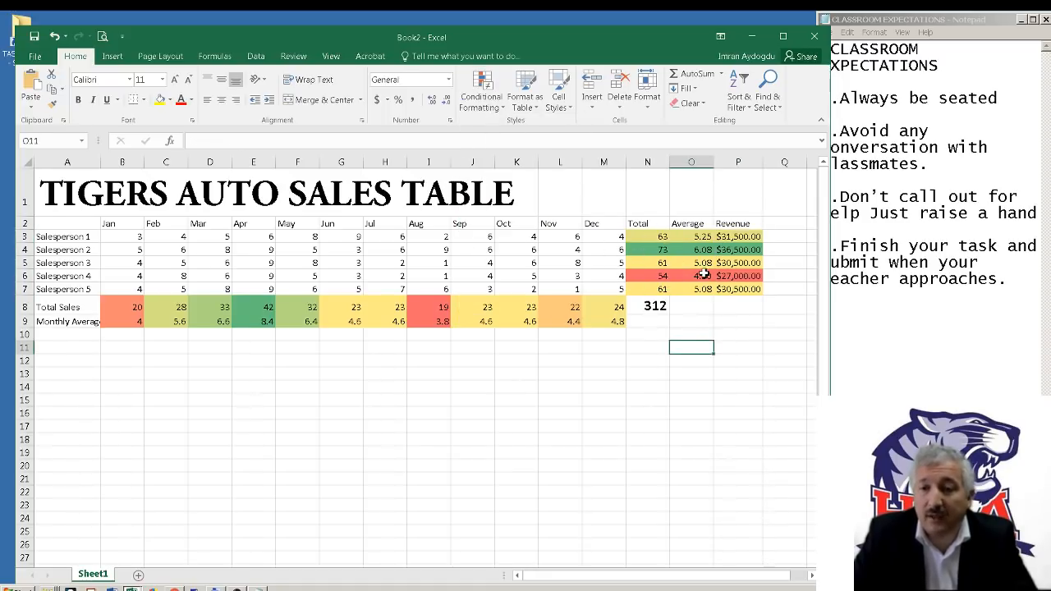
Examine the color-coded Total, Average and Revenue results of Salesperson 2 and Salesperson 4, and the overall total in N8
{"action": "left_click", "coordinate": [73, 251]}
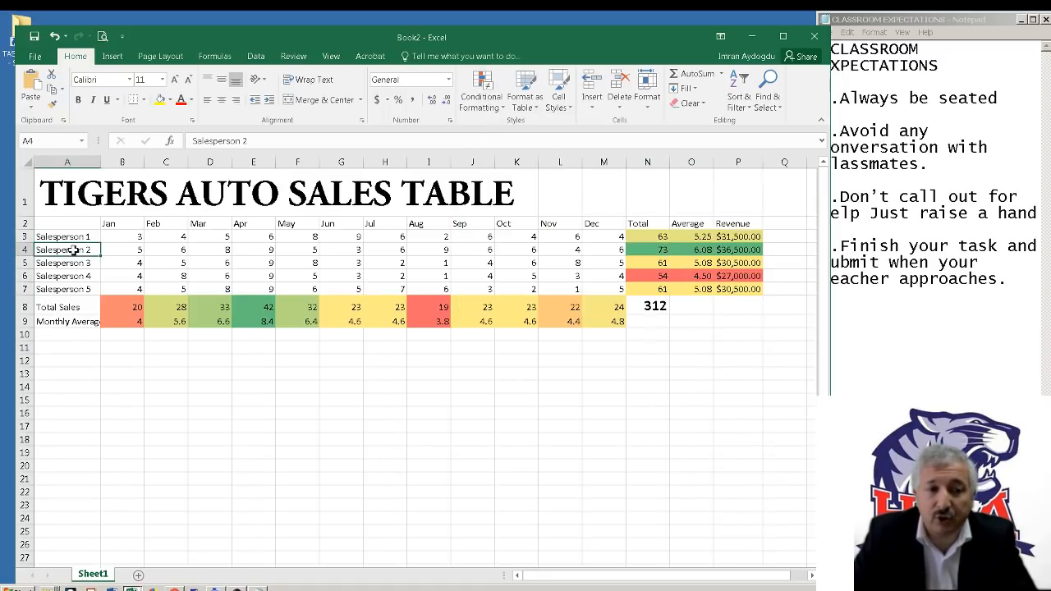
{"action": "left_click", "coordinate": [24, 250]}
{"action": "left_click", "coordinate": [672, 250]}
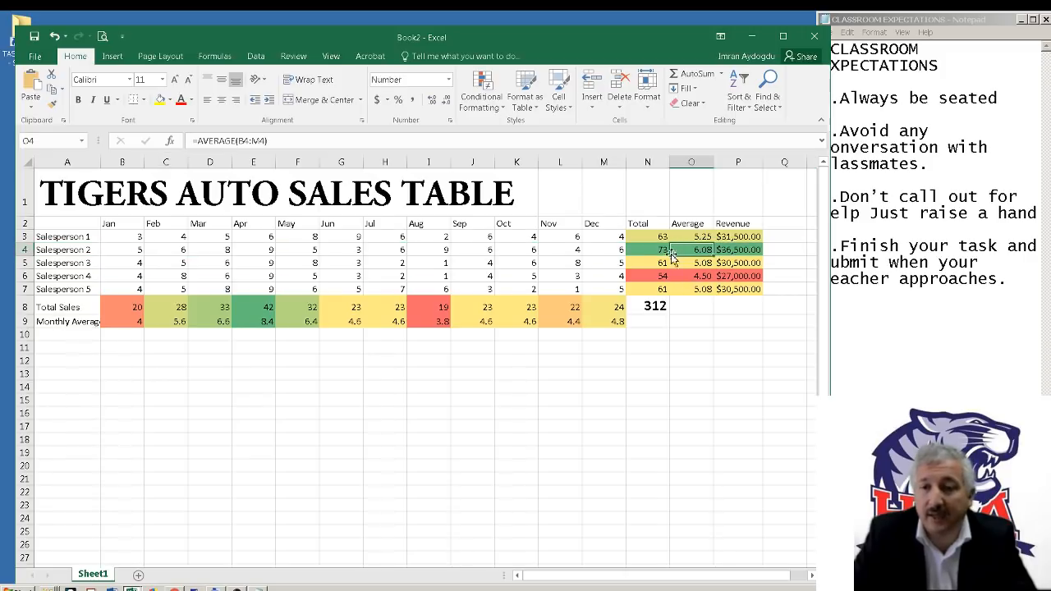
{"action": "left_click", "coordinate": [628, 275]}
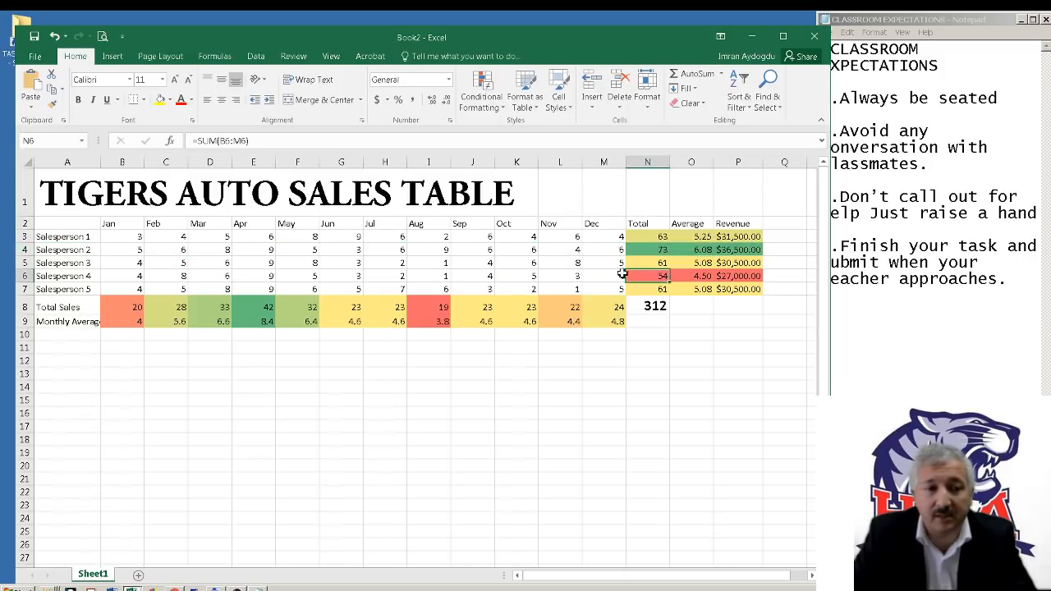
{"action": "left_click", "coordinate": [80, 276]}
{"action": "left_click", "coordinate": [662, 277]}
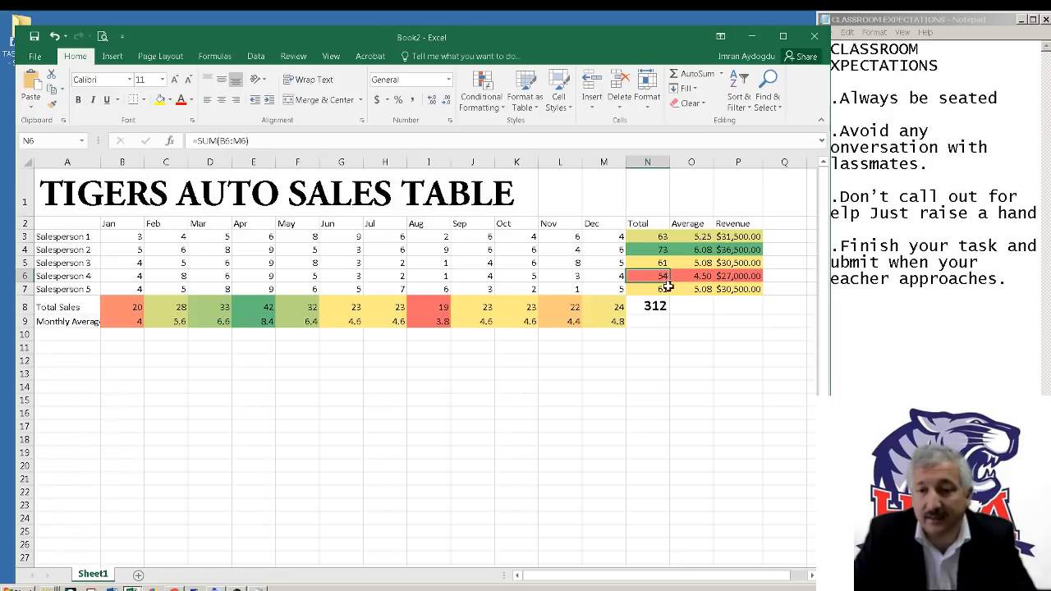
{"action": "left_click", "coordinate": [746, 338]}
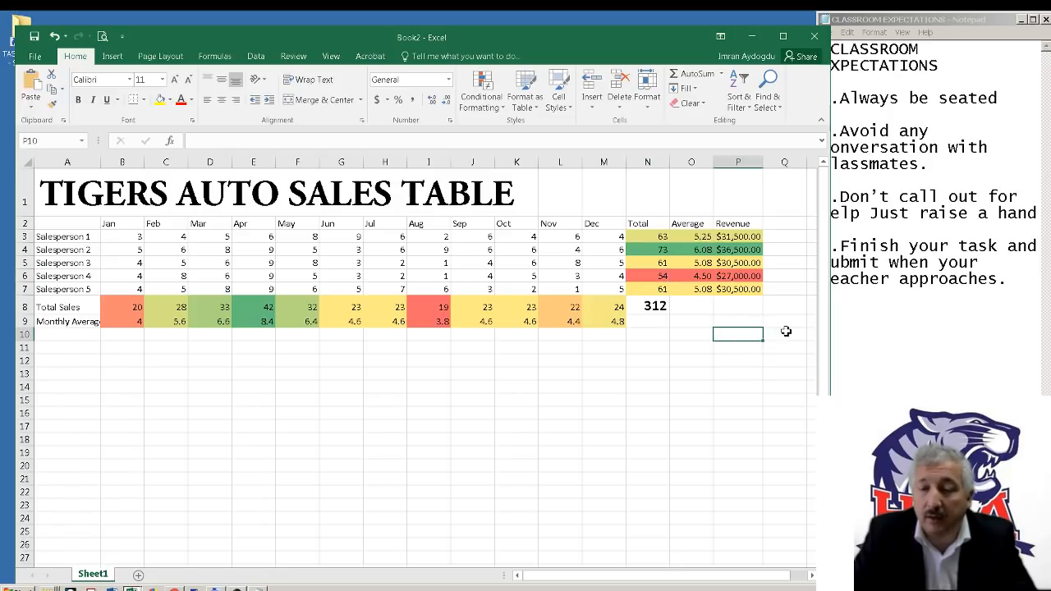
{"action": "left_click", "coordinate": [733, 273]}
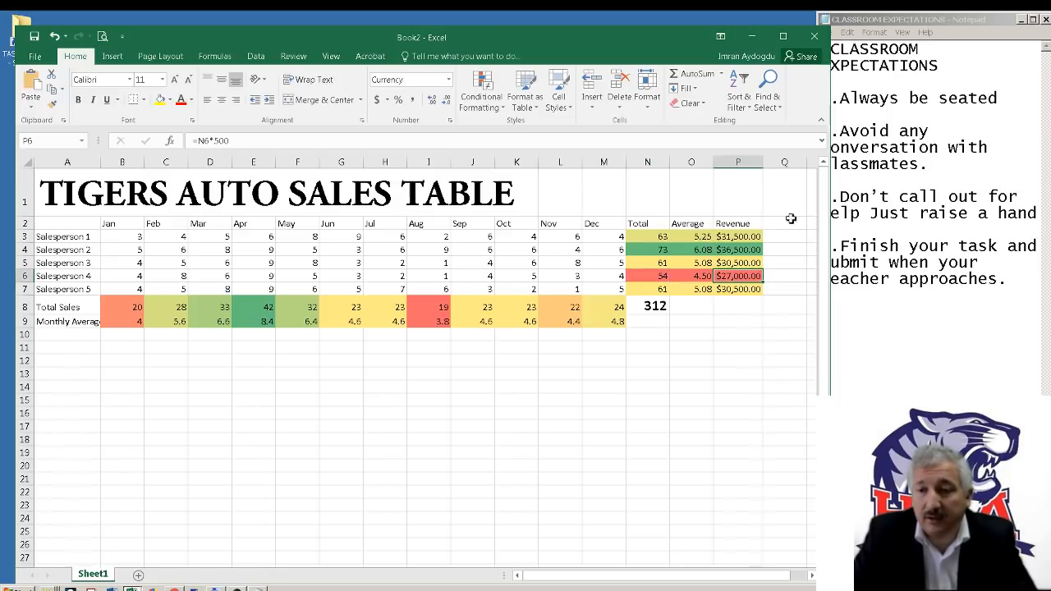
{"action": "left_click", "coordinate": [654, 306]}
{"action": "left_click", "coordinate": [676, 312]}
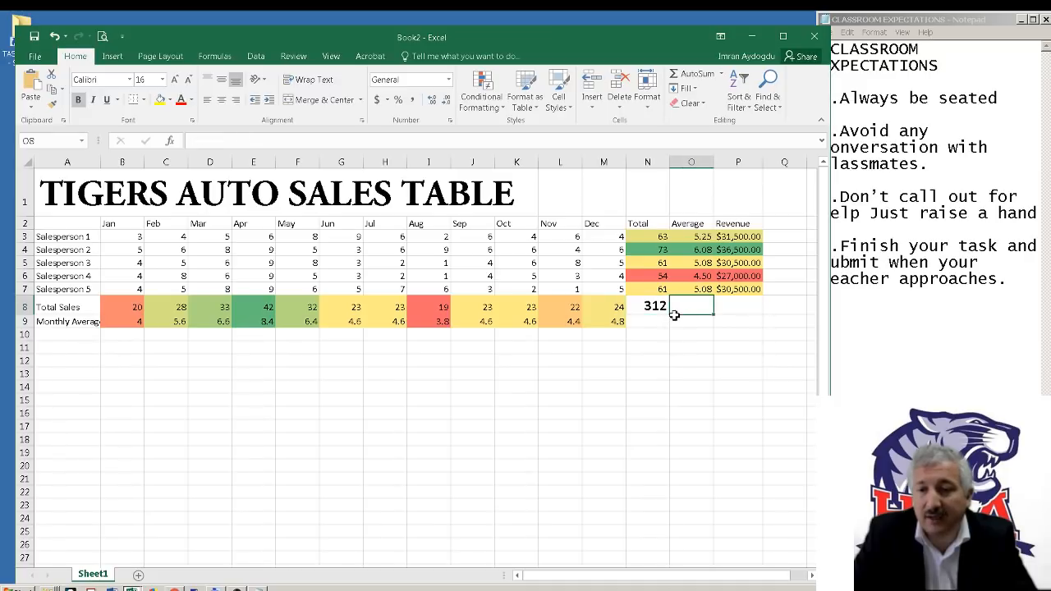
Fill the total formula in N8 across to O8:P8 and widen the Revenue column
{"action": "left_click", "coordinate": [648, 306]}
{"action": "left_click_drag", "start_coordinate": [670, 316], "coordinate": [750, 315]}
{"action": "left_click", "coordinate": [739, 351]}
{"action": "left_click", "coordinate": [742, 310]}
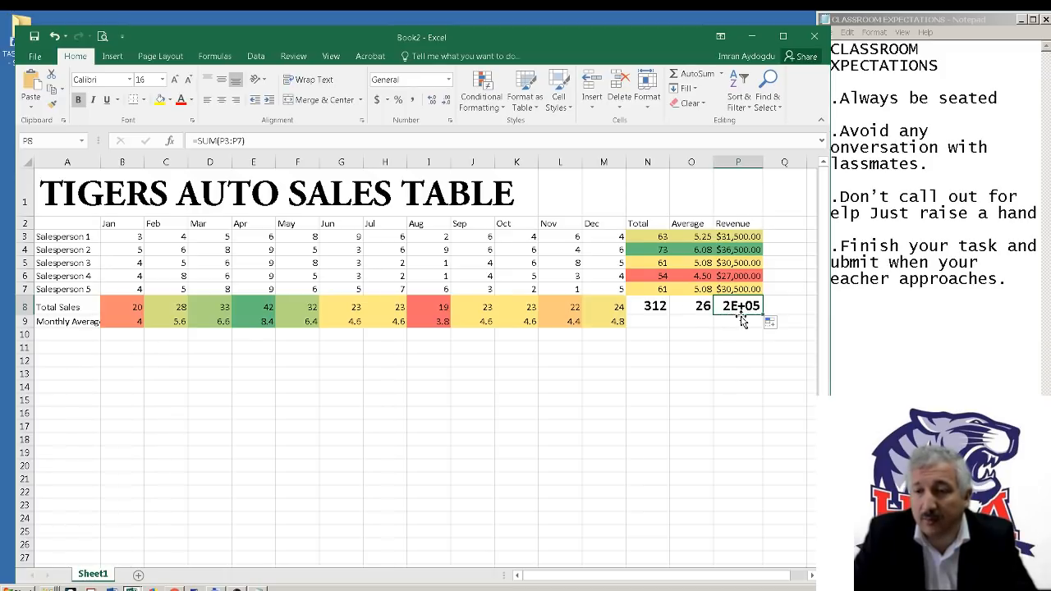
{"action": "left_click_drag", "start_coordinate": [763, 162], "coordinate": [792, 168]}
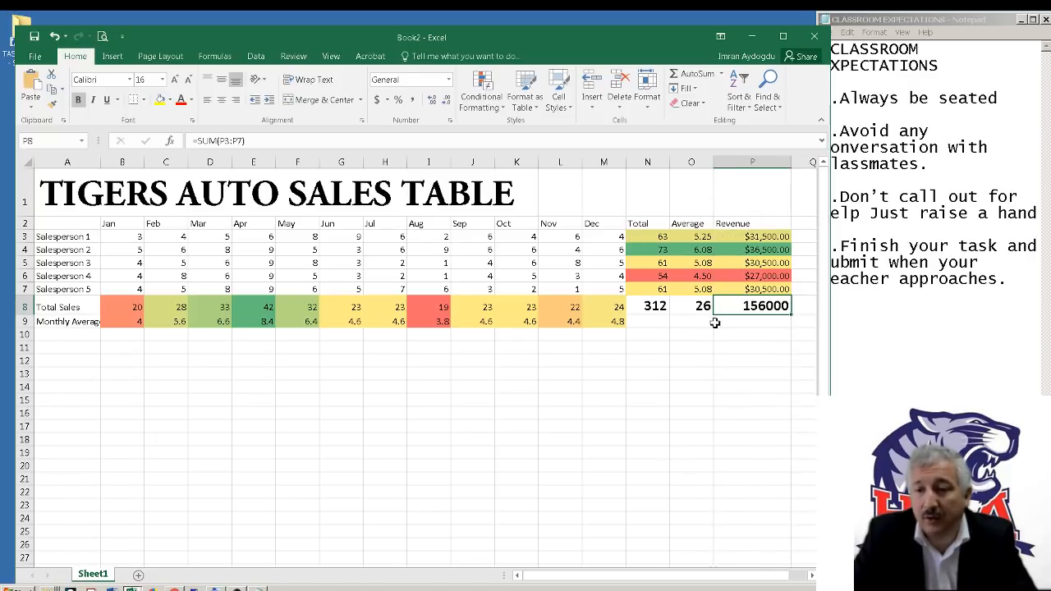
Format the total revenue in P8 as Currency and widen column P to fit it
{"action": "right_click", "coordinate": [752, 308]}
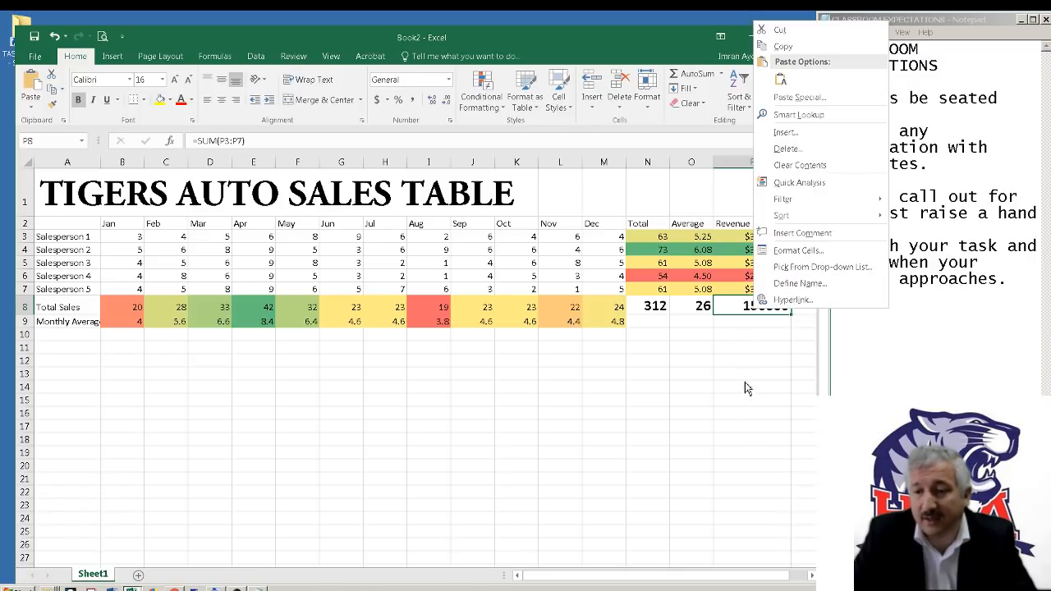
{"action": "left_click", "coordinate": [797, 250]}
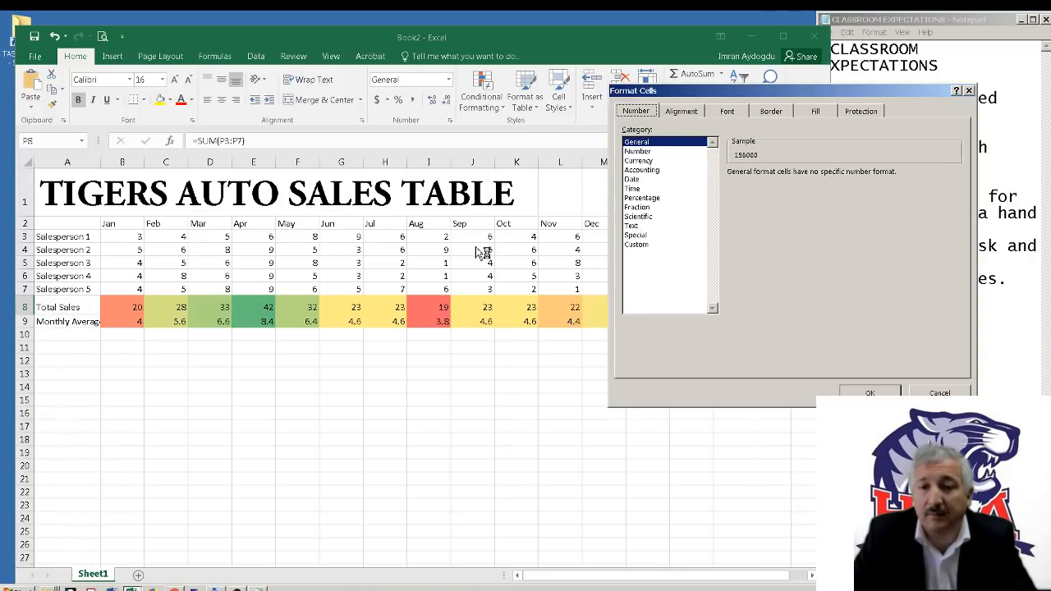
{"action": "left_click", "coordinate": [657, 160]}
{"action": "left_click", "coordinate": [863, 392]}
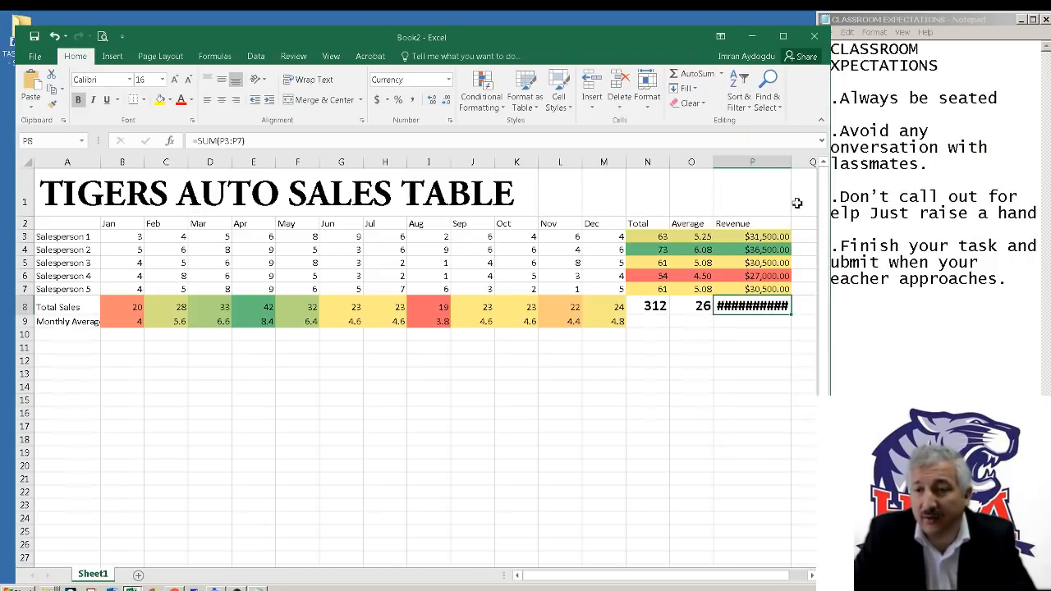
{"action": "left_click_drag", "start_coordinate": [792, 162], "coordinate": [806, 164]}
{"action": "left_click", "coordinate": [769, 373]}
{"action": "left_click", "coordinate": [753, 310]}
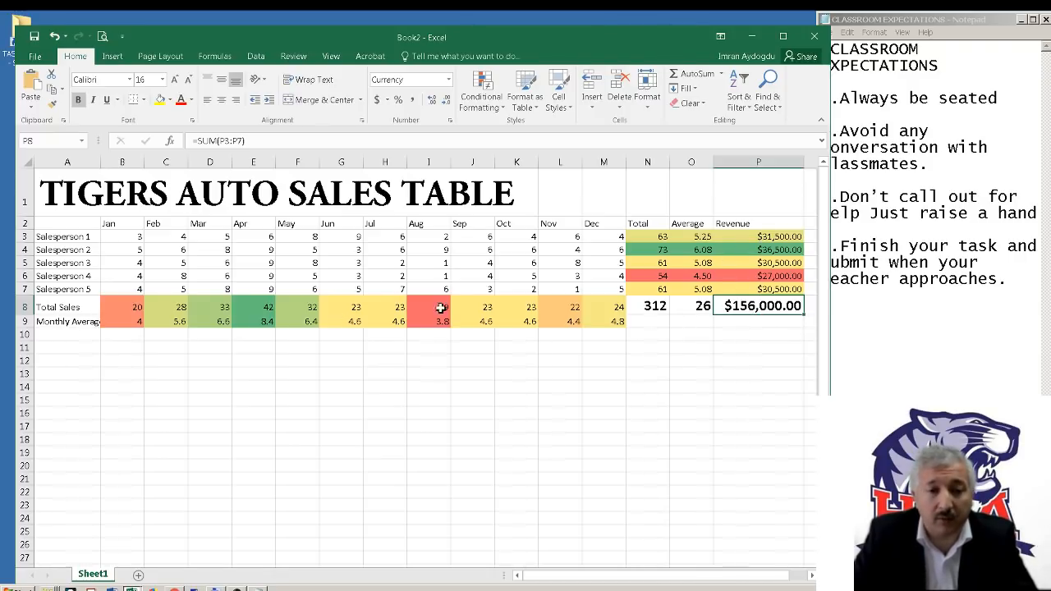
Examine the Salesperson 2 row and the April column from its header to its monthly average
{"action": "left_click", "coordinate": [26, 250]}
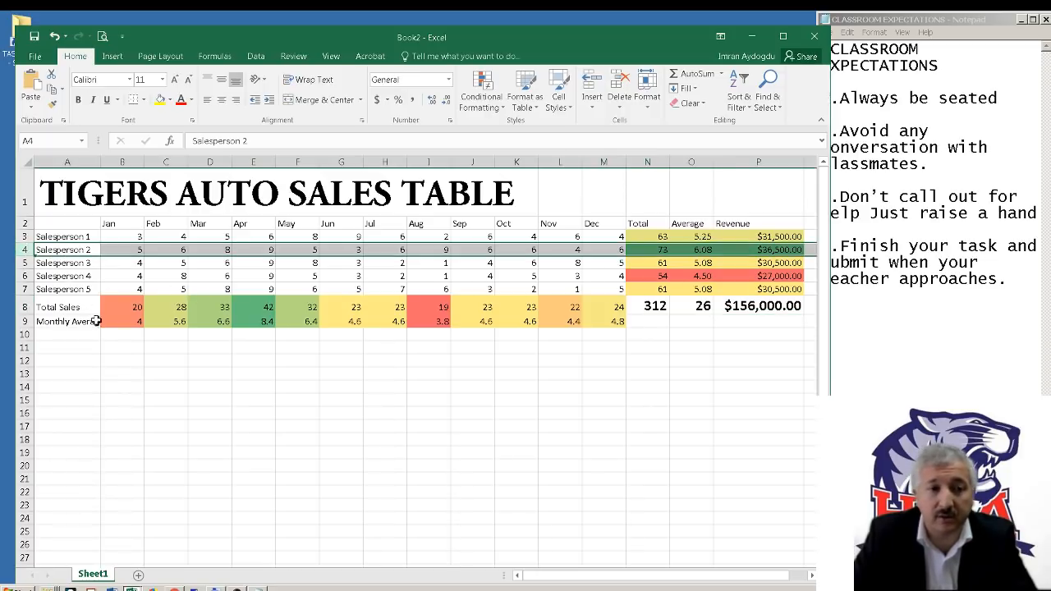
{"action": "left_click", "coordinate": [345, 371]}
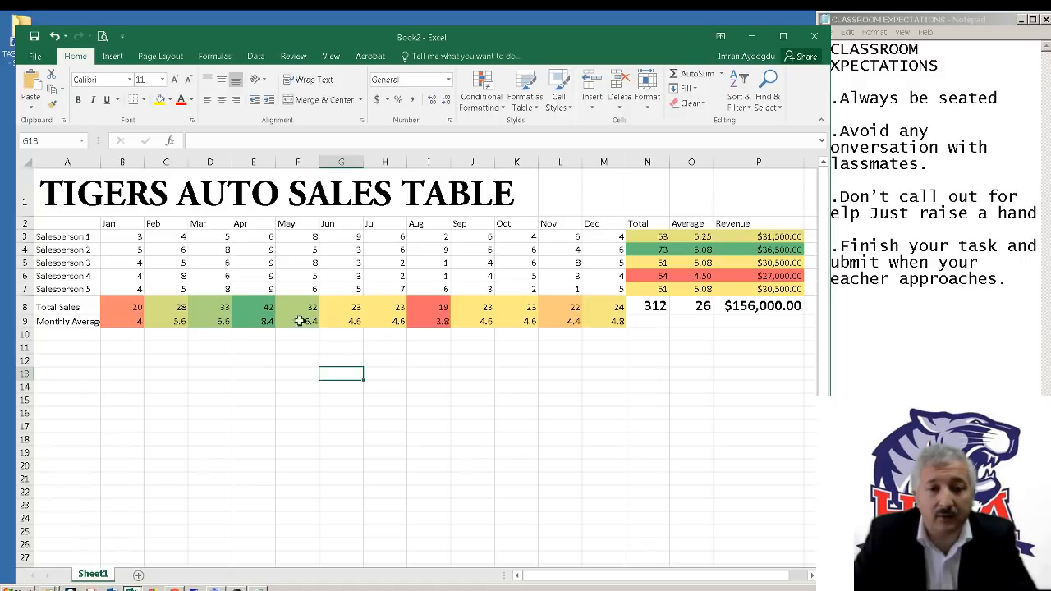
{"action": "left_click_drag", "start_coordinate": [258, 225], "coordinate": [262, 324]}
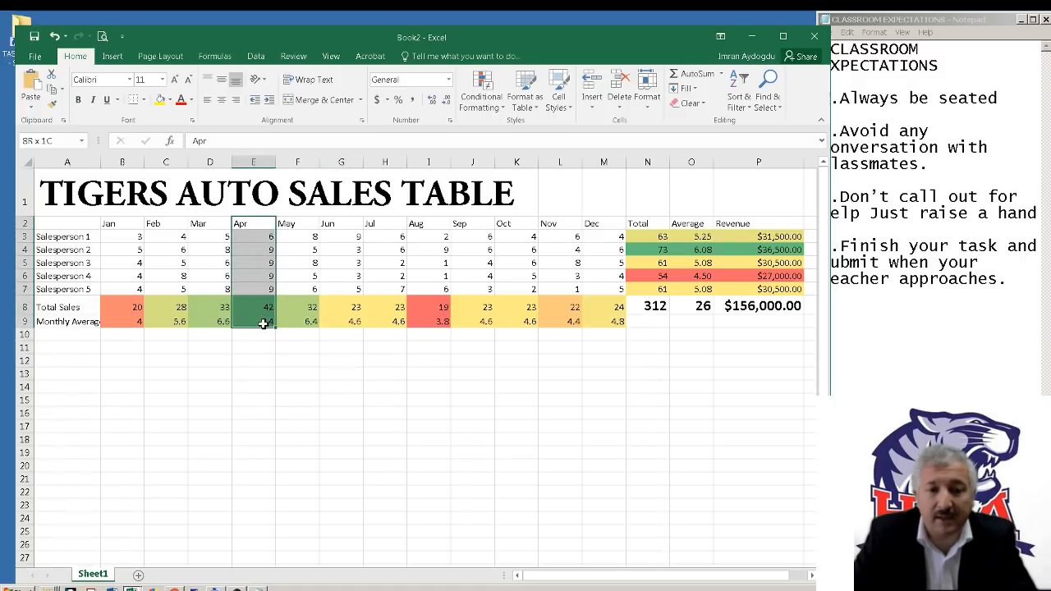
{"action": "left_click", "coordinate": [605, 361]}
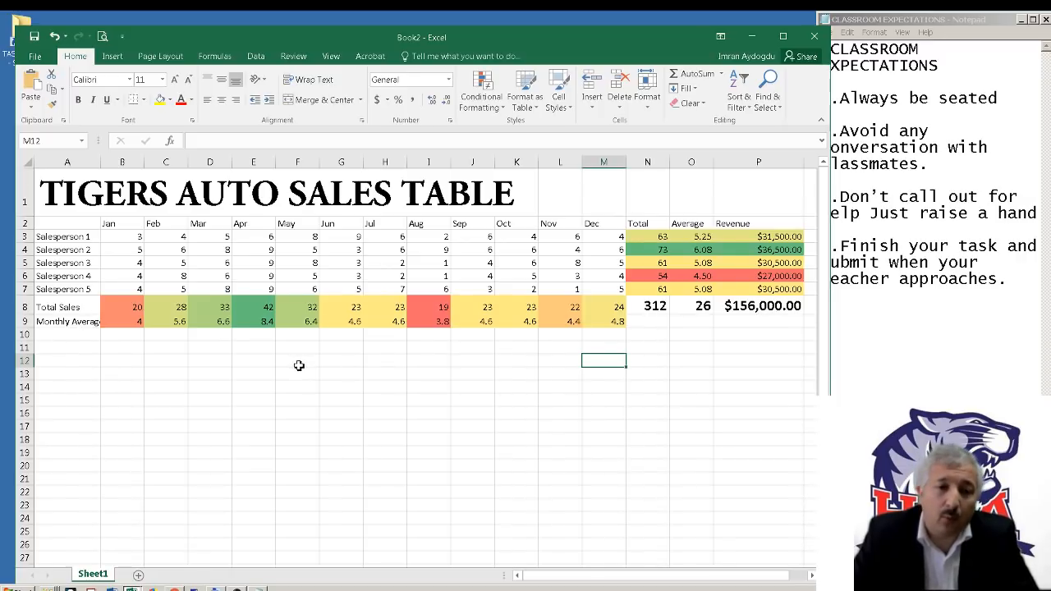
{"action": "left_click", "coordinate": [703, 371]}
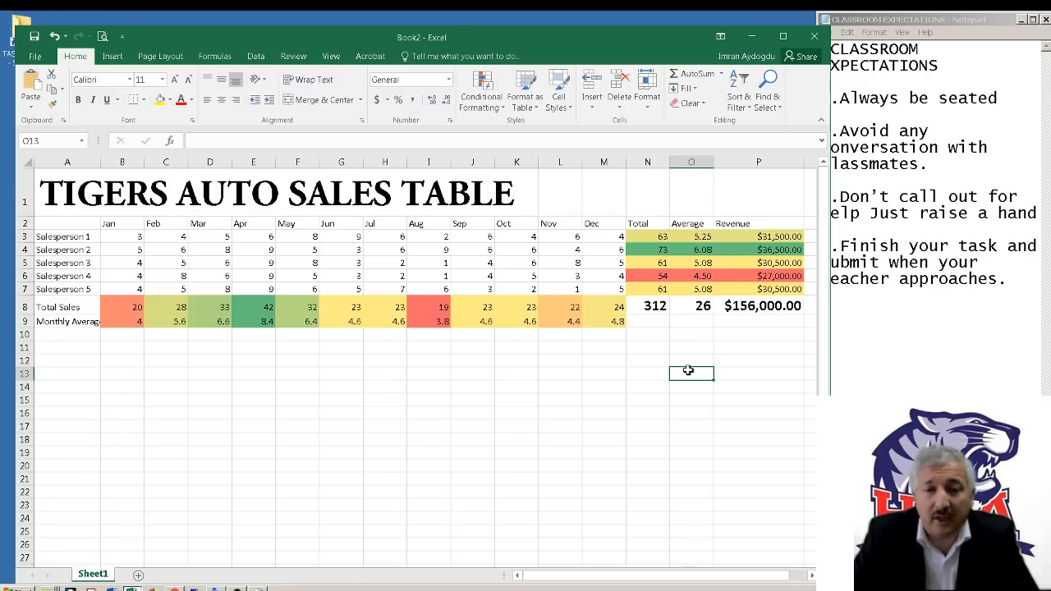
{"action": "left_click", "coordinate": [629, 372]}
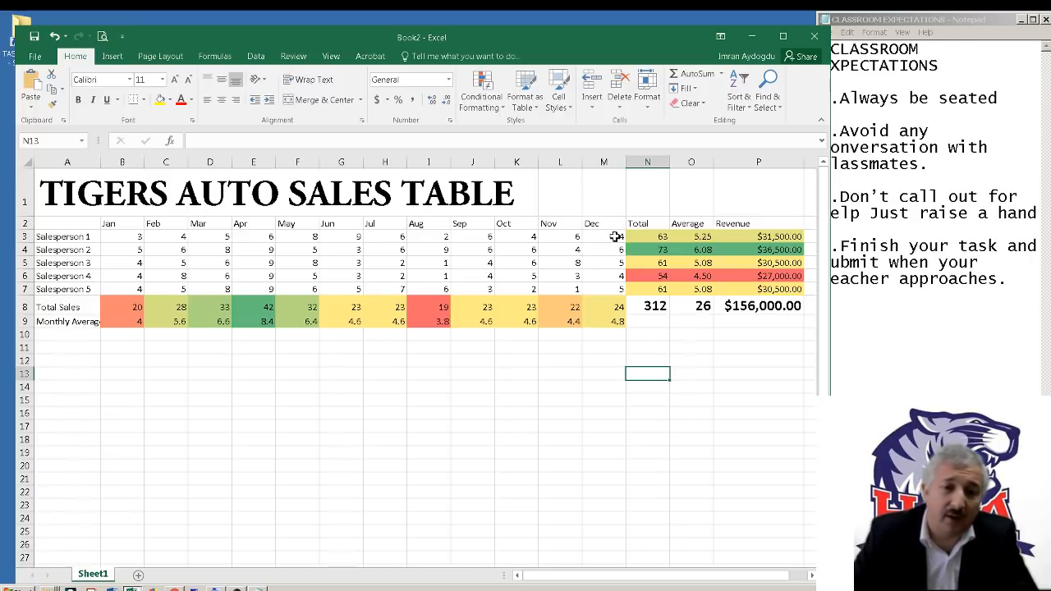
Clear all salespeople's March to December sales figures in D3:M7
{"action": "mouse_move", "coordinate": [615, 236]}
{"action": "left_mouse_down"}
{"action": "mouse_move", "coordinate": [506, 270]}
{"action": "mouse_move", "coordinate": [347, 287]}
{"action": "left_mouse_up"}
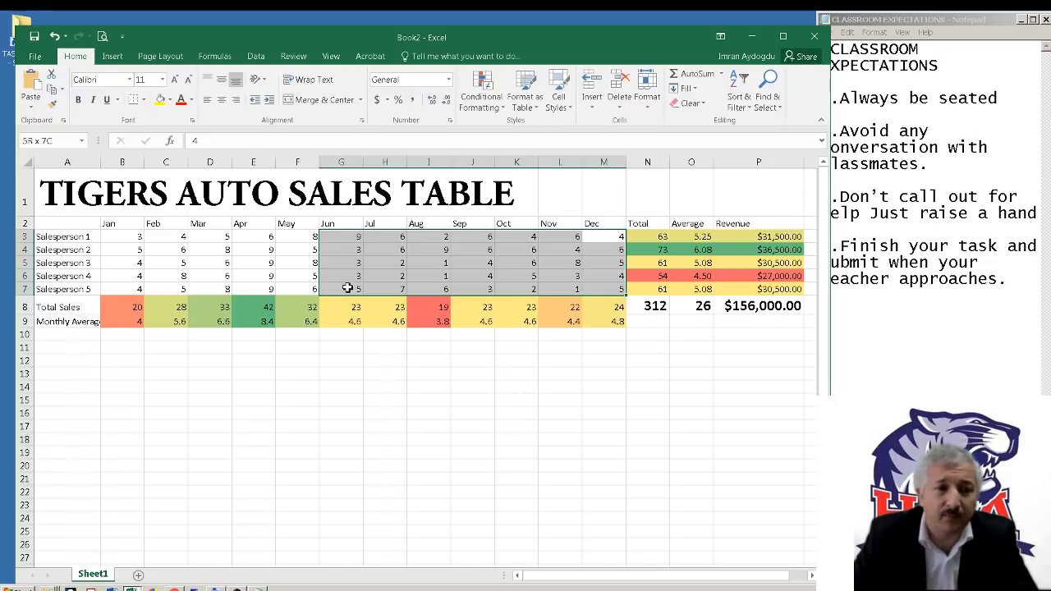
{"action": "left_click_drag", "start_coordinate": [346, 286], "coordinate": [207, 288]}
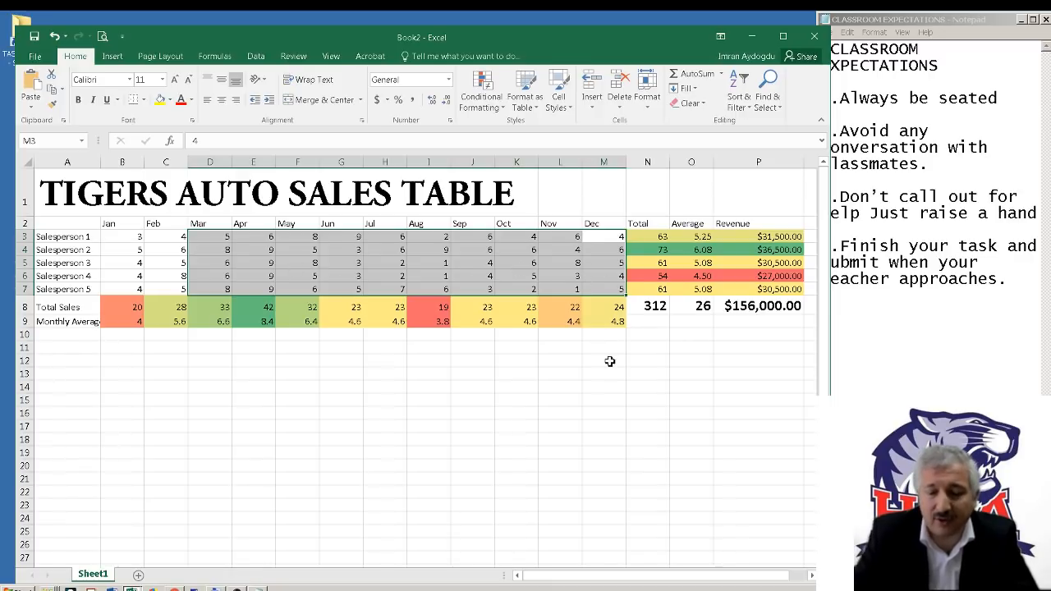
{"action": "key", "text": "Delete"}
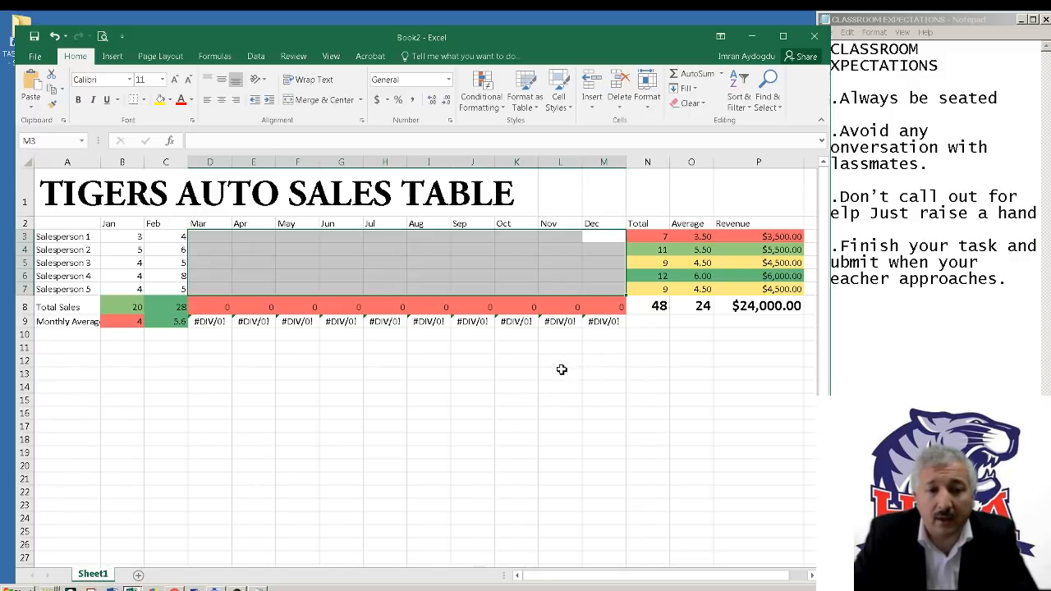
Examine the January and February totals, the Total and Average of Salespersons 4, 2 and 1, and the overall results in N8:P8
{"action": "left_click", "coordinate": [129, 305]}
{"action": "left_click", "coordinate": [171, 306]}
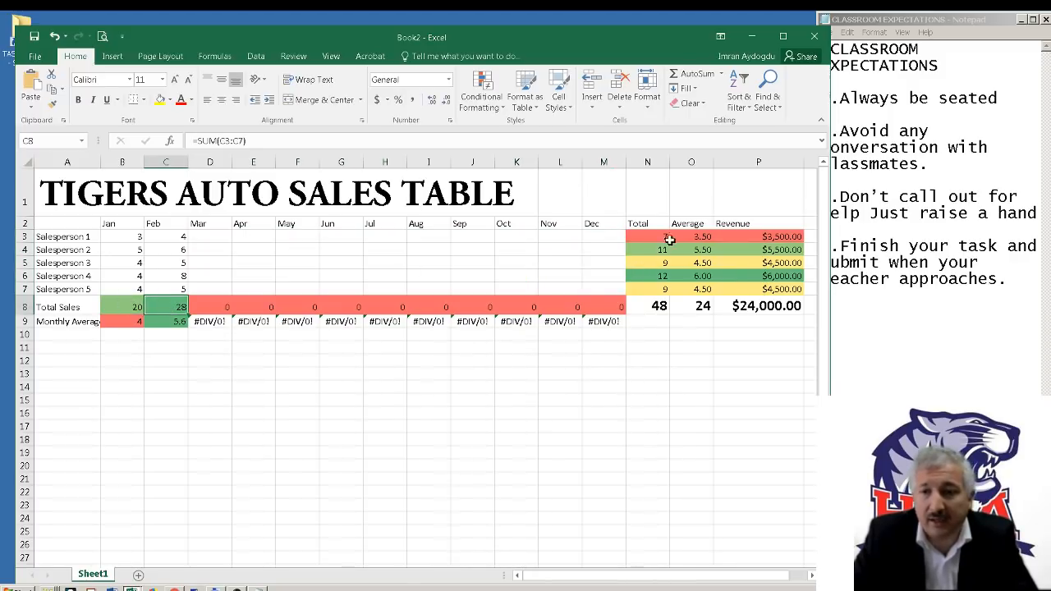
{"action": "left_click_drag", "start_coordinate": [661, 277], "coordinate": [707, 277]}
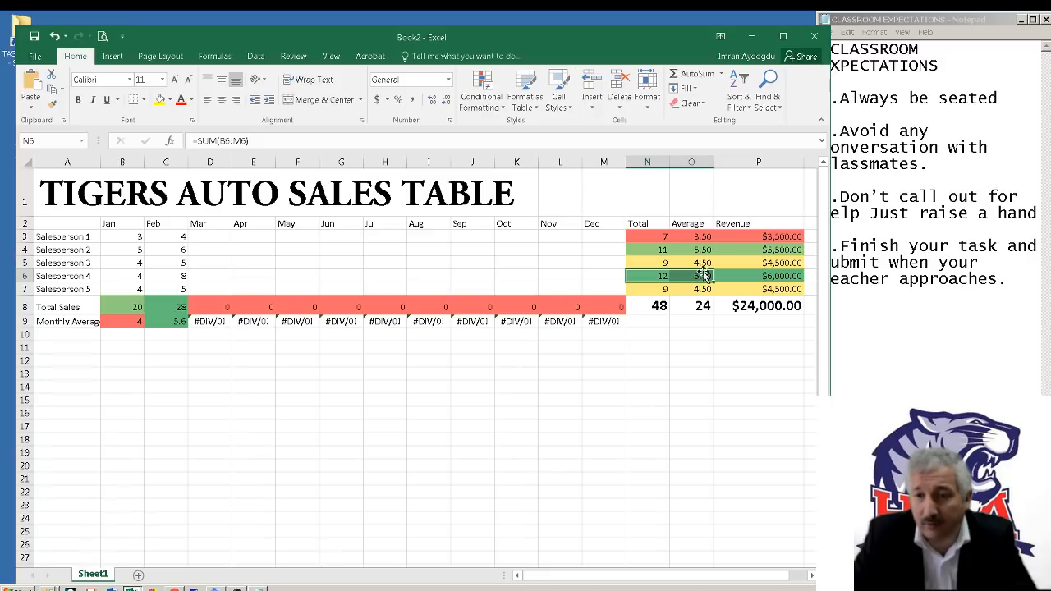
{"action": "left_click_drag", "start_coordinate": [665, 249], "coordinate": [708, 249]}
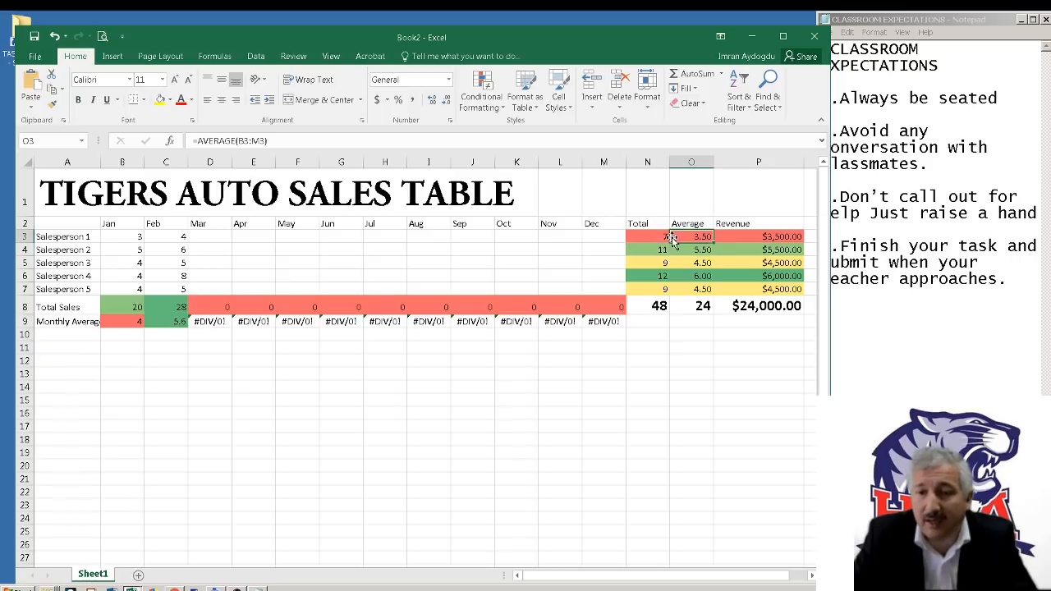
{"action": "left_click_drag", "start_coordinate": [664, 237], "coordinate": [709, 237]}
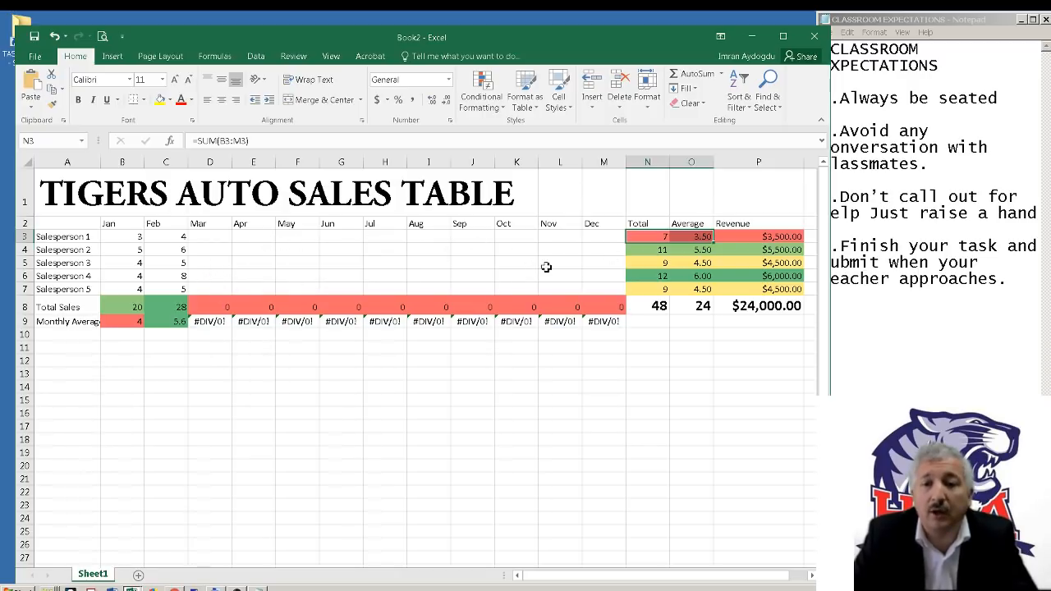
{"action": "left_click", "coordinate": [739, 338]}
{"action": "left_click", "coordinate": [755, 311]}
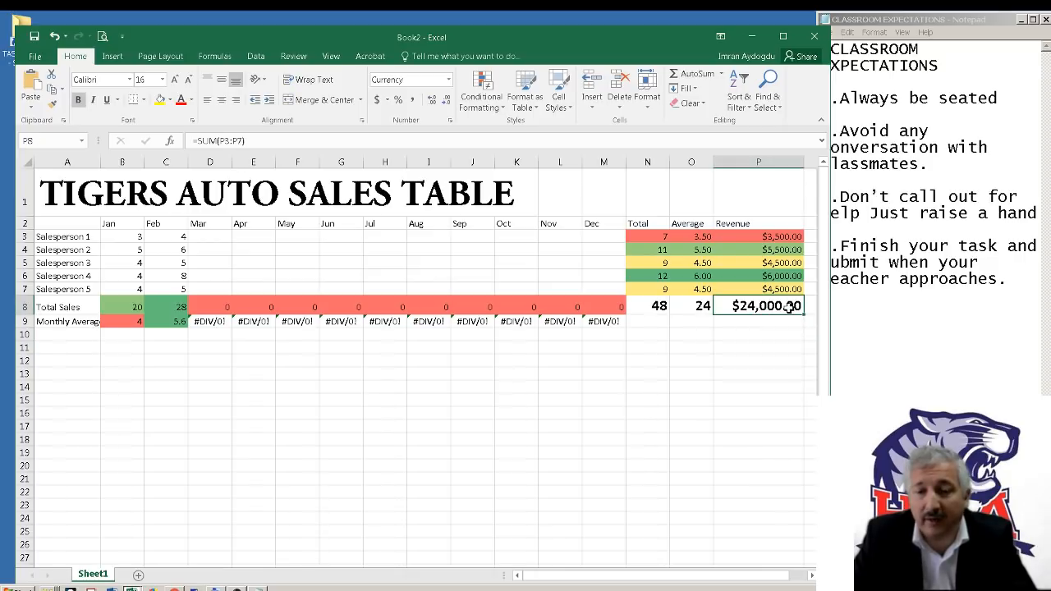
{"action": "left_click", "coordinate": [655, 305]}
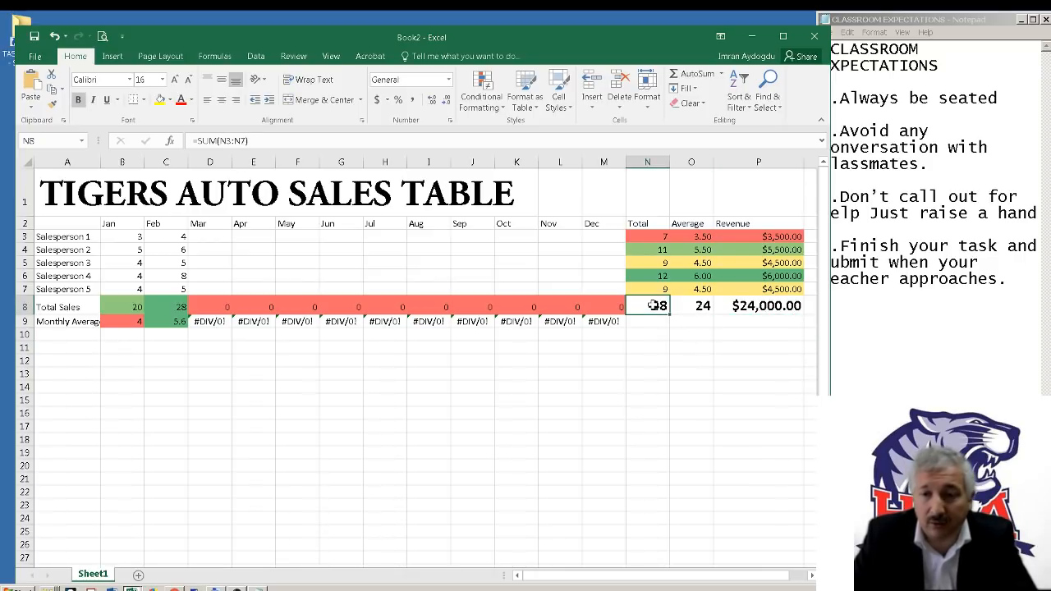
{"action": "left_click", "coordinate": [699, 310]}
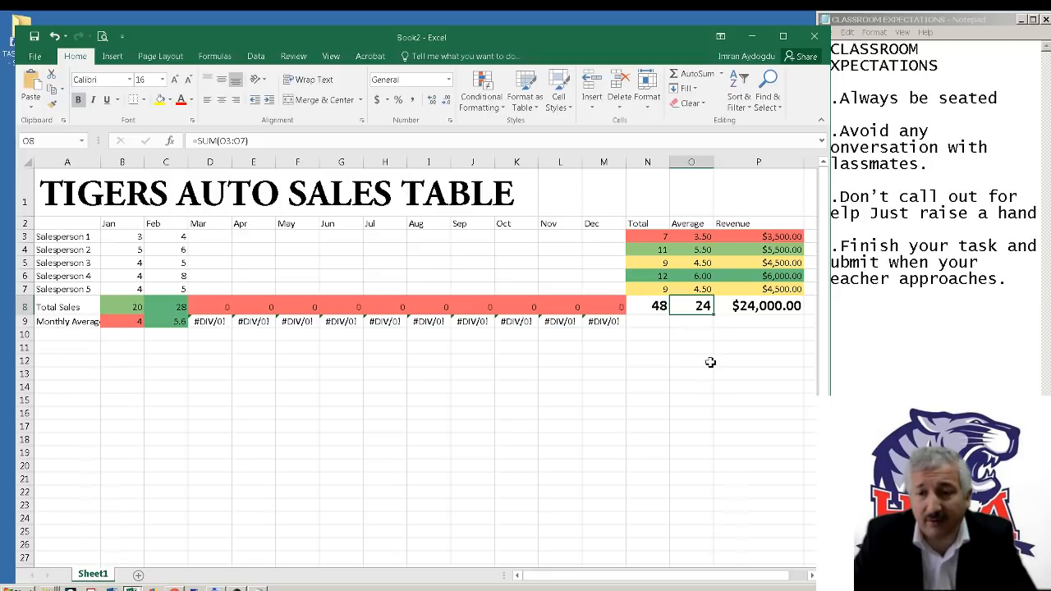
Examine the March to December averages in D9:M9, checking the March formula against its source cells D3:D7
{"action": "left_click_drag", "start_coordinate": [205, 321], "coordinate": [593, 325]}
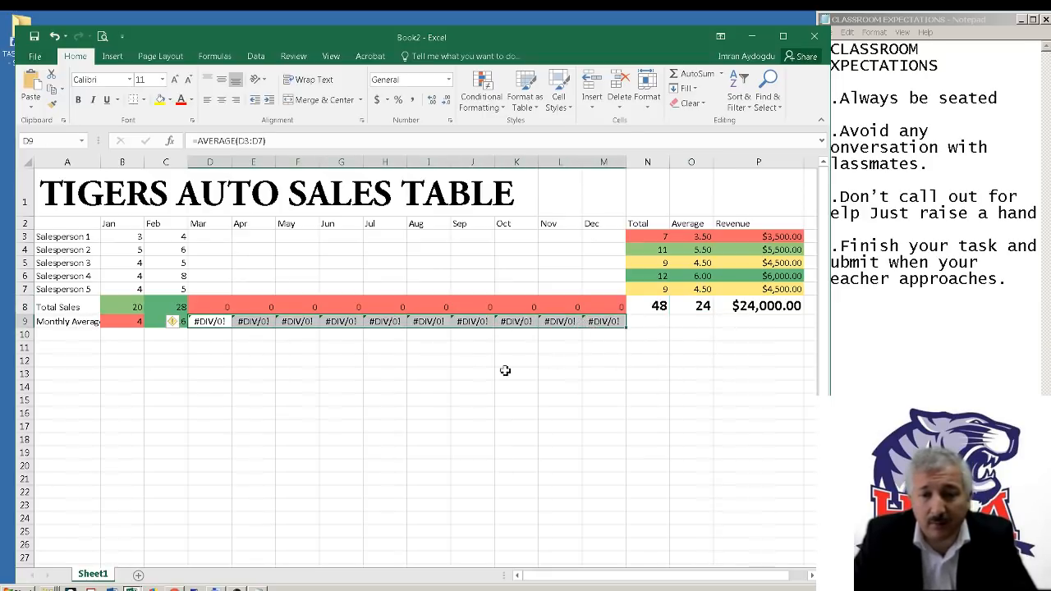
{"action": "left_click", "coordinate": [479, 374]}
{"action": "left_click", "coordinate": [216, 324]}
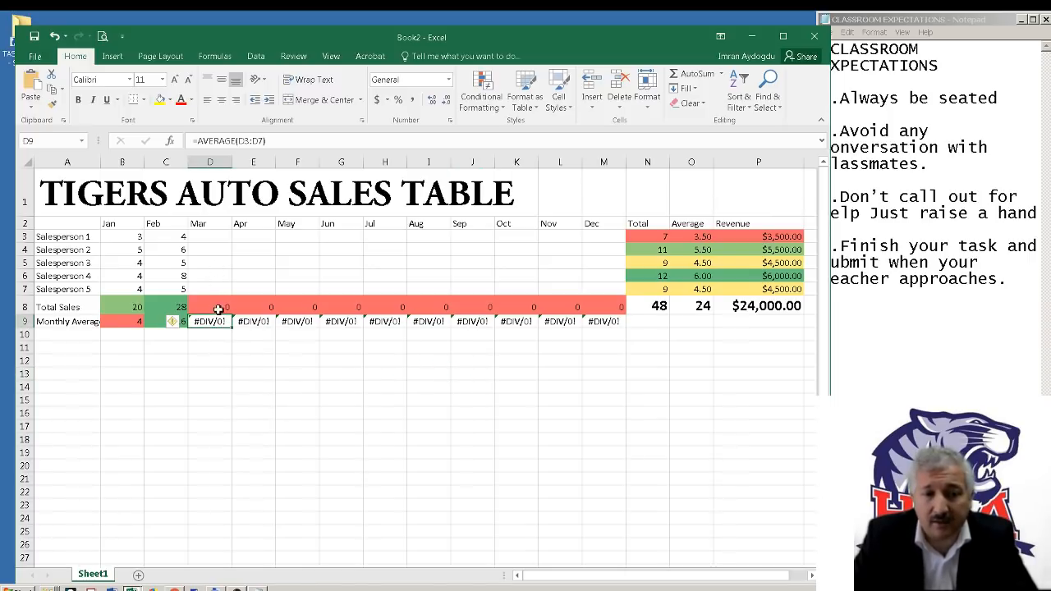
{"action": "left_click_drag", "start_coordinate": [216, 290], "coordinate": [217, 237]}
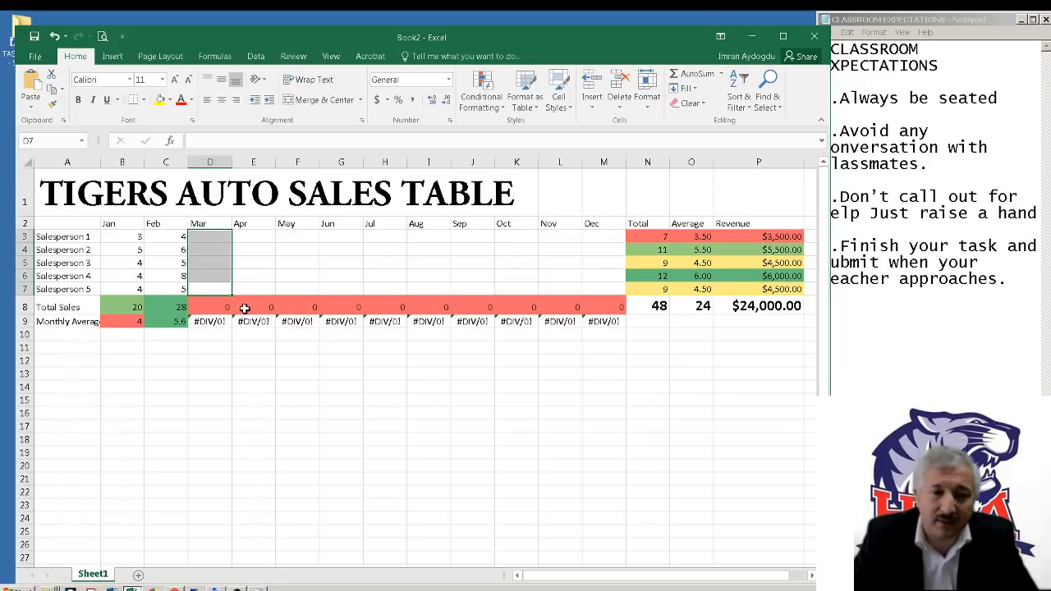
{"action": "left_click", "coordinate": [224, 361]}
{"action": "left_click", "coordinate": [213, 323]}
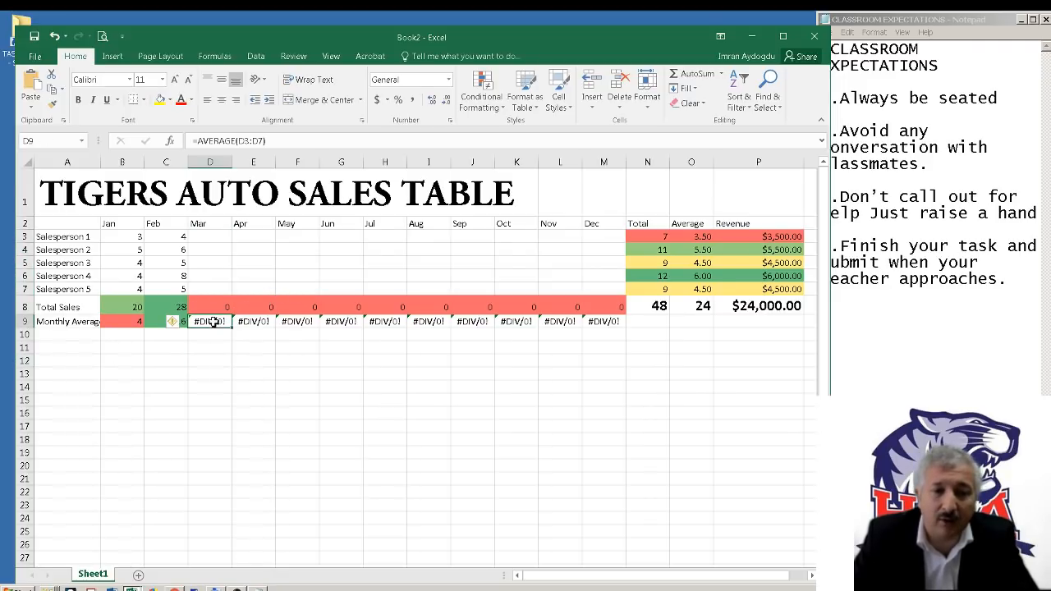
Enter 3 as Salesperson 1's March sales in D3, check the recalculated results, and clear the cell again
{"action": "left_click", "coordinate": [220, 238]}
{"action": "type", "text": "3"}
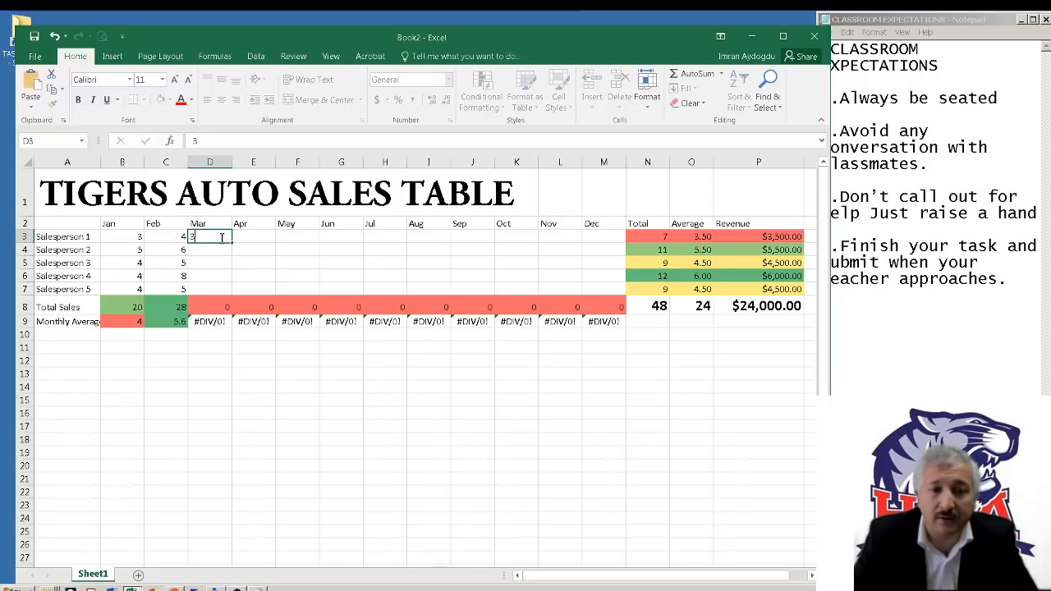
{"action": "key", "text": "Return"}
{"action": "left_click", "coordinate": [221, 238]}
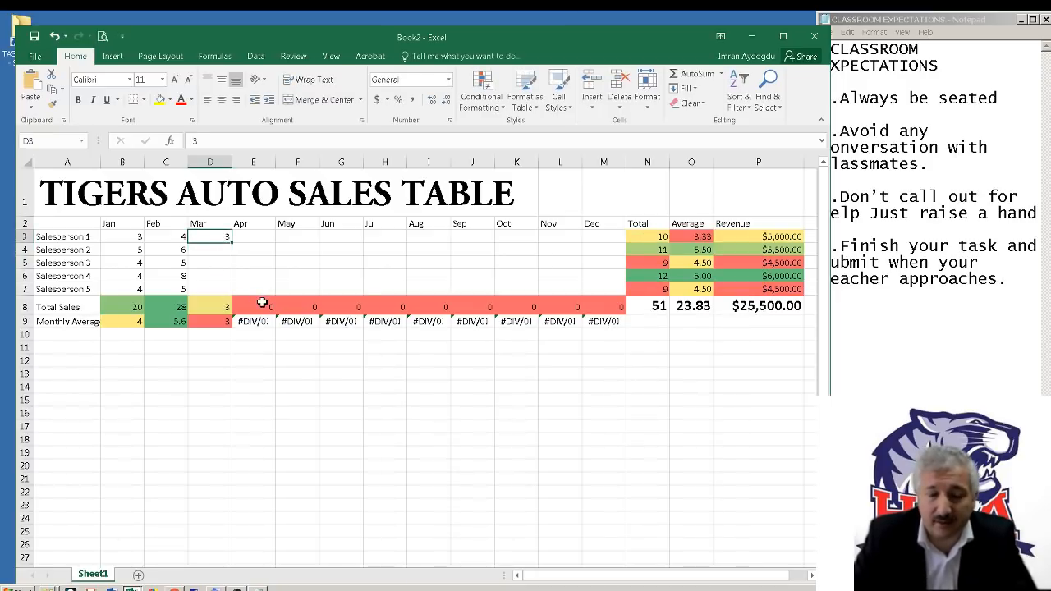
{"action": "key", "text": "Delete"}
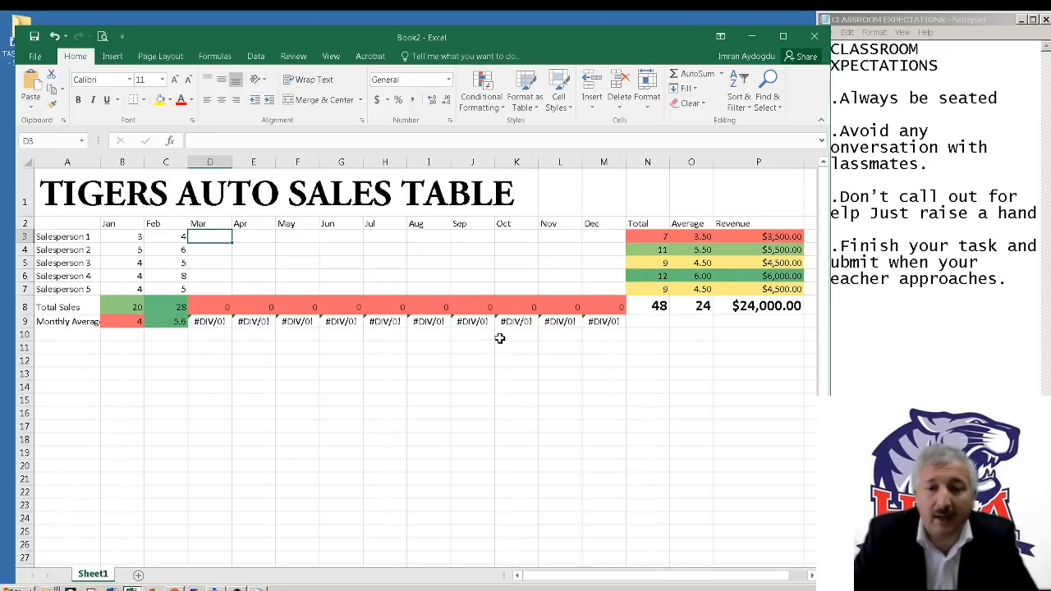
Undo the test entry in D3 and the clearing of the March to December sales figures
{"action": "left_click", "coordinate": [563, 326]}
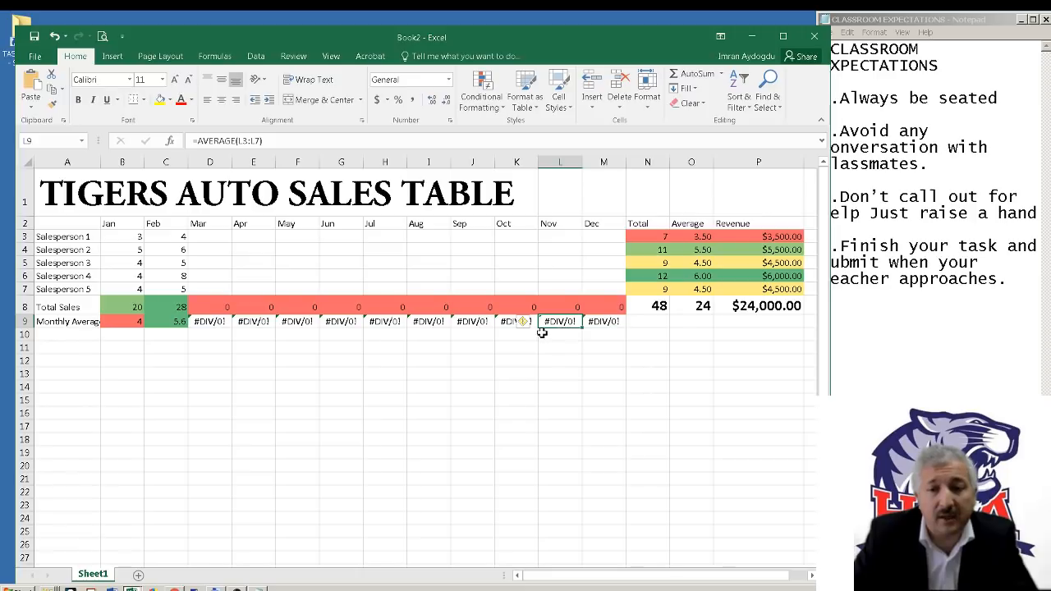
{"action": "left_click", "coordinate": [419, 412]}
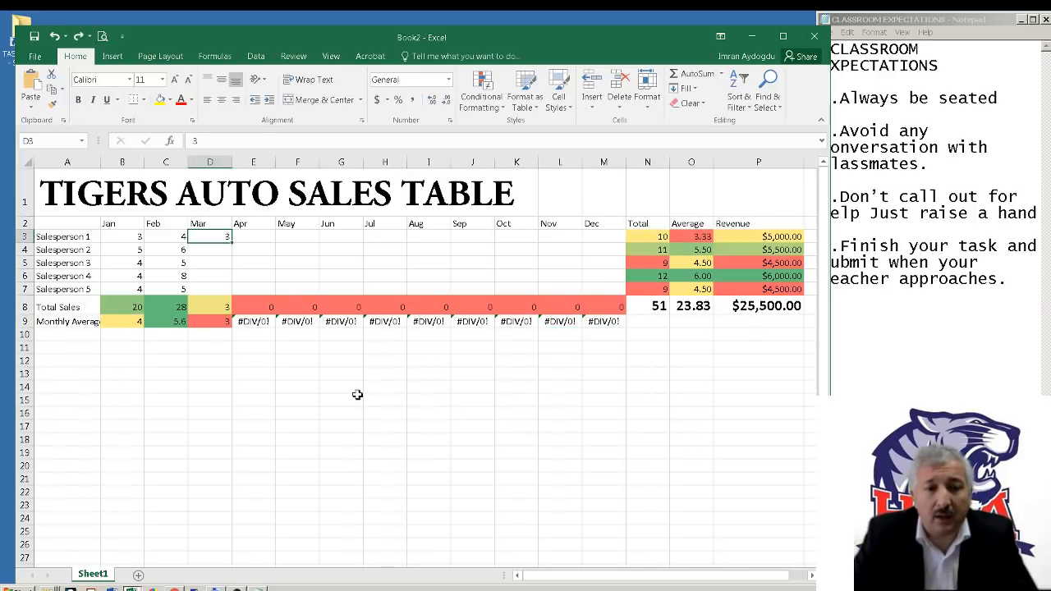
{"action": "left_click", "coordinate": [55, 37]}
{"action": "left_click", "coordinate": [55, 37]}
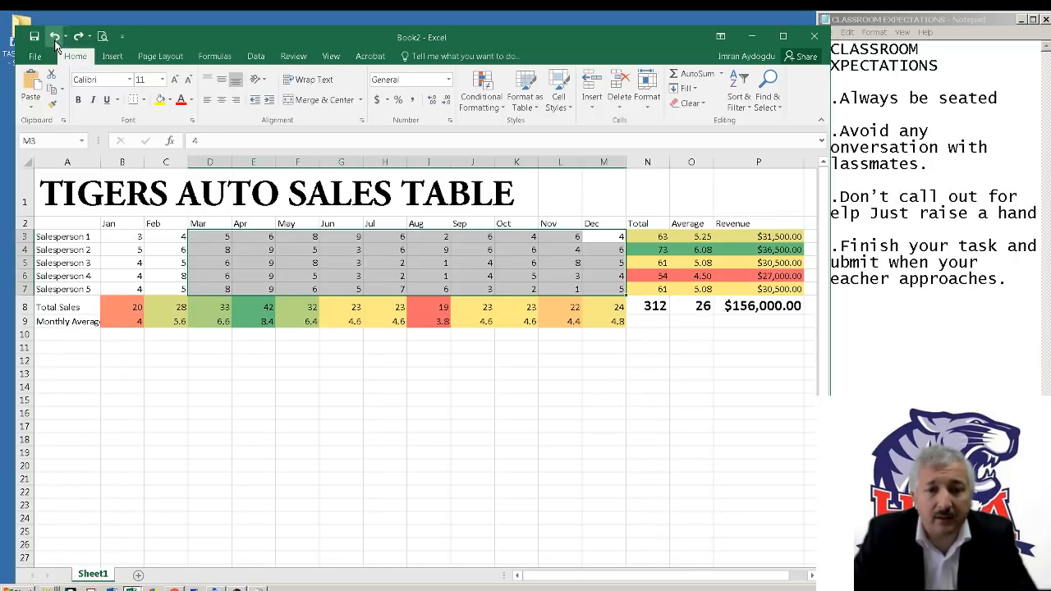
{"action": "left_click", "coordinate": [417, 335]}
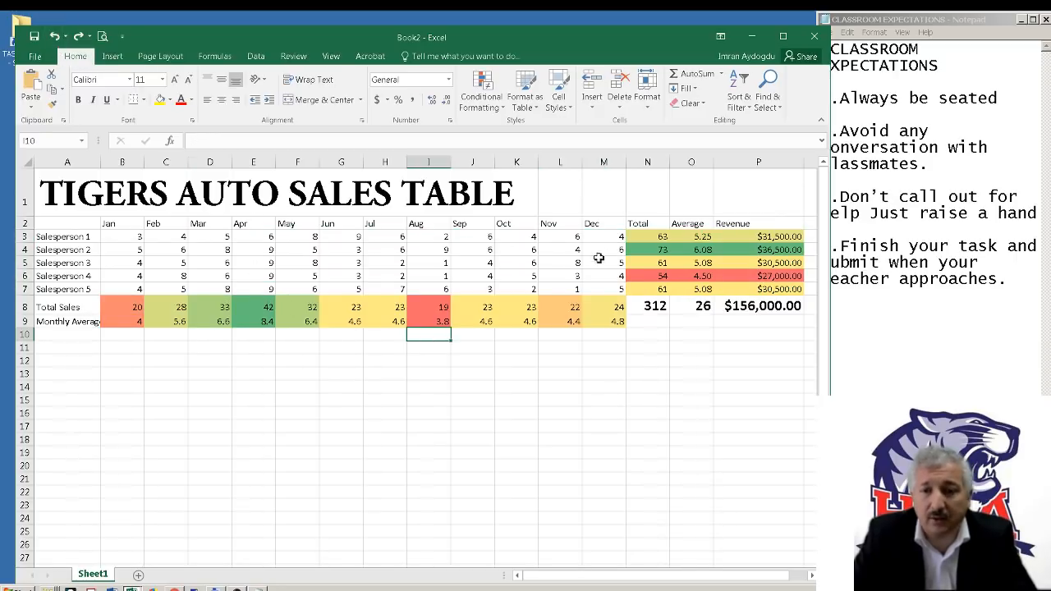
{"action": "left_click", "coordinate": [623, 372]}
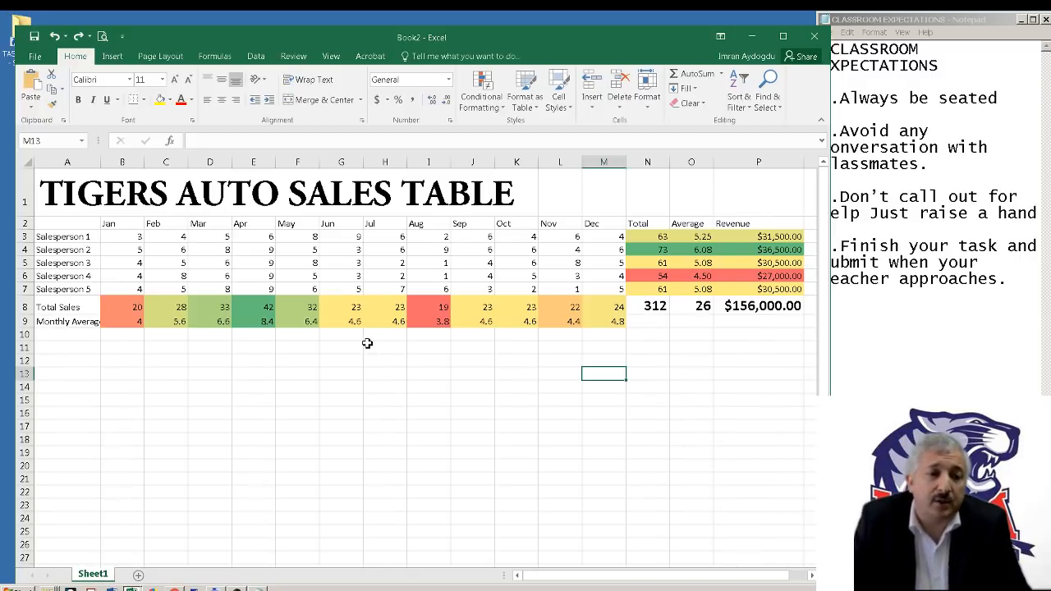
{"action": "left_click", "coordinate": [239, 588]}
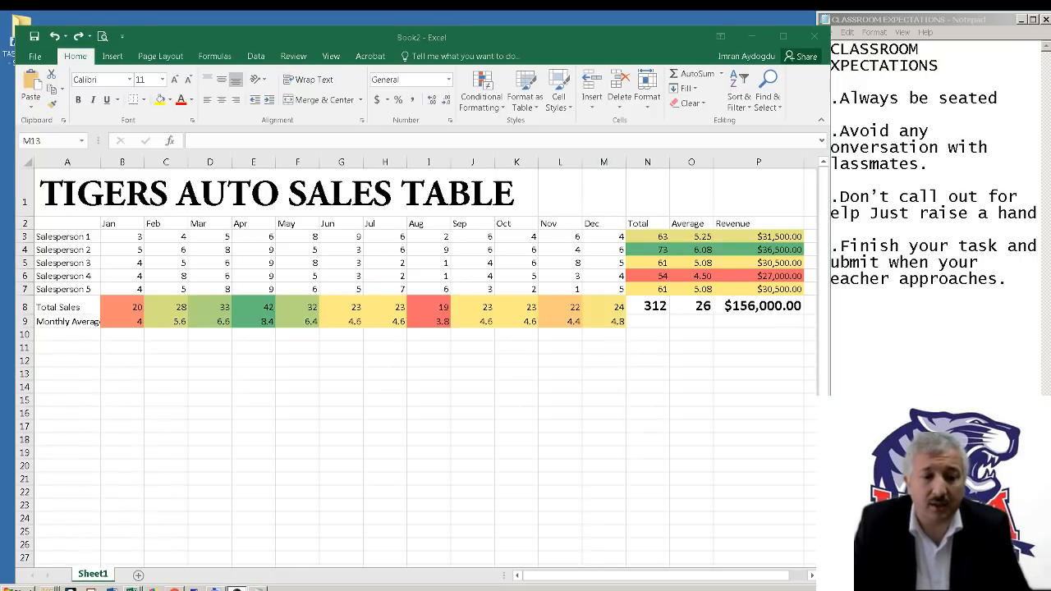
Check the title layout in the Cool Autos workbook, and merge and center the Tigers Auto title across A1:P1
{"action": "left_click", "coordinate": [142, 564]}
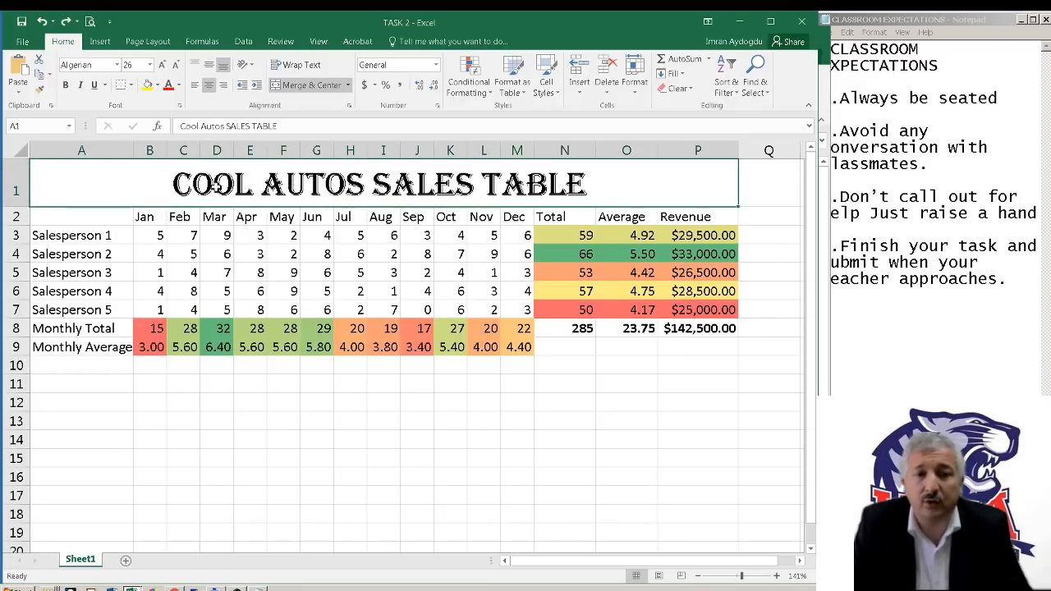
{"action": "left_click", "coordinate": [747, 24]}
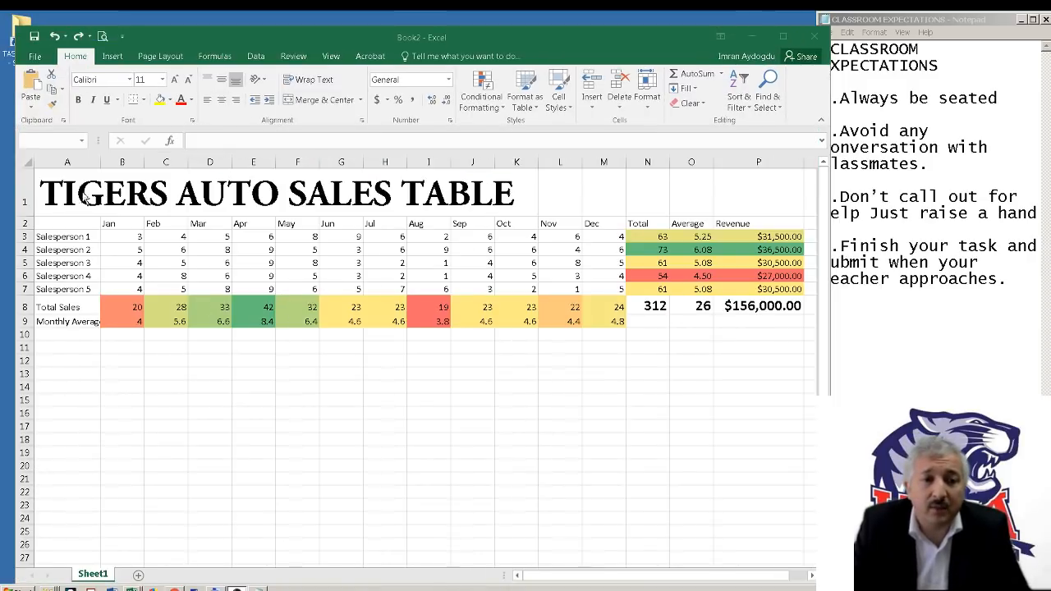
{"action": "left_click", "coordinate": [68, 191]}
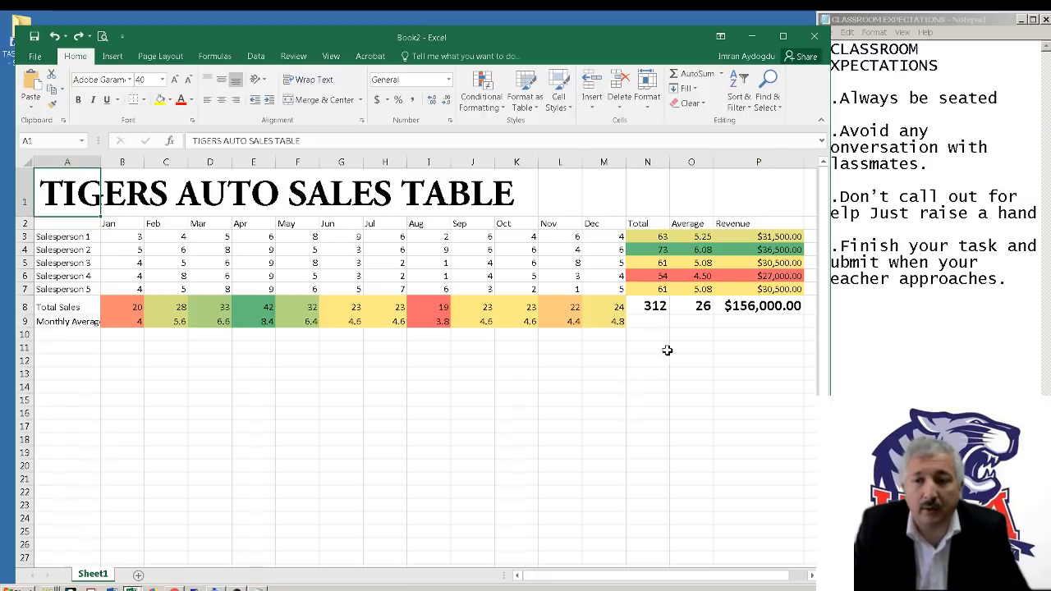
{"action": "left_click", "coordinate": [741, 192]}
{"action": "left_click_drag", "start_coordinate": [741, 192], "coordinate": [57, 201]}
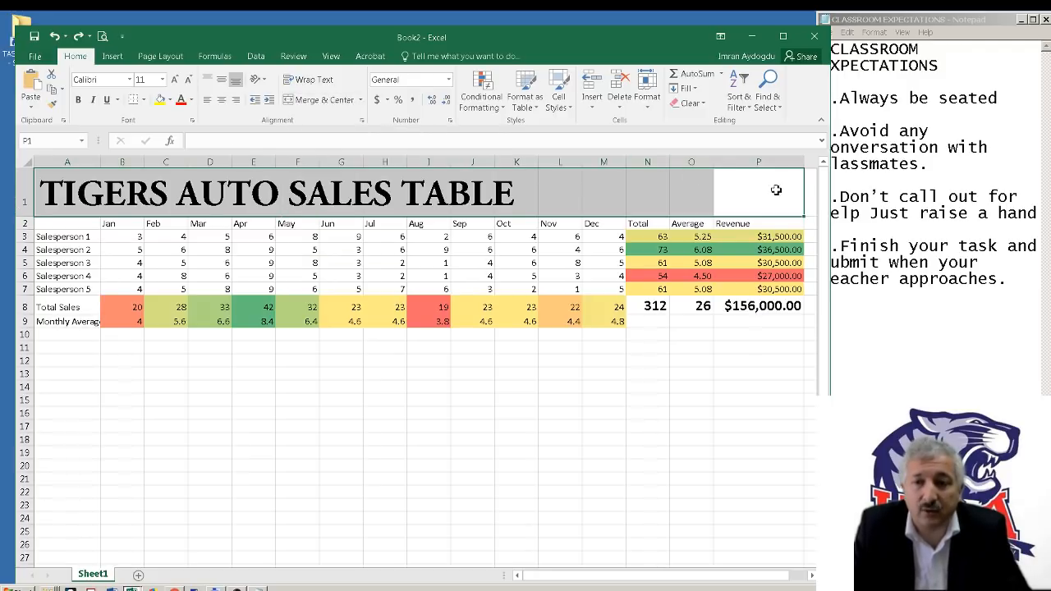
{"action": "left_click", "coordinate": [325, 100]}
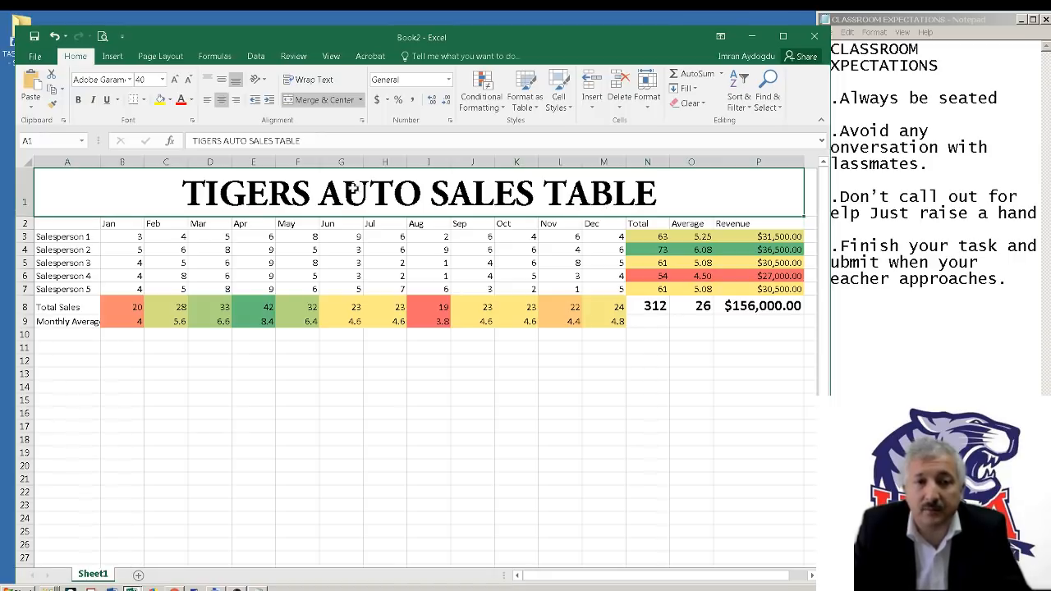
Try left and right alignment on the merged title in row 1, and set it back to centered
{"action": "left_click", "coordinate": [207, 108]}
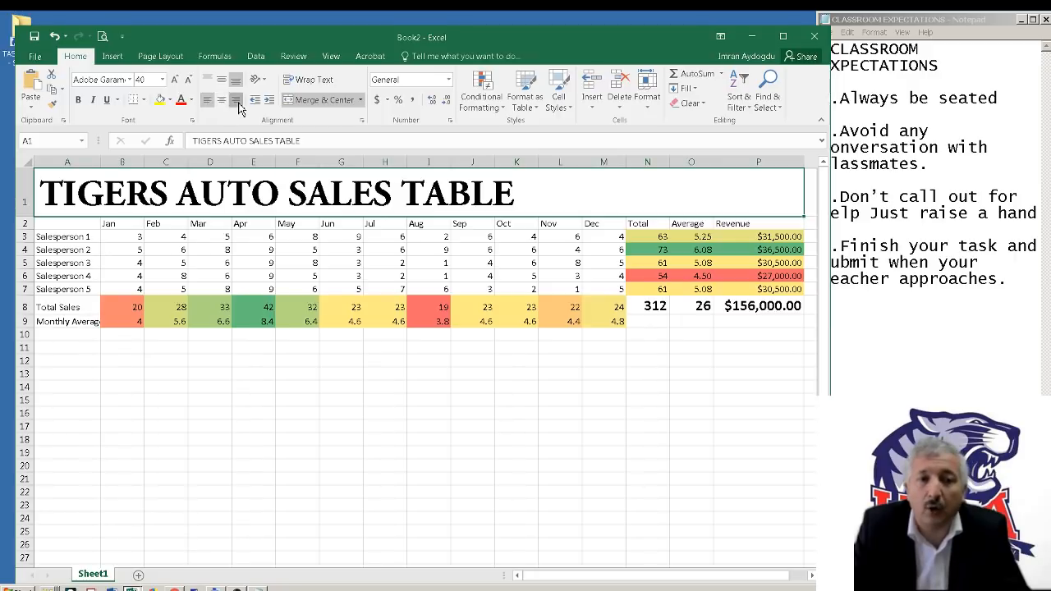
{"action": "left_click", "coordinate": [238, 107]}
{"action": "left_click", "coordinate": [226, 105]}
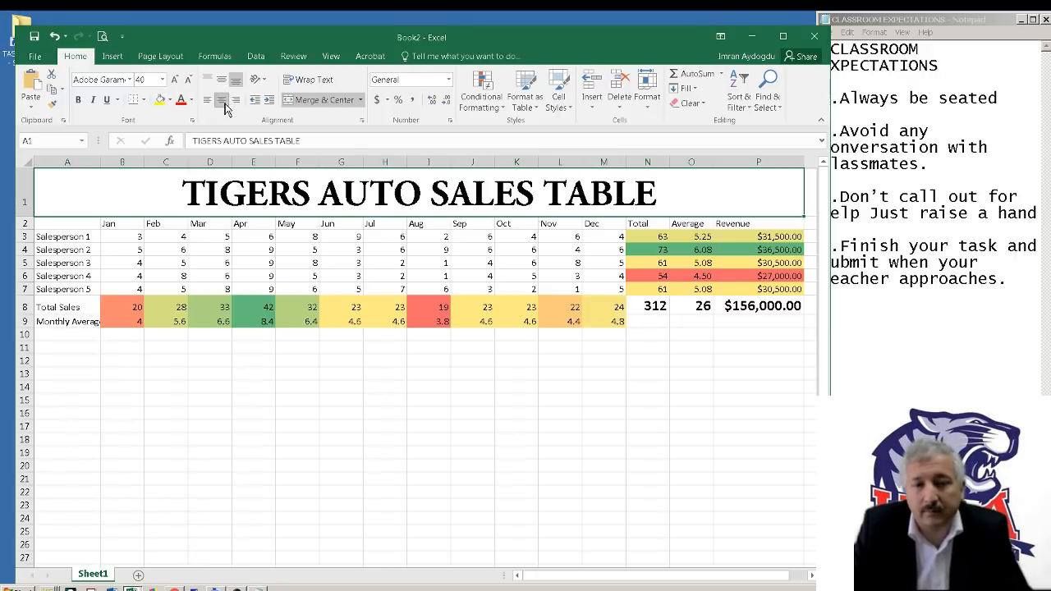
AutoFit the width of column A to the Monthly Average label in A9
{"action": "left_click", "coordinate": [248, 402]}
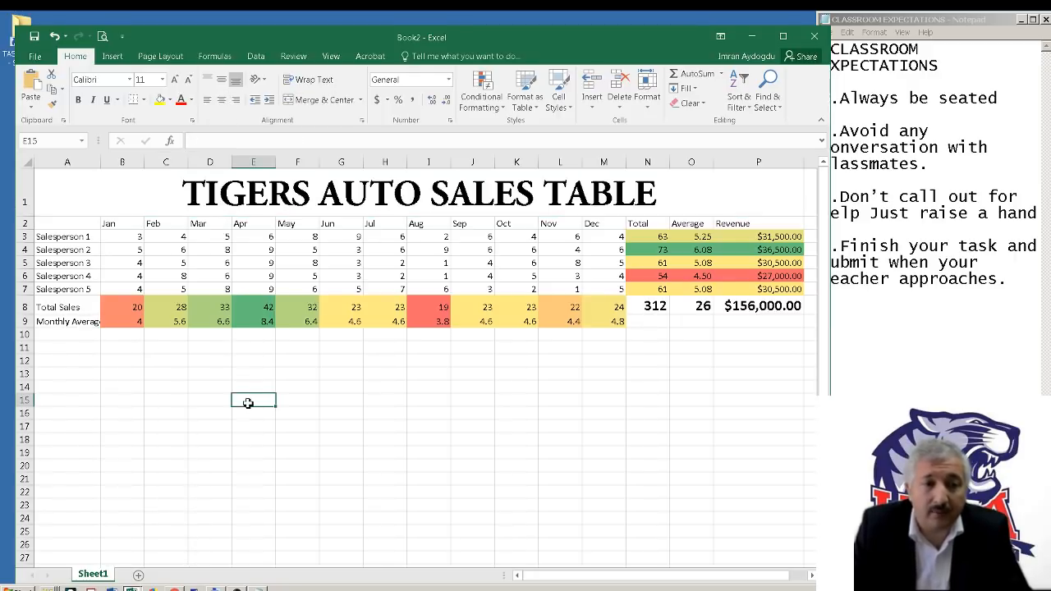
{"action": "left_click", "coordinate": [67, 325]}
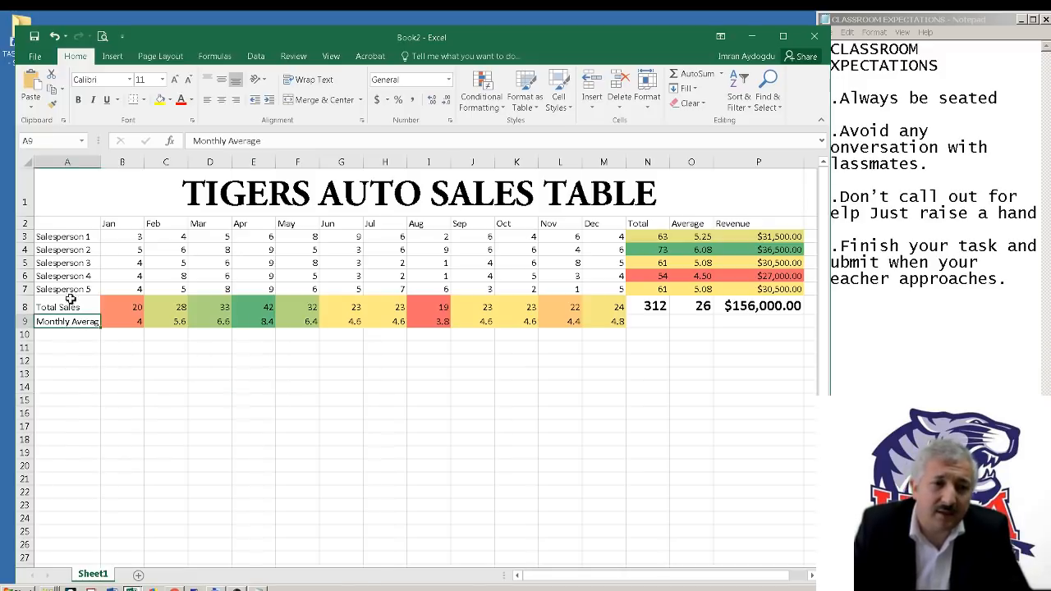
{"action": "double_click", "coordinate": [102, 163]}
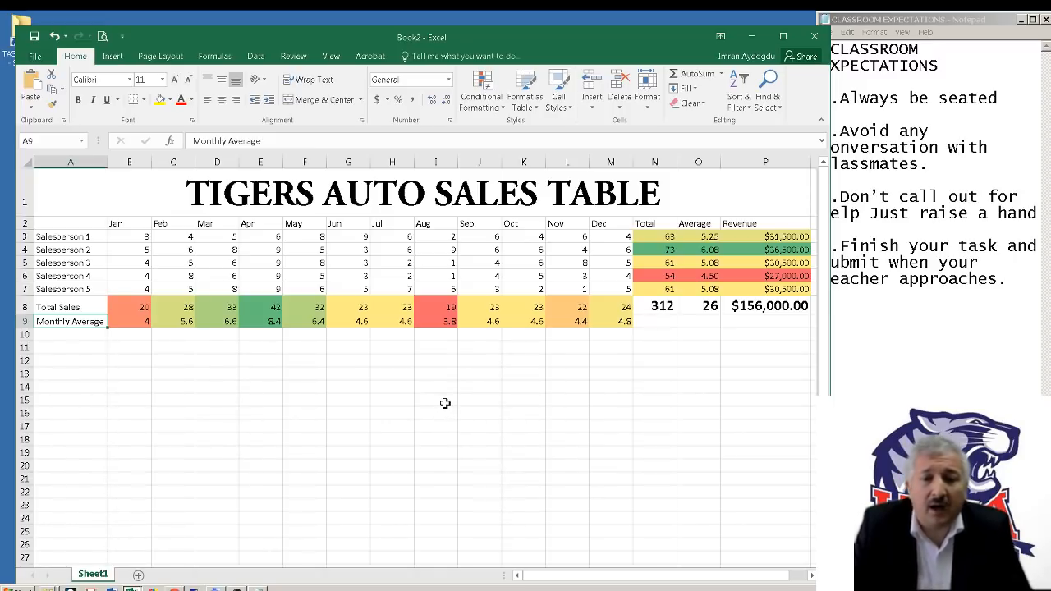
Save the workbook in the author's personal folder under My Documents, named with the author's full name followed by "Task 2"
{"action": "left_click", "coordinate": [38, 43]}
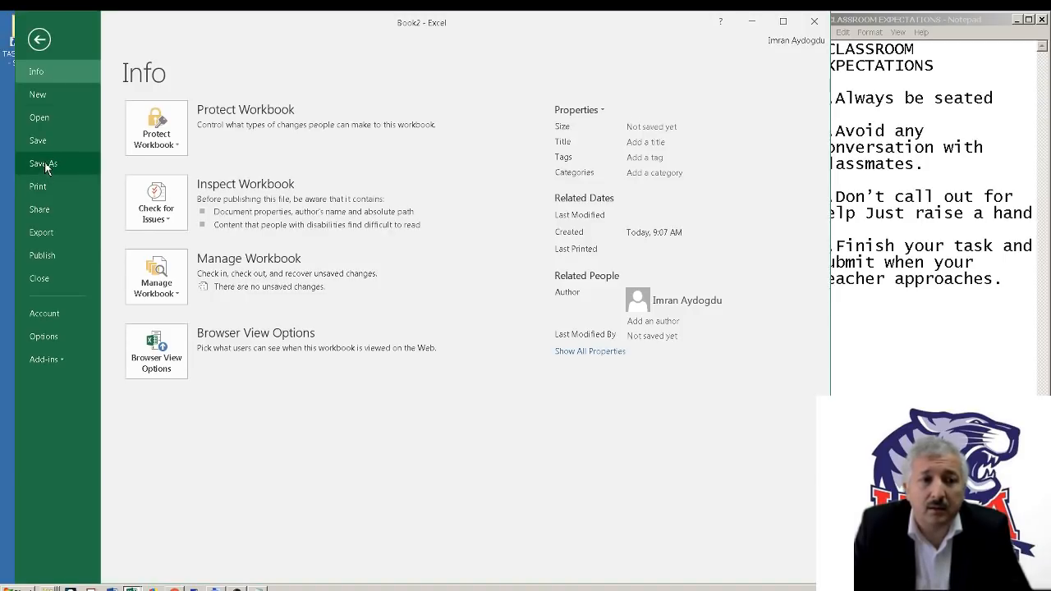
{"action": "left_click", "coordinate": [42, 45]}
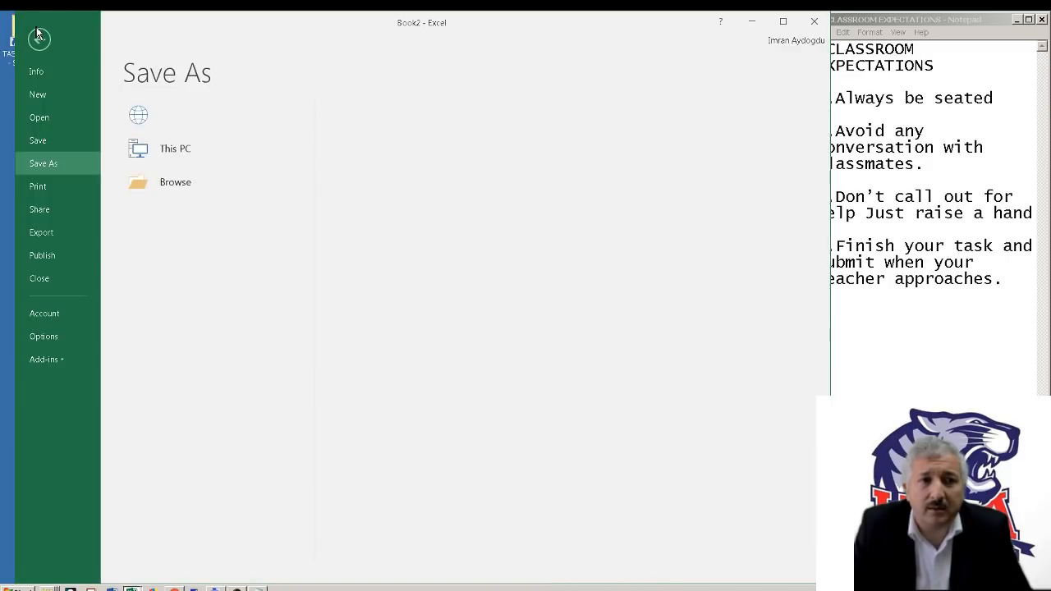
{"action": "left_click", "coordinate": [36, 41]}
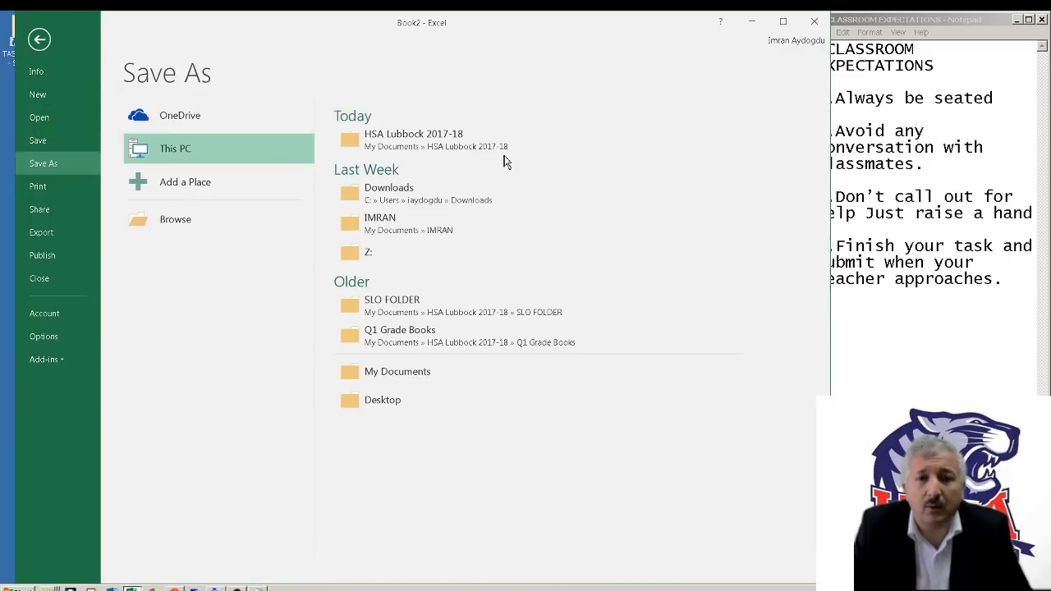
{"action": "left_click", "coordinate": [450, 237]}
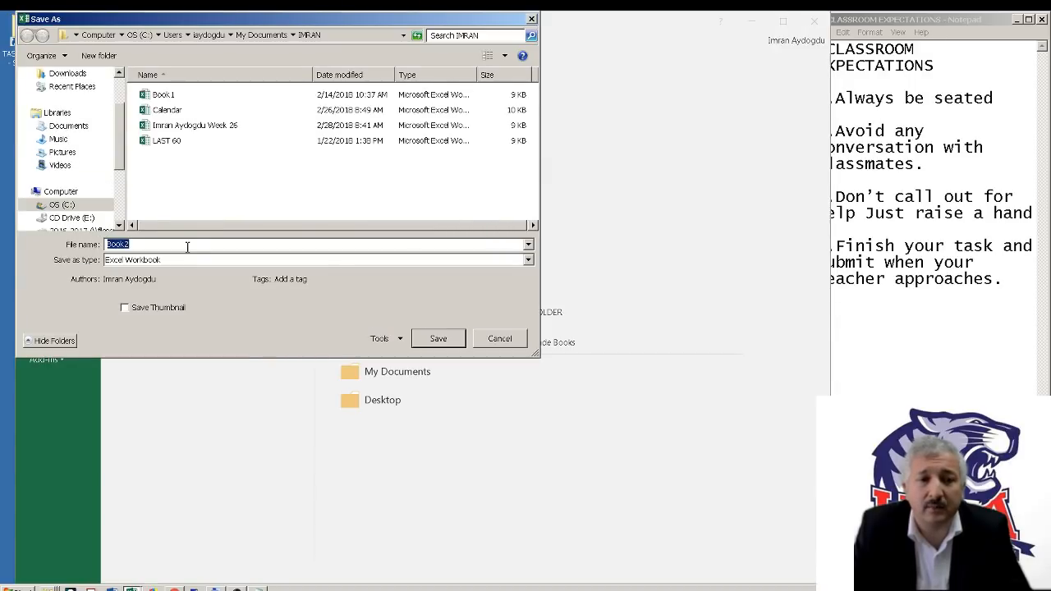
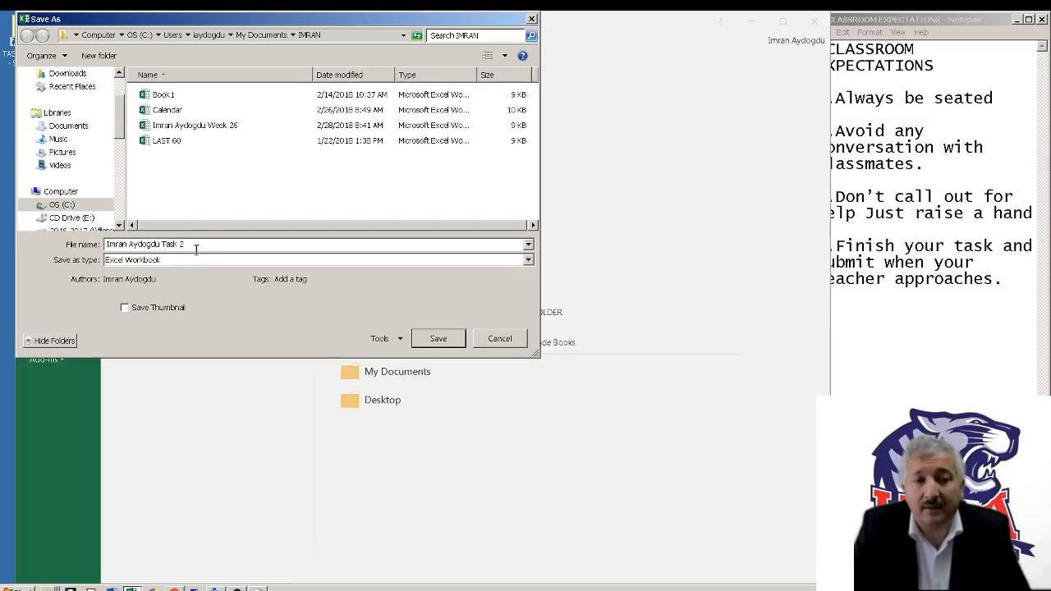
{"action": "left_click", "coordinate": [453, 341]}
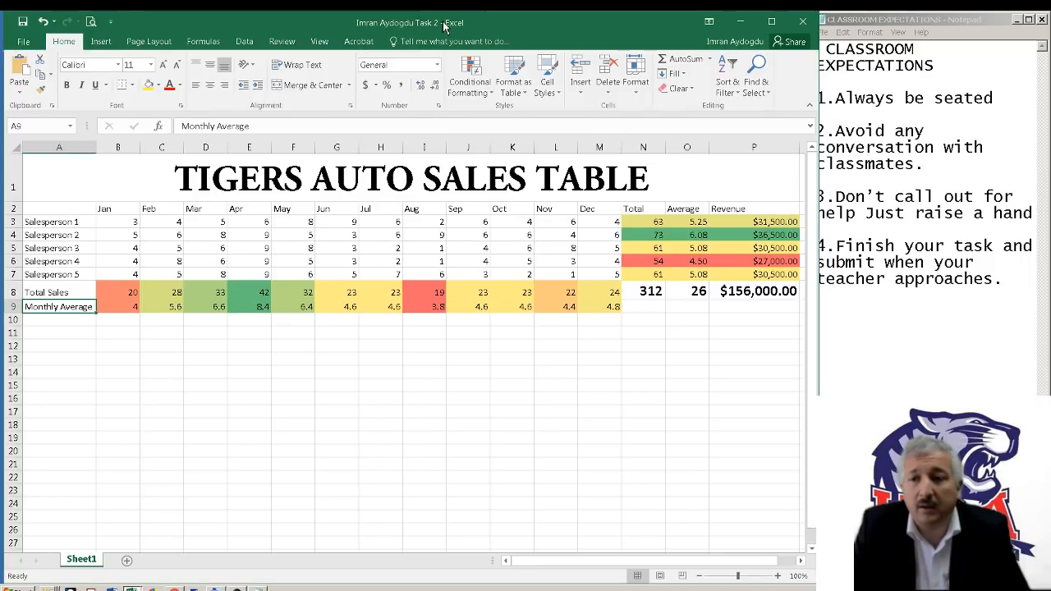
Switch to the CLASSROOM EXPECTATIONS note in Notepad
{"action": "left_click", "coordinate": [257, 589]}
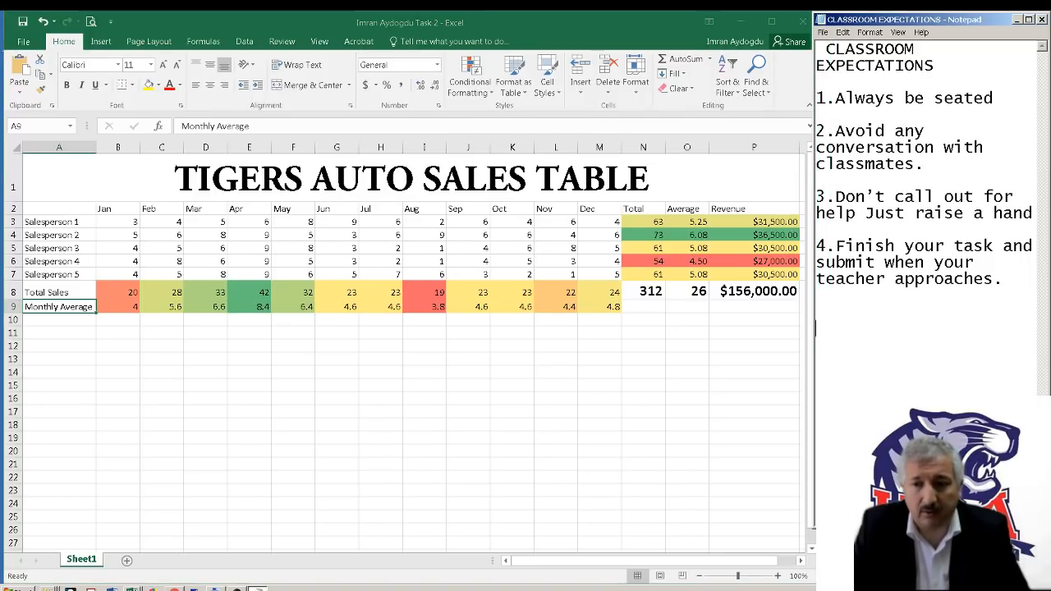